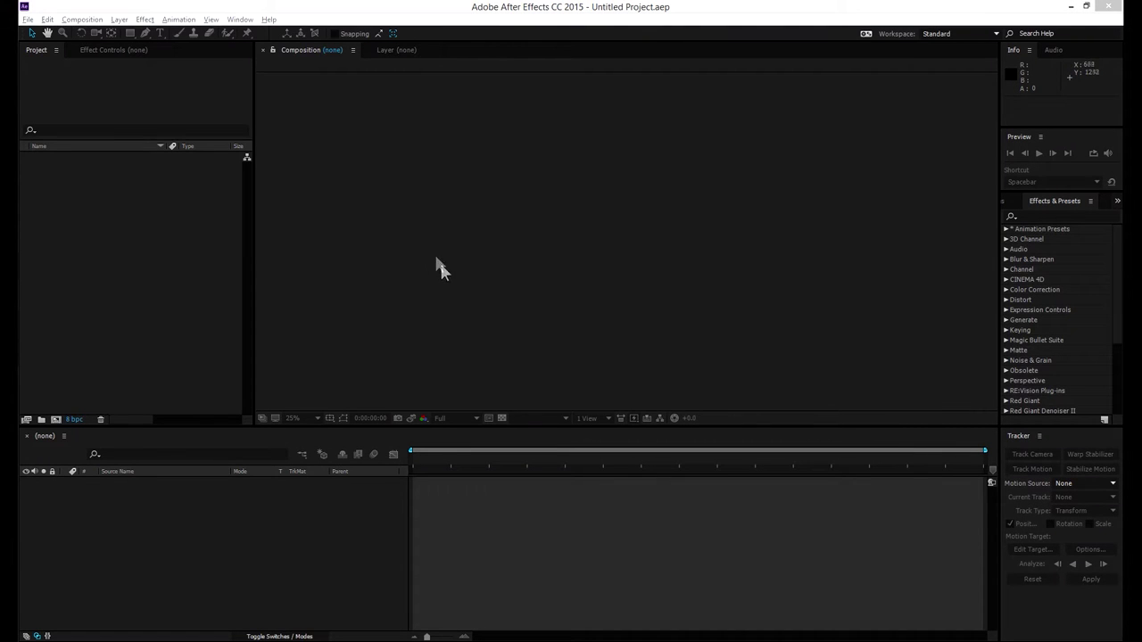
# Import the MVI_8649.MOV footage and create a composition from it.
pyautogui.click(28, 19)
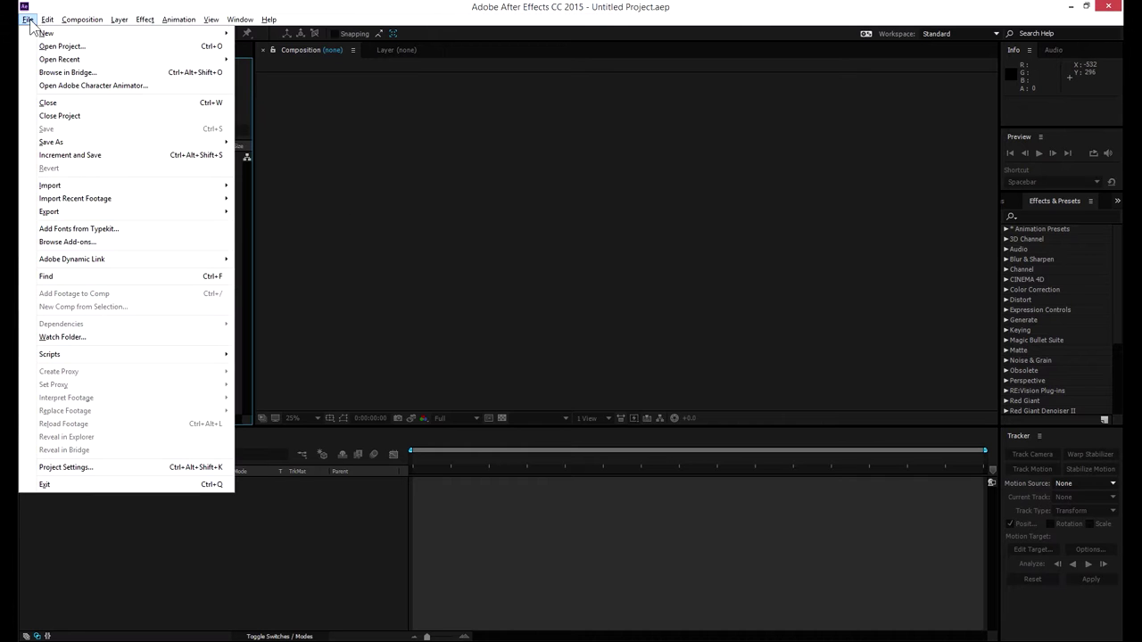
pyautogui.moveTo(102, 187)
pyautogui.click(257, 184)
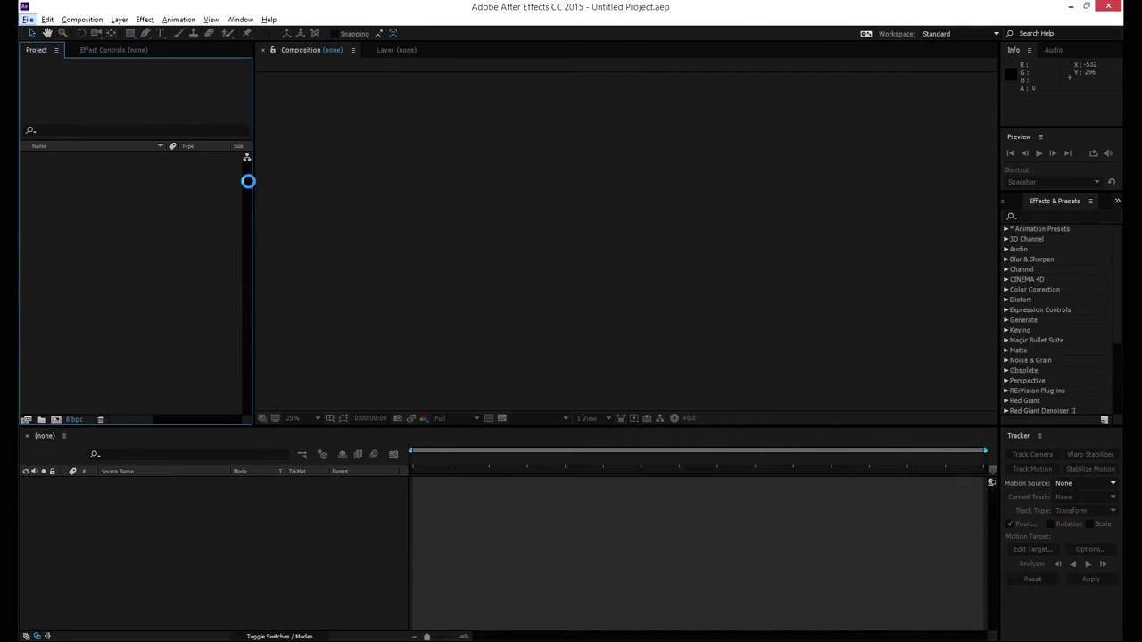
pyautogui.doubleClick(157, 109)
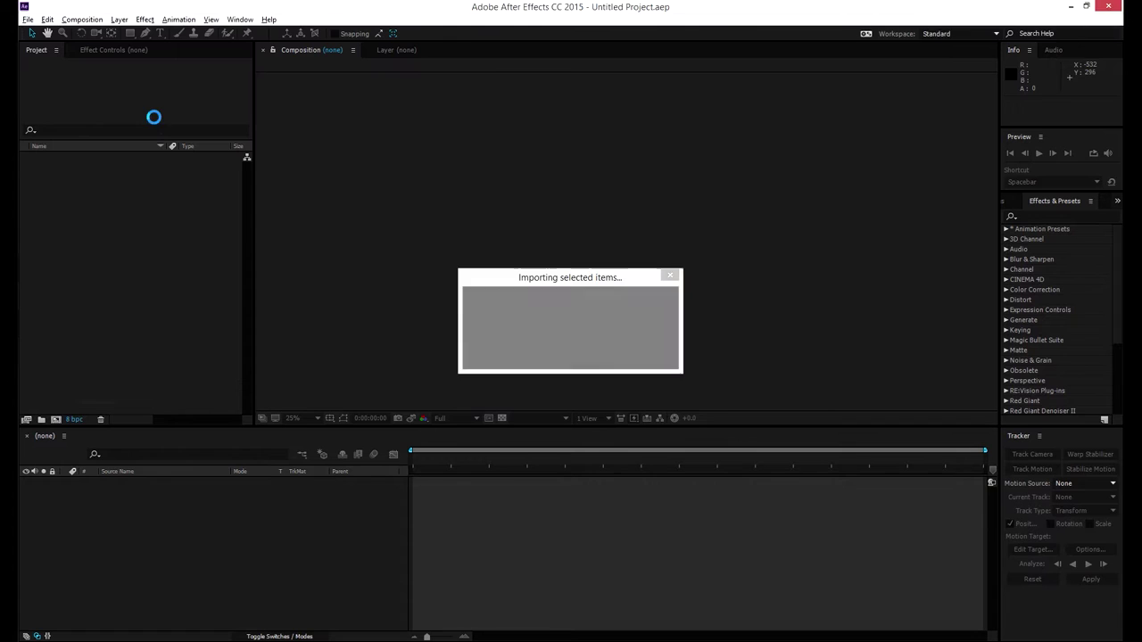
pyautogui.moveTo(65, 157); pyautogui.dragTo(55, 420)
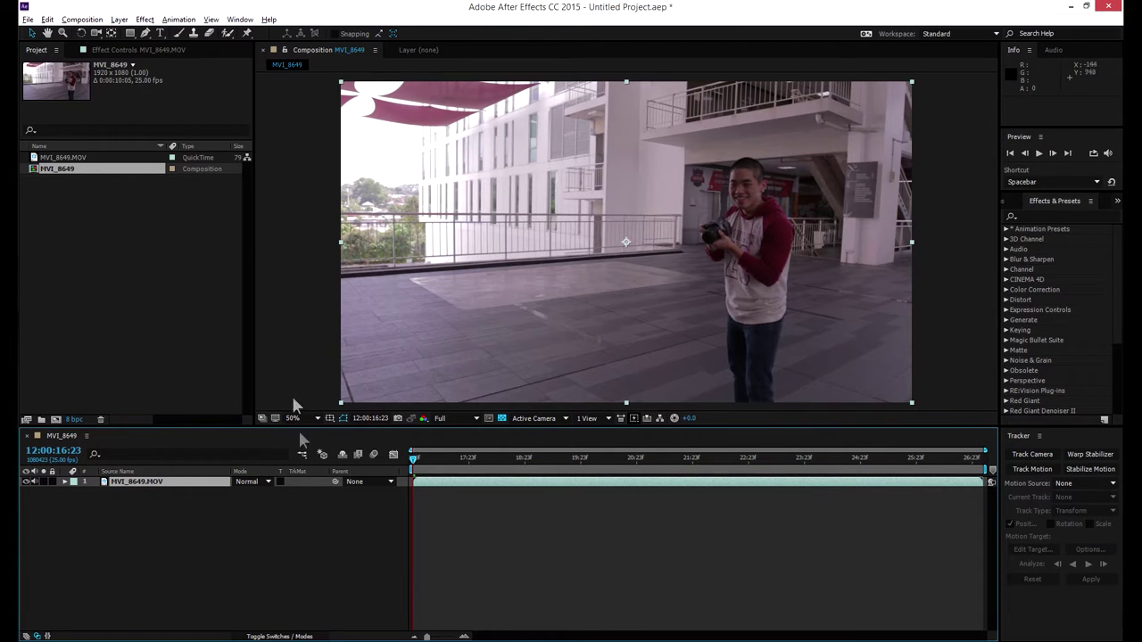
# Create a comp-size light orange solid layer named Sun above the footage.
pyautogui.rightClick(299, 505)
pyautogui.moveTo(339, 515)
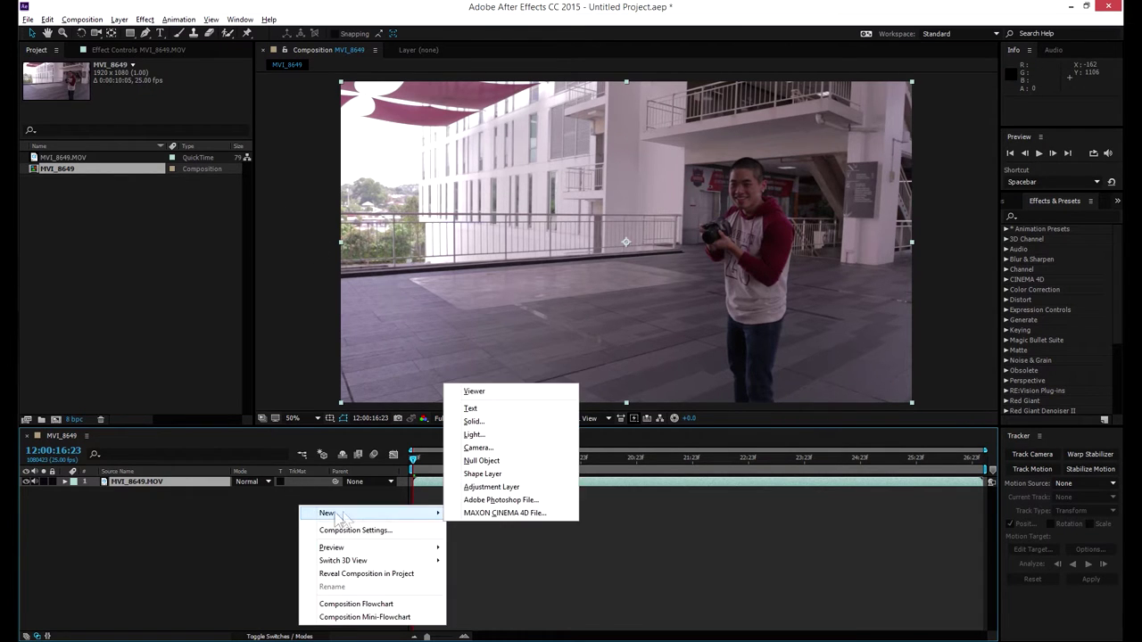
pyautogui.click(473, 421)
pyautogui.write('Sun')
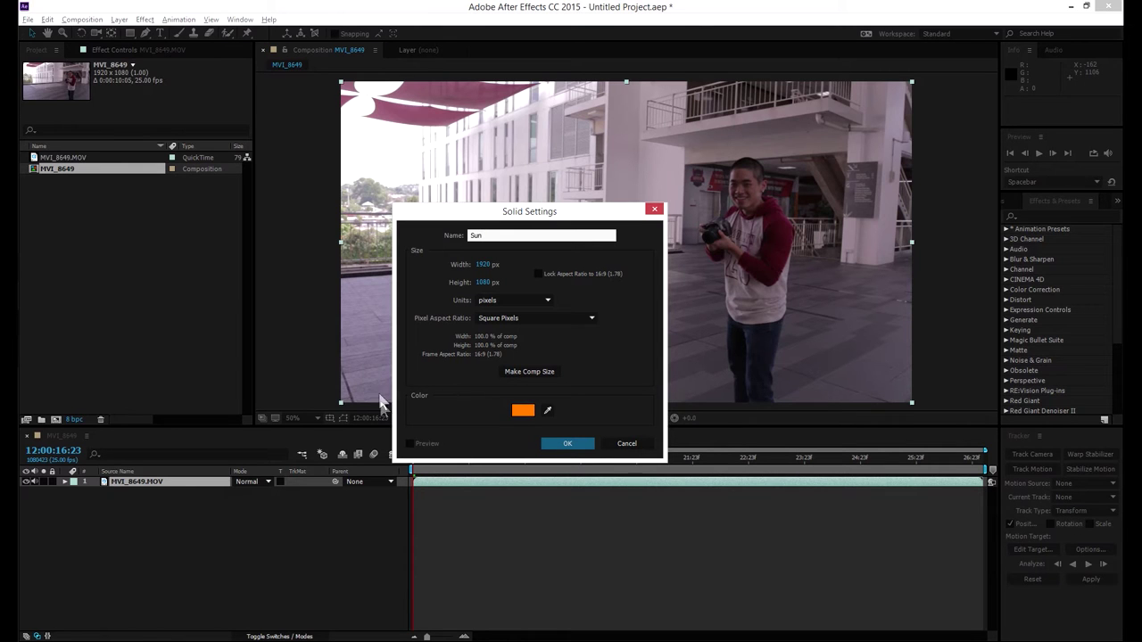
pyautogui.click(523, 410)
pyautogui.write('f5a442')
pyautogui.press('Return')
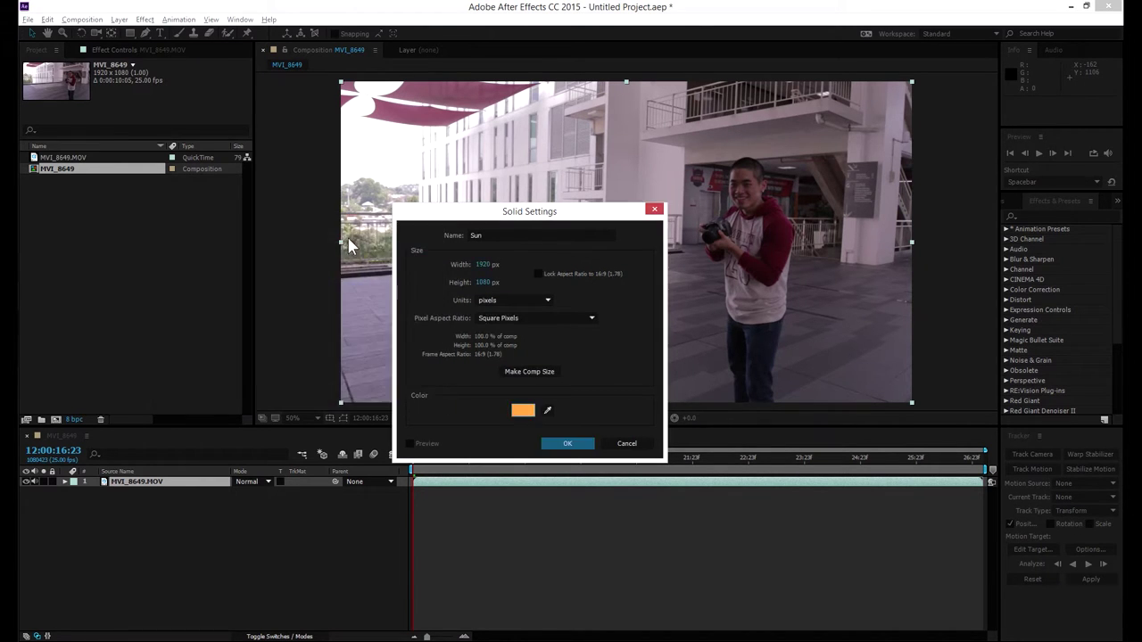
pyautogui.click(567, 444)
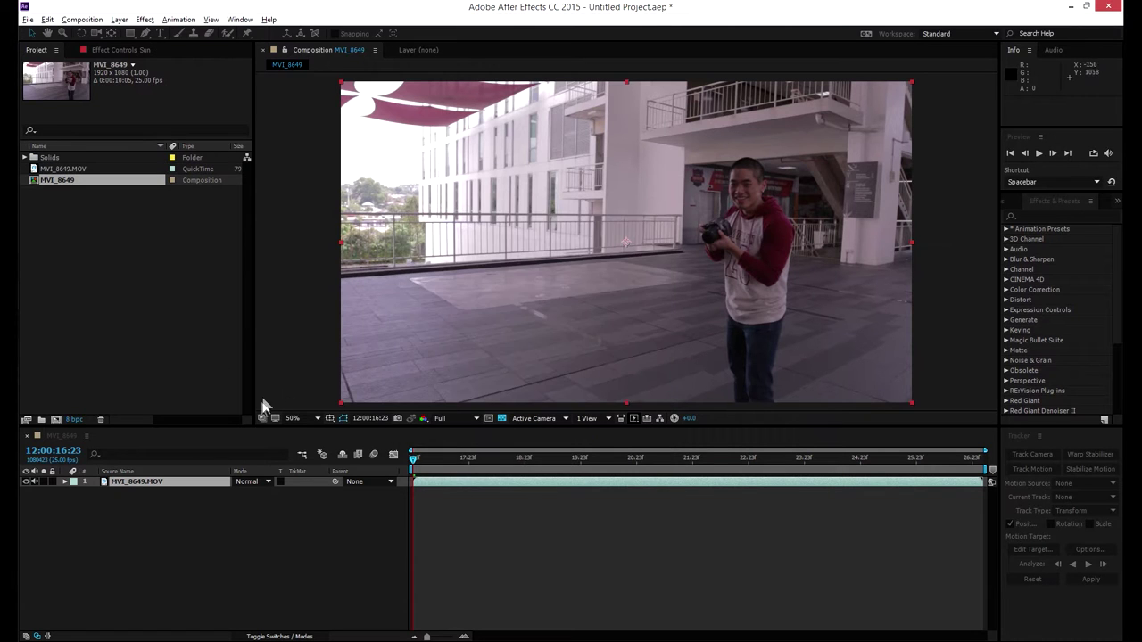
# Find the Saber effect and apply it to the Sun solid.
pyautogui.click(1029, 216)
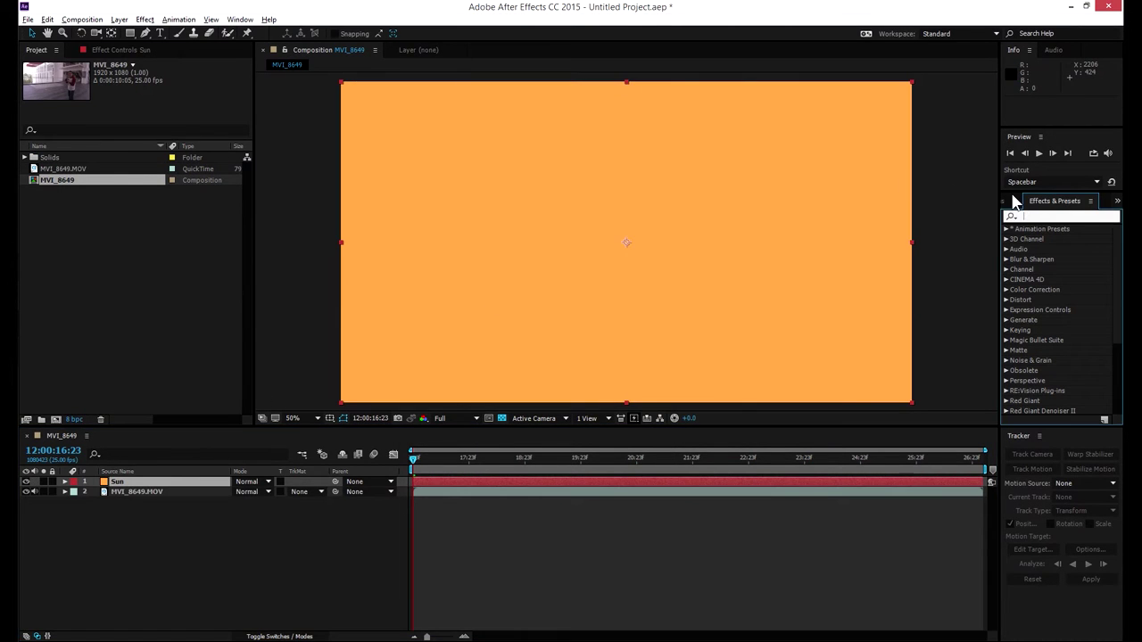
pyautogui.write('Saber')
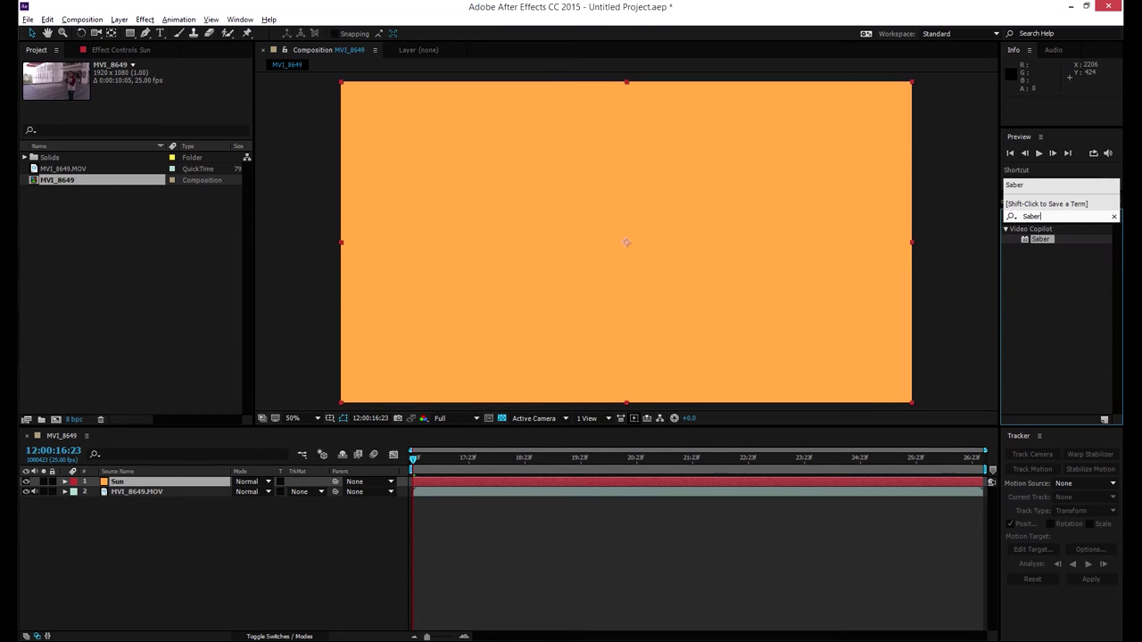
pyautogui.click(1039, 237)
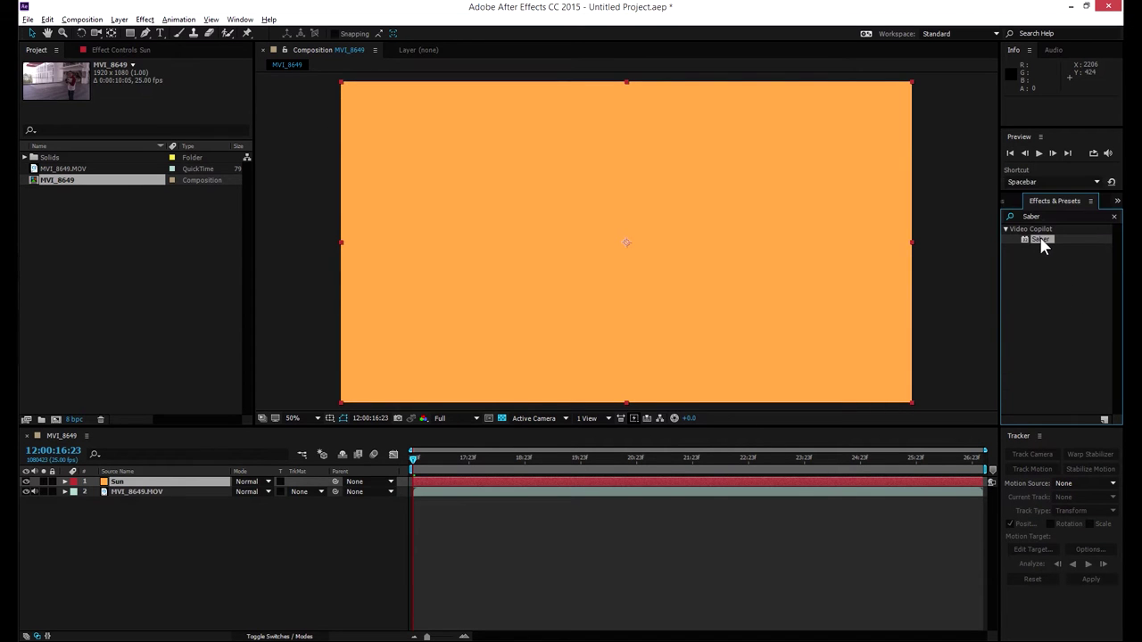
pyautogui.doubleClick(1039, 237)
# Examine the default Saber beam on the Sun layer at different magnifications.
pyautogui.press('.')
pyautogui.press('.')
pyautogui.press('.')
pyautogui.press(',')
pyautogui.press(',')
pyautogui.press(',')
pyautogui.press(',')
pyautogui.press(',')
pyautogui.press('.')
pyautogui.press('.')
pyautogui.press(',')
pyautogui.press(',')
pyautogui.press('.')
pyautogui.press('.')
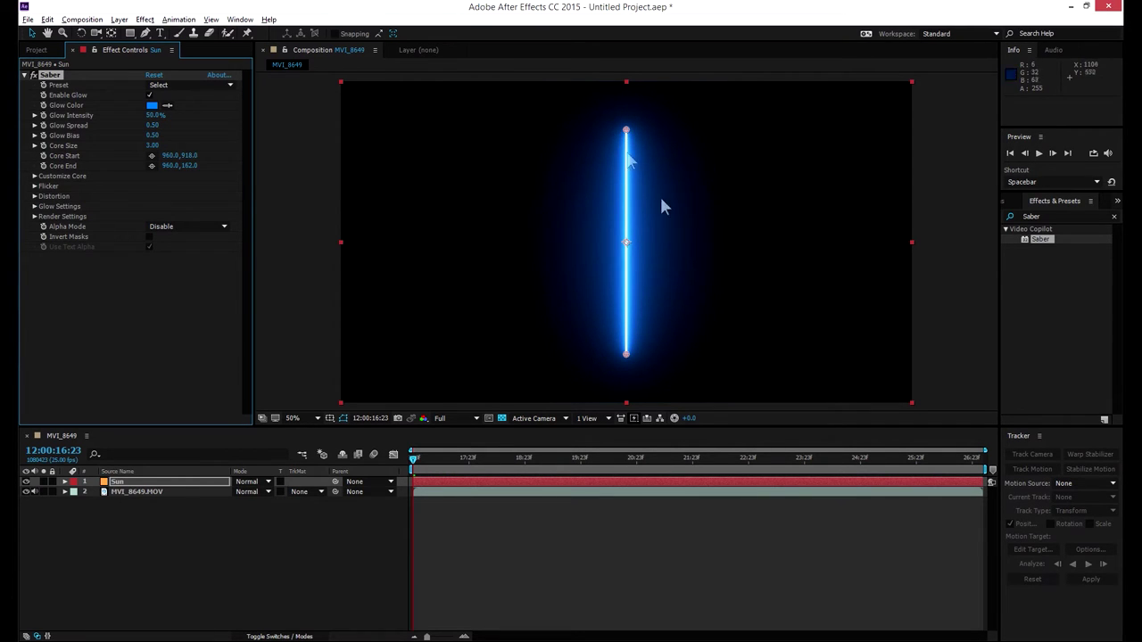
# Move Saber's core start and core end points together at the frame's centre, about 962, 544.
pyautogui.moveTo(629, 140); pyautogui.dragTo(627, 248)
pyautogui.moveTo(623, 353); pyautogui.dragTo(625, 242)
pyautogui.scroll(6, 625, 242)
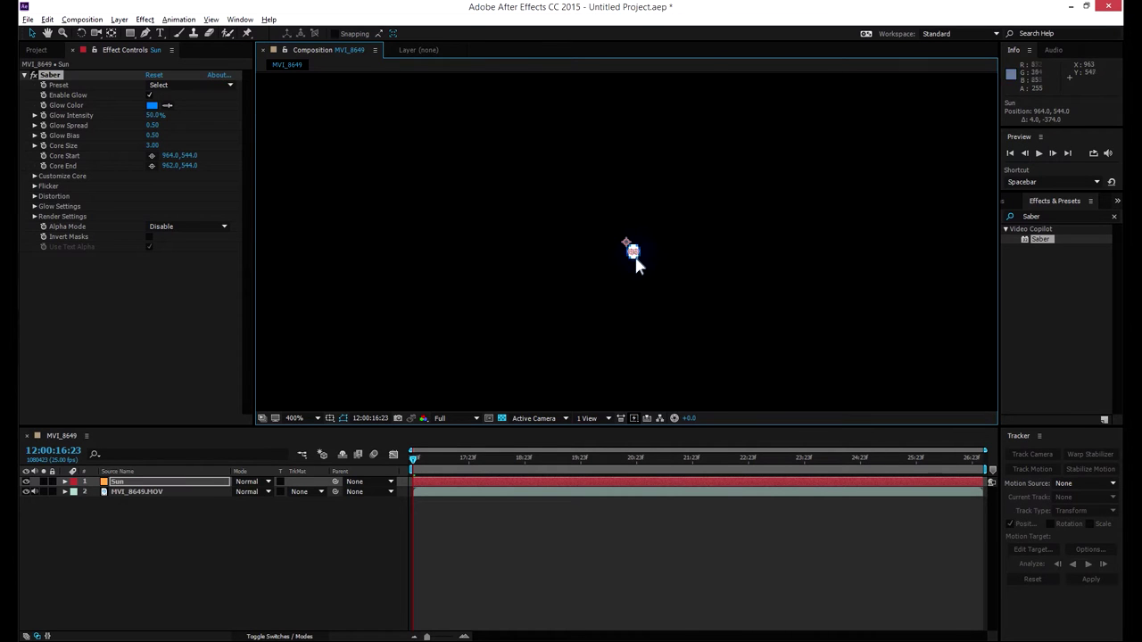
pyautogui.scroll(1, 635, 254)
pyautogui.moveTo(661, 284); pyautogui.dragTo(644, 278)
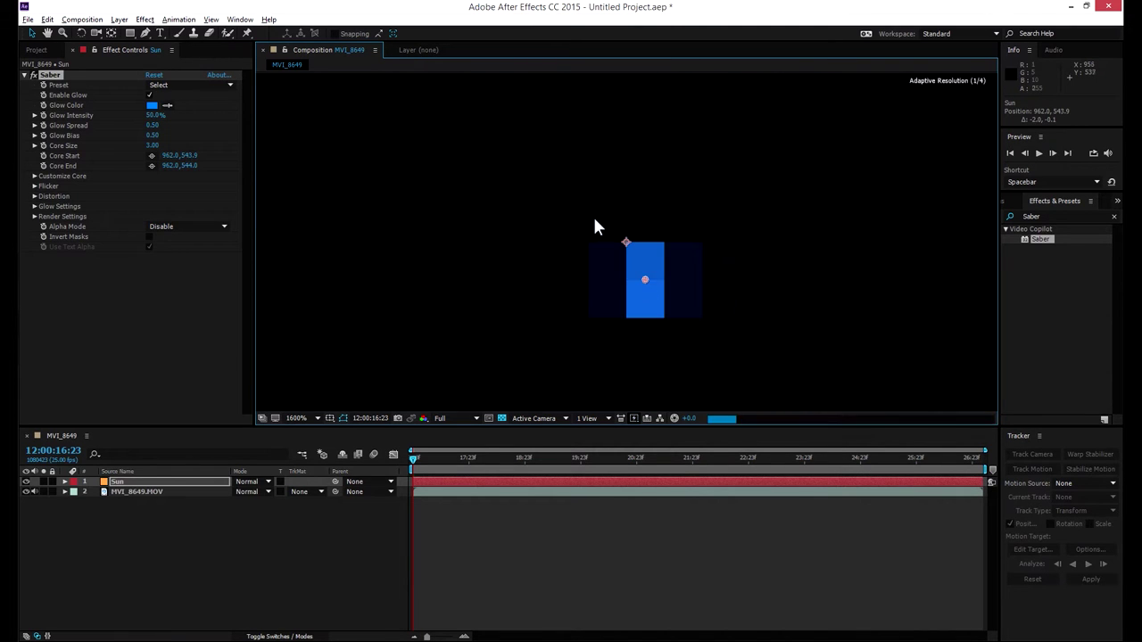
pyautogui.press(',')
pyautogui.press(',')
pyautogui.press(',')
pyautogui.press(',')
pyautogui.press(',')
pyautogui.press(',')
pyautogui.press(',')
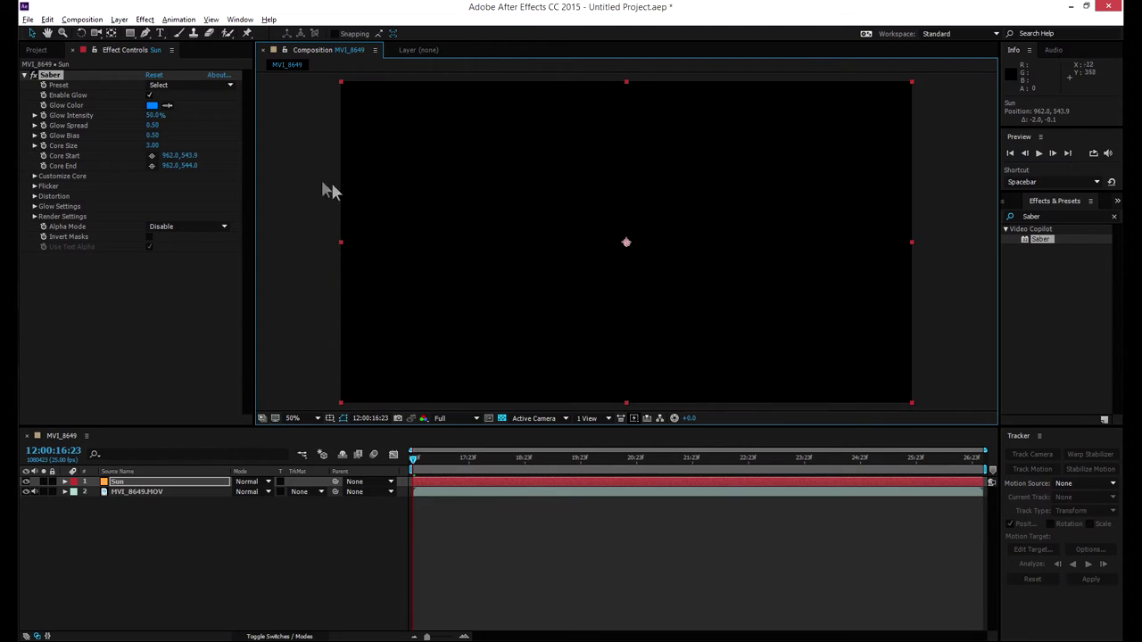
pyautogui.click(298, 168)
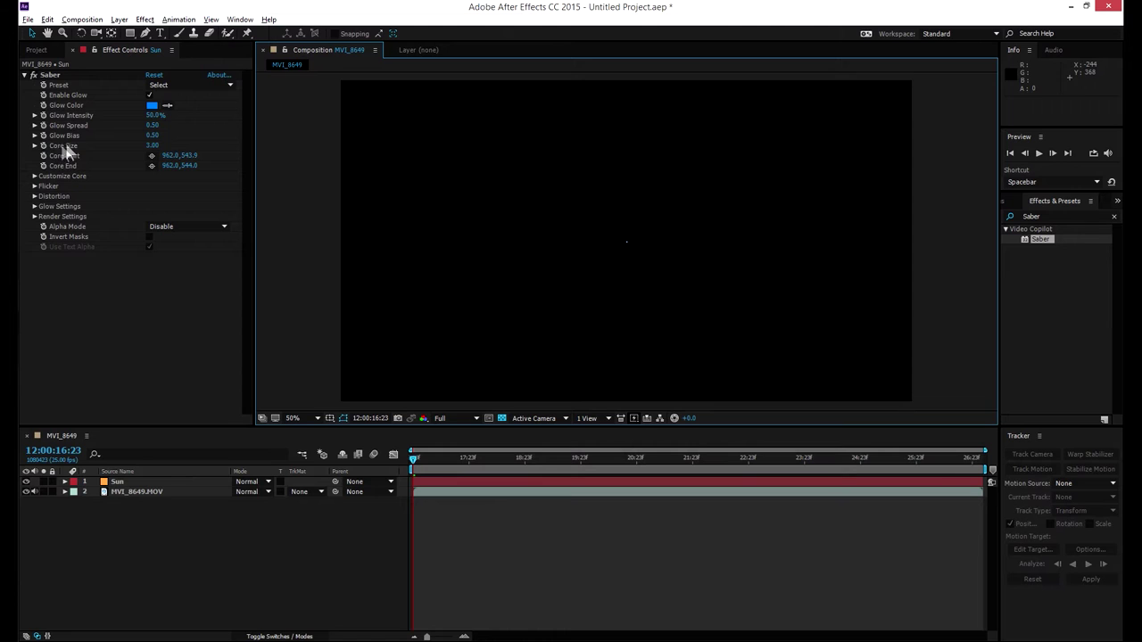
# Set the Saber core size to 40.
pyautogui.click(150, 145)
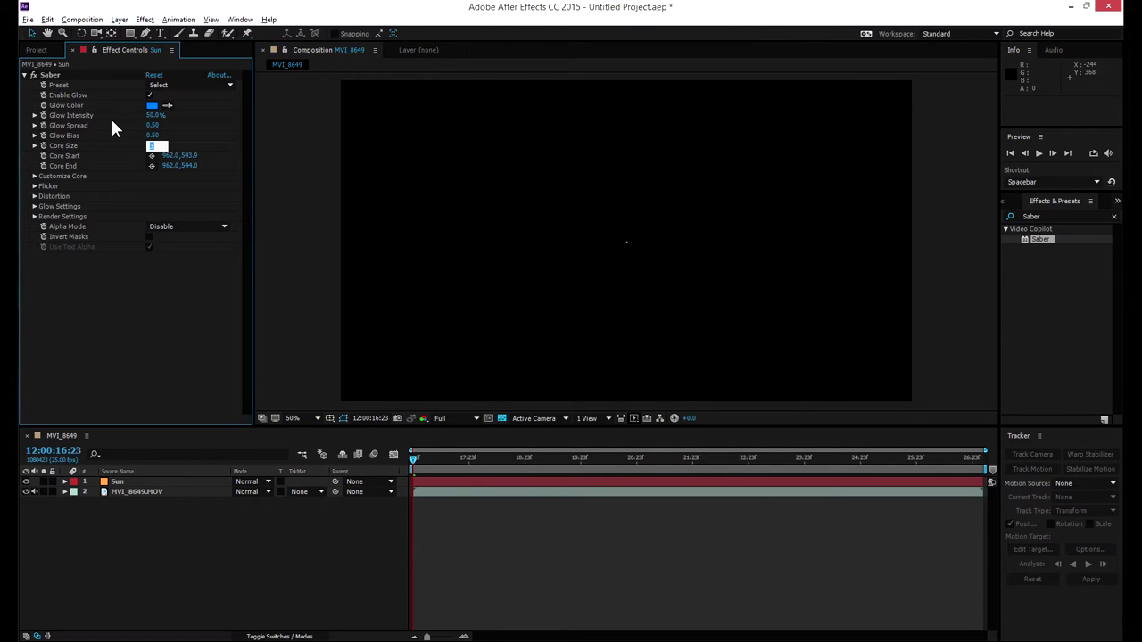
pyautogui.write('40')
pyautogui.press('Return')
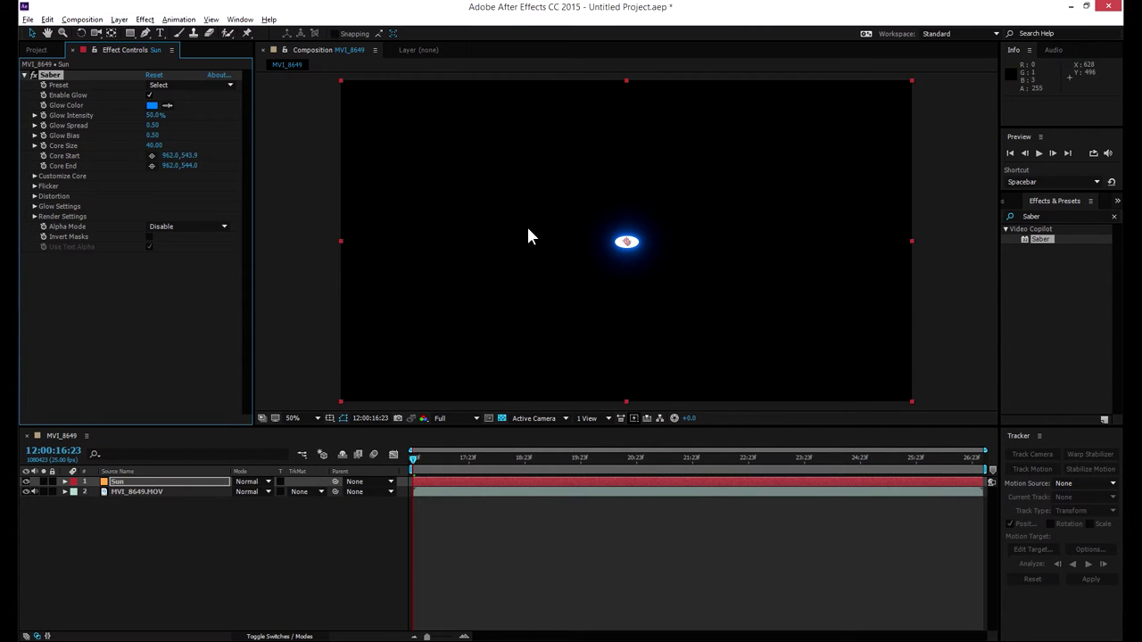
# Set the Saber core's End Roundness and Start Roundness to 1 in the Customize Core options.
pyautogui.scroll(5, 594, 234)
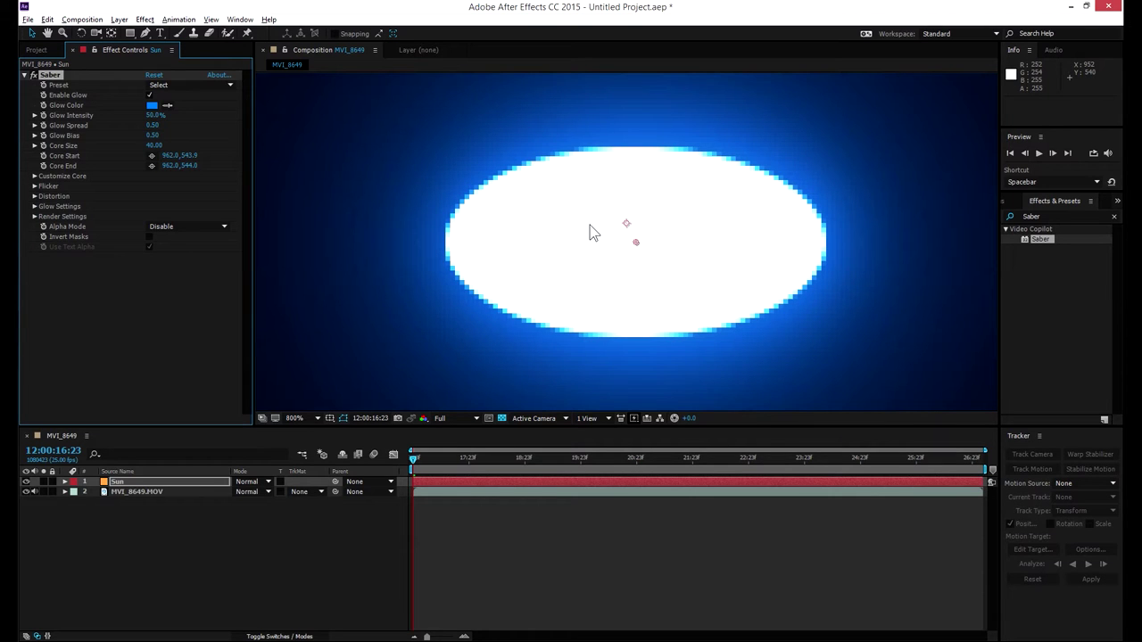
pyautogui.click(34, 177)
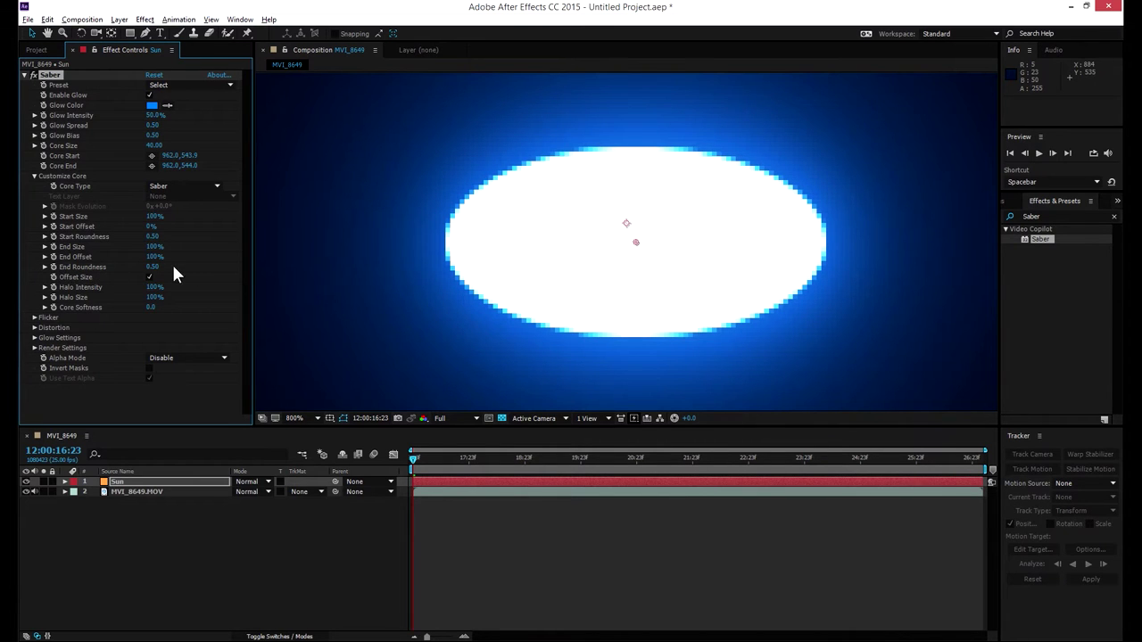
pyautogui.click(150, 276)
pyautogui.moveTo(153, 268)
pyautogui.mouseDown()
pyautogui.moveTo(200, 266)
pyautogui.moveTo(166, 268)
pyautogui.mouseUp()
pyautogui.press(',')
pyautogui.click(161, 268)
pyautogui.write('1')
pyautogui.press('Return')
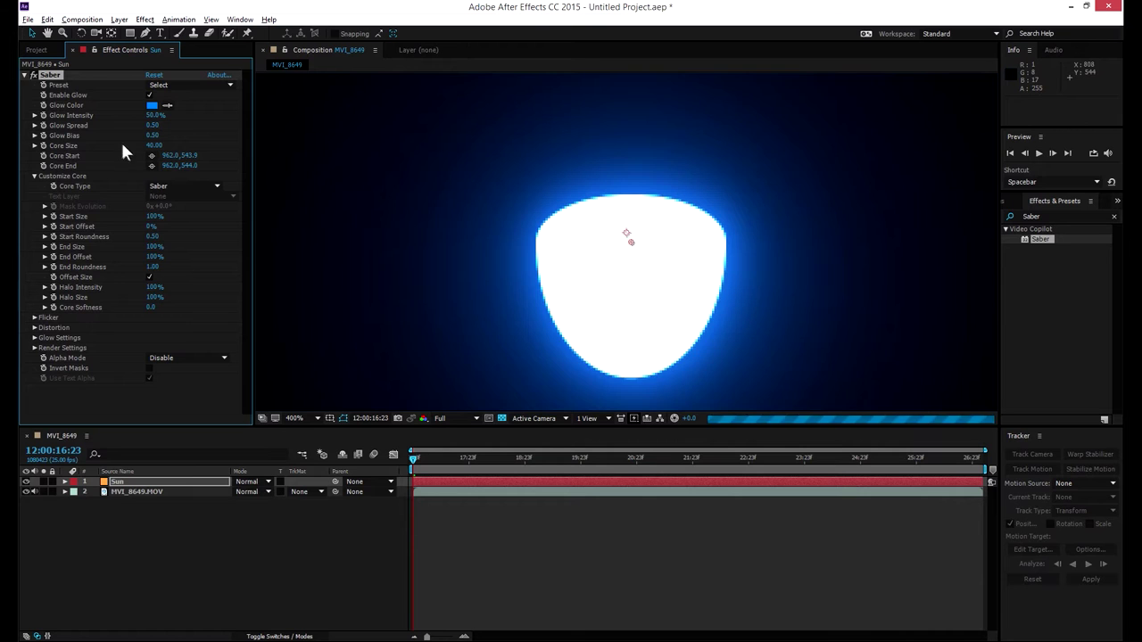
pyautogui.click(152, 233)
pyautogui.write('1')
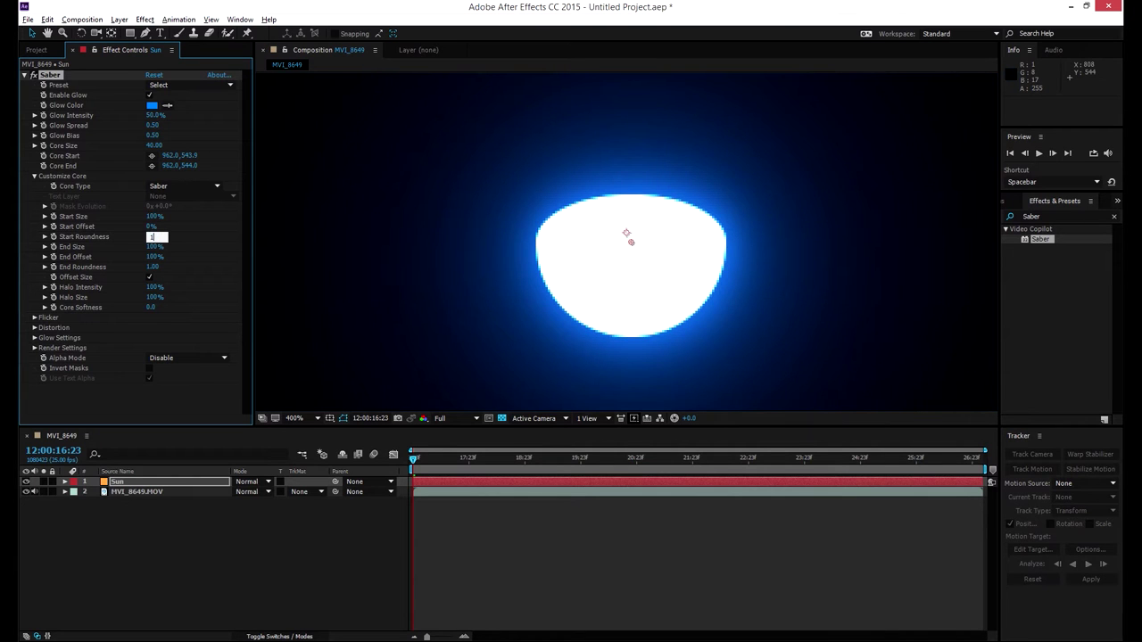
pyautogui.press('Return')
# Examine the shape and edge of the glowing core at several magnifications.
pyautogui.scroll(1, 502, 214)
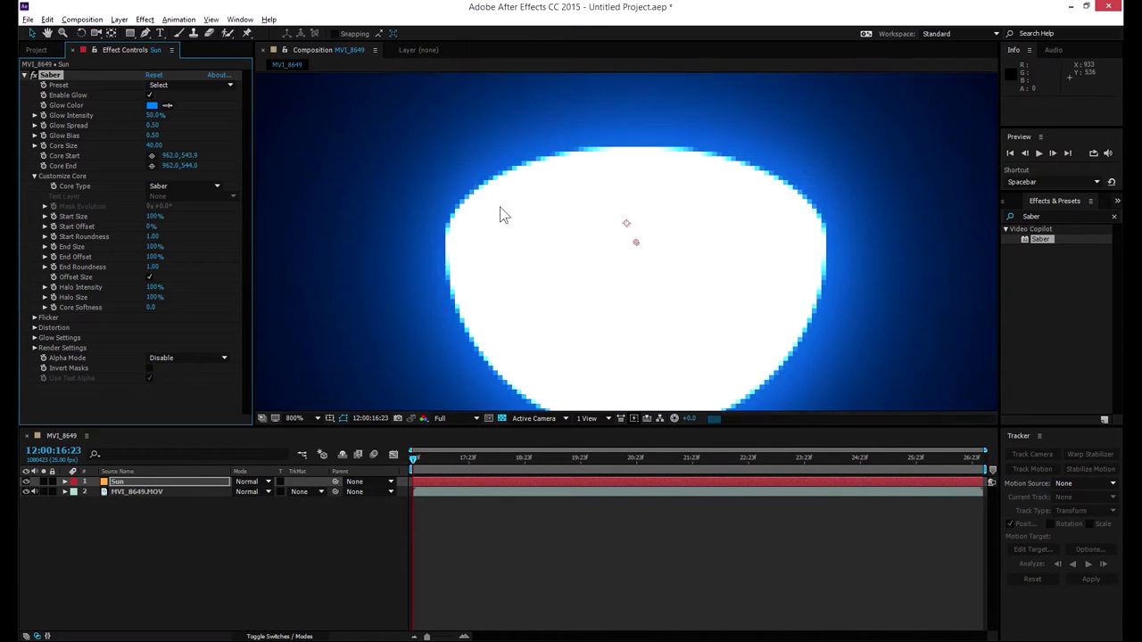
pyautogui.scroll(-2, 500, 214)
pyautogui.scroll(3, 626, 183)
pyautogui.scroll(-2, 626, 183)
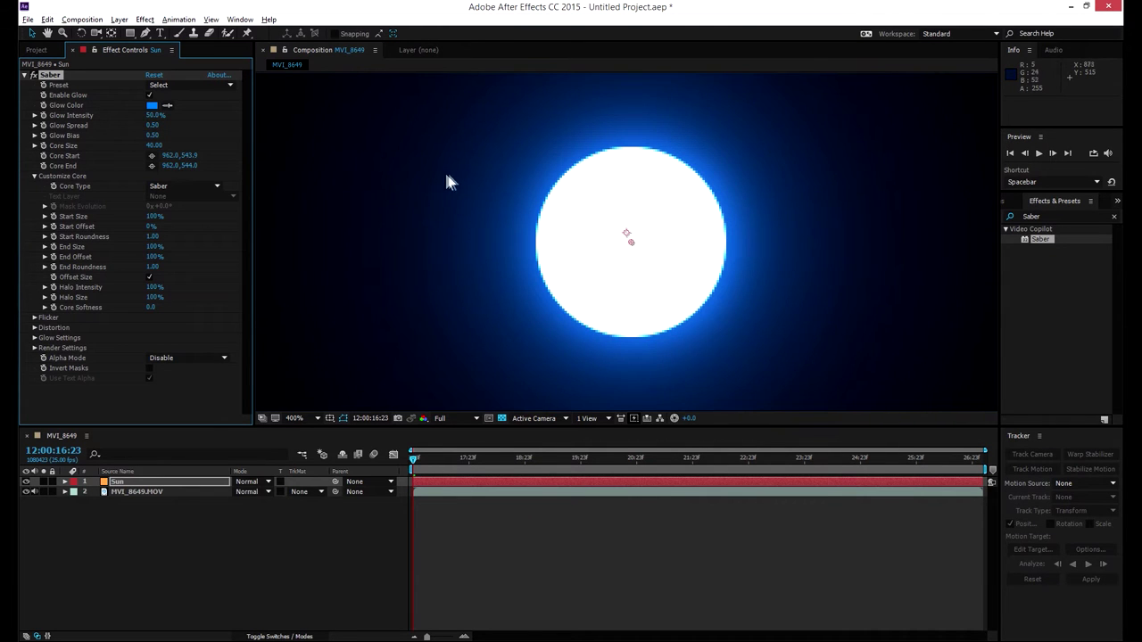
pyautogui.scroll(1, 450, 183)
pyautogui.scroll(-2, 454, 183)
pyautogui.scroll(2, 454, 174)
pyautogui.scroll(-2, 455, 173)
pyautogui.scroll(1, 464, 173)
pyautogui.scroll(2, 487, 165)
pyautogui.scroll(-1, 488, 162)
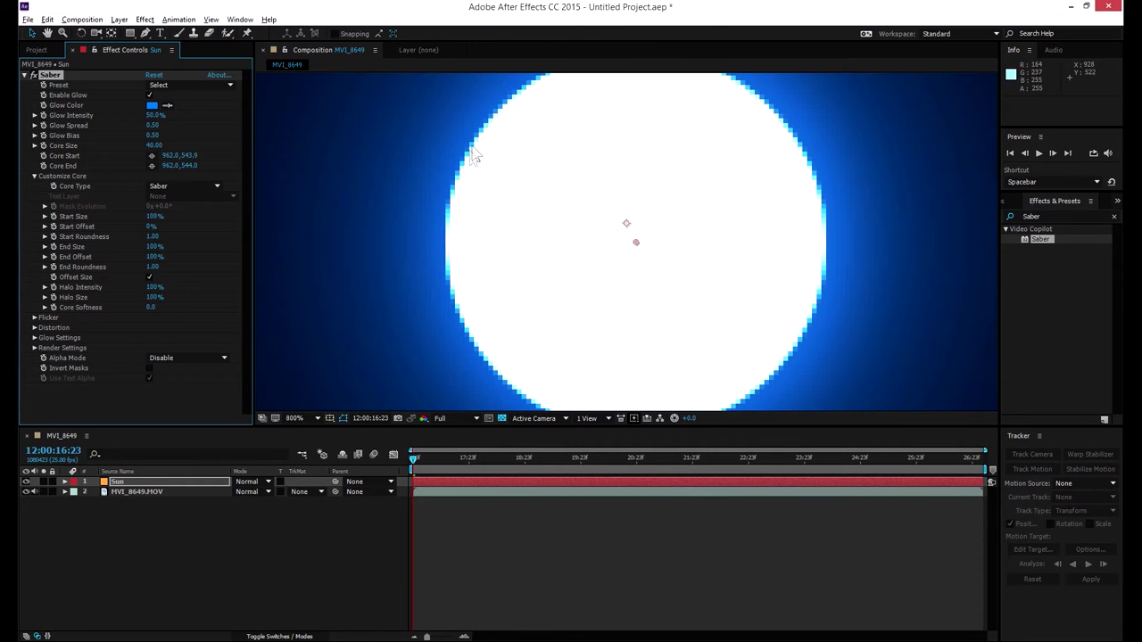
pyautogui.scroll(-1, 467, 191)
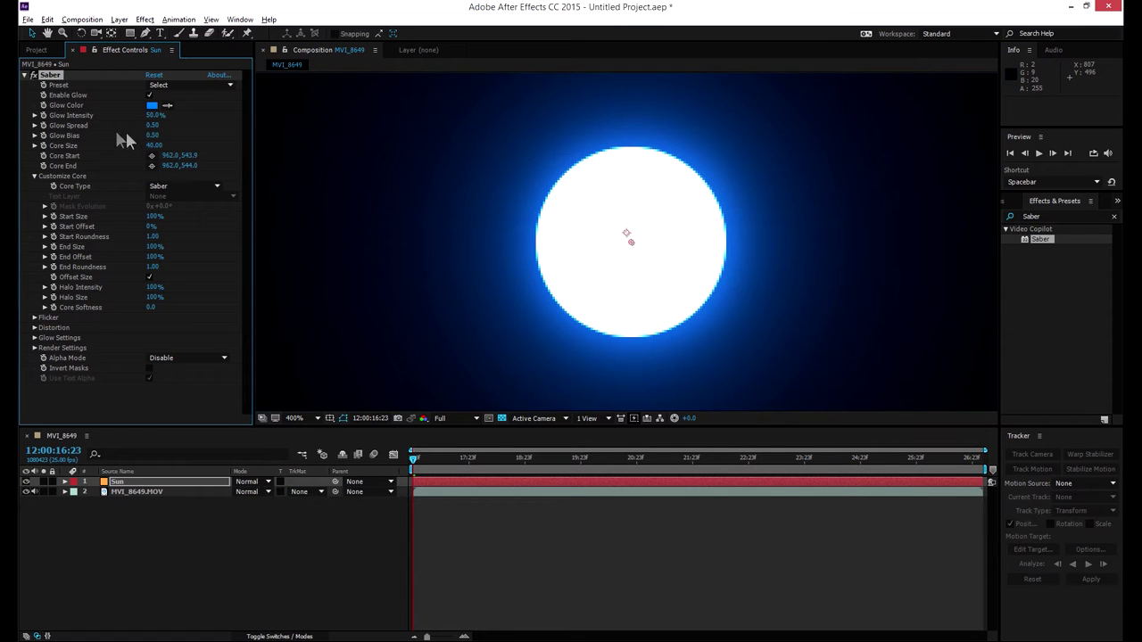
# Adjust the Saber glow to a Glow Spread of 0.16 and a Glow Bias of 1.16.
pyautogui.press(',')
pyautogui.press(',')
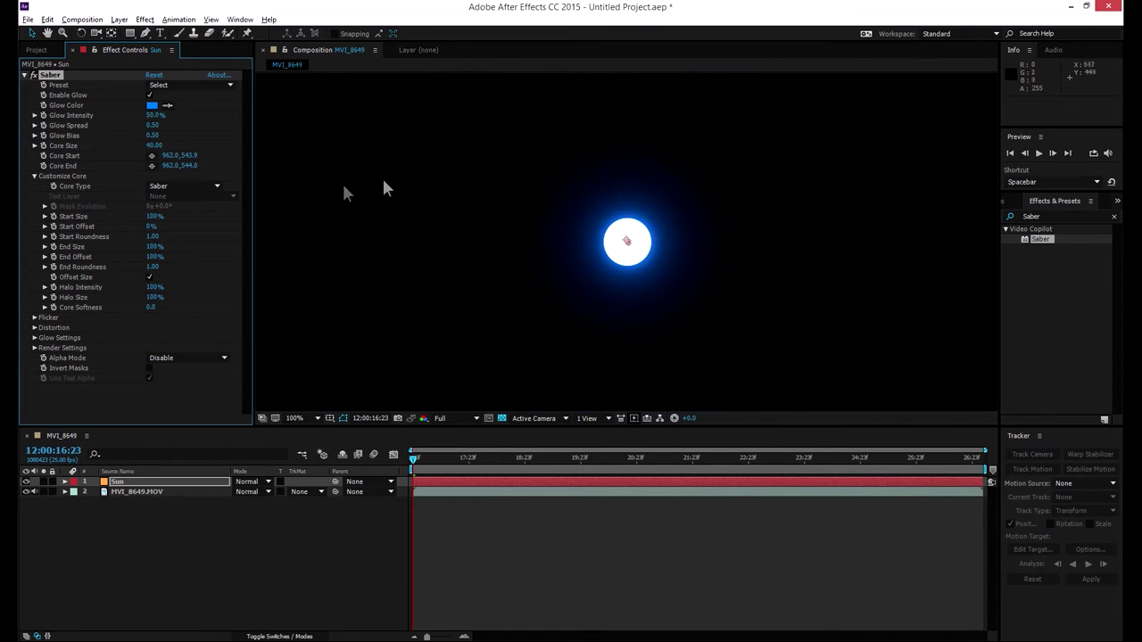
pyautogui.moveTo(150, 125); pyautogui.dragTo(133, 127)
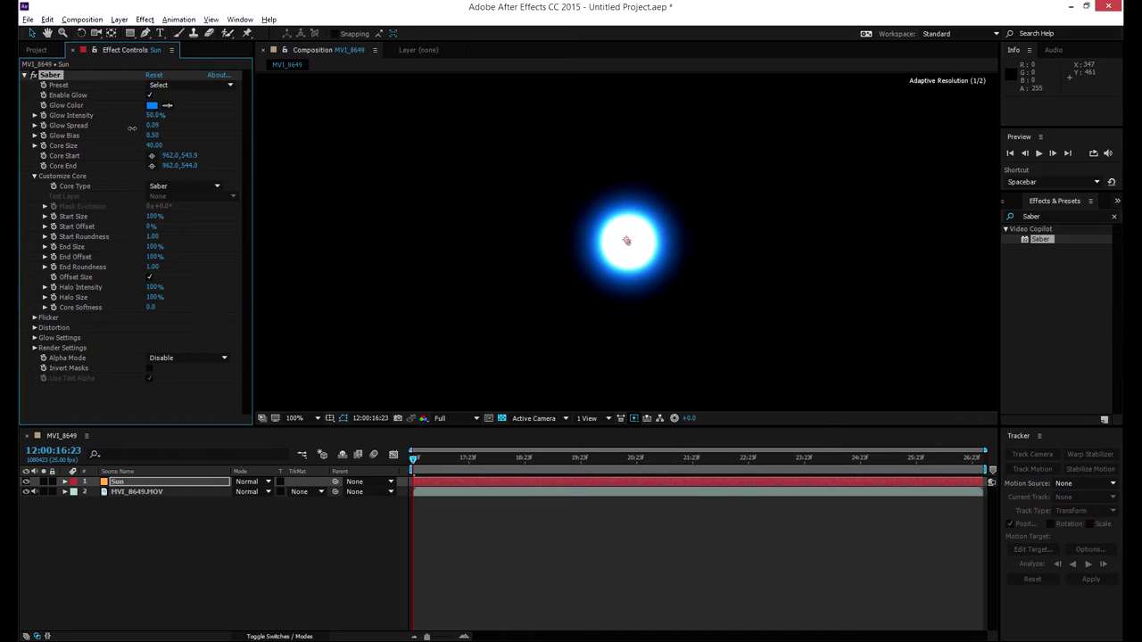
pyautogui.press('.')
pyautogui.press('.')
pyautogui.press('.')
pyautogui.press('.')
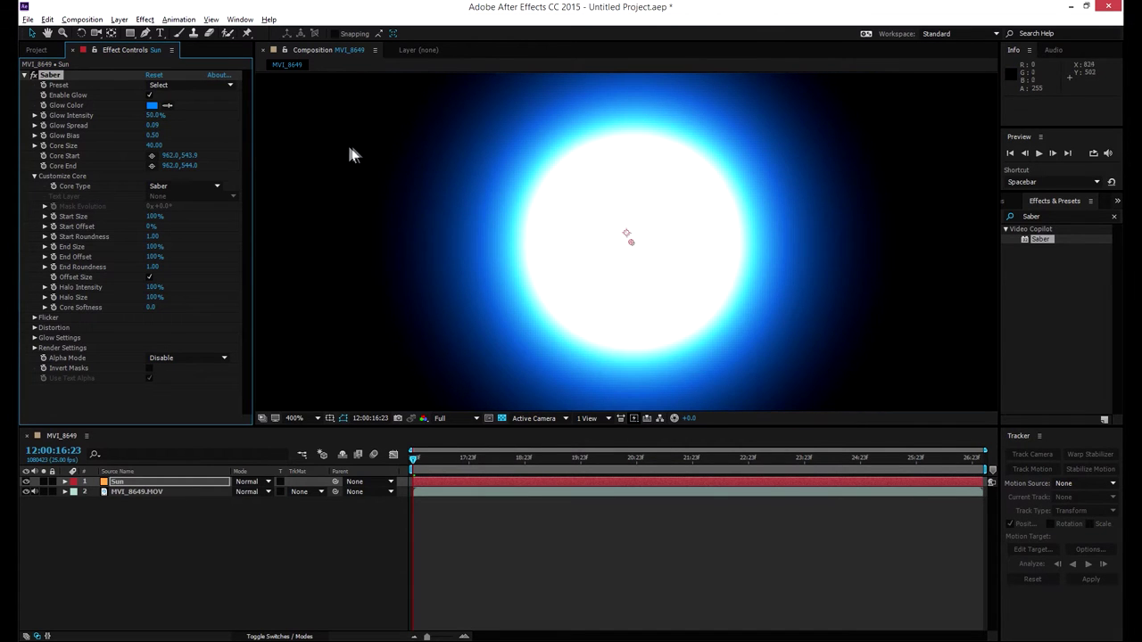
pyautogui.press(',')
pyautogui.press(',')
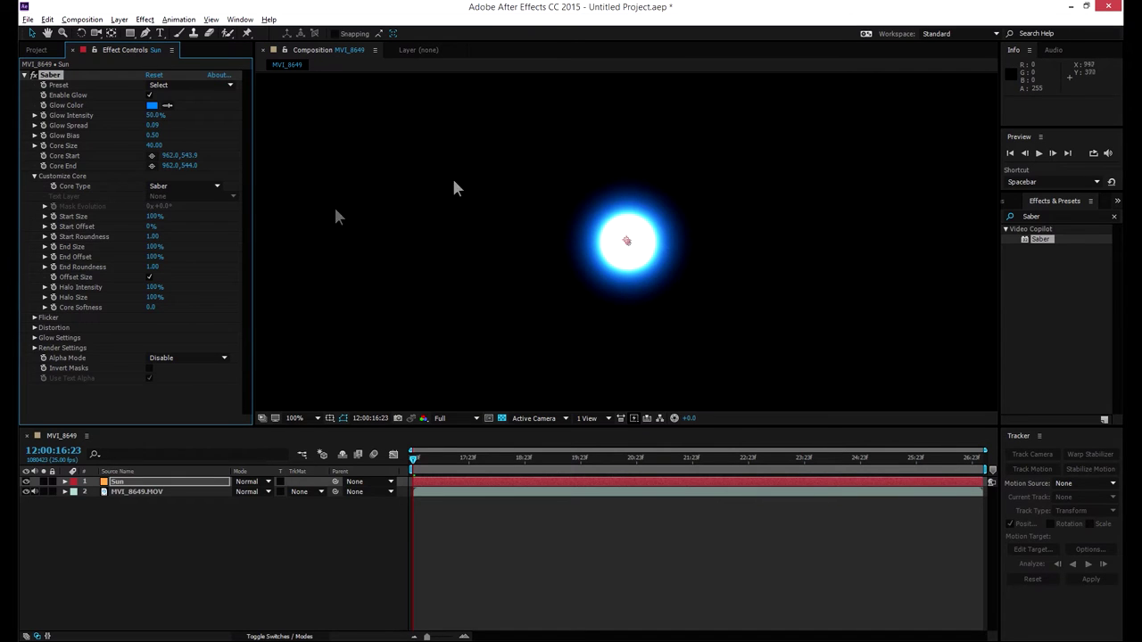
pyautogui.moveTo(153, 135)
pyautogui.mouseDown()
pyautogui.moveTo(182, 135)
pyautogui.moveTo(150, 125)
pyautogui.mouseUp()
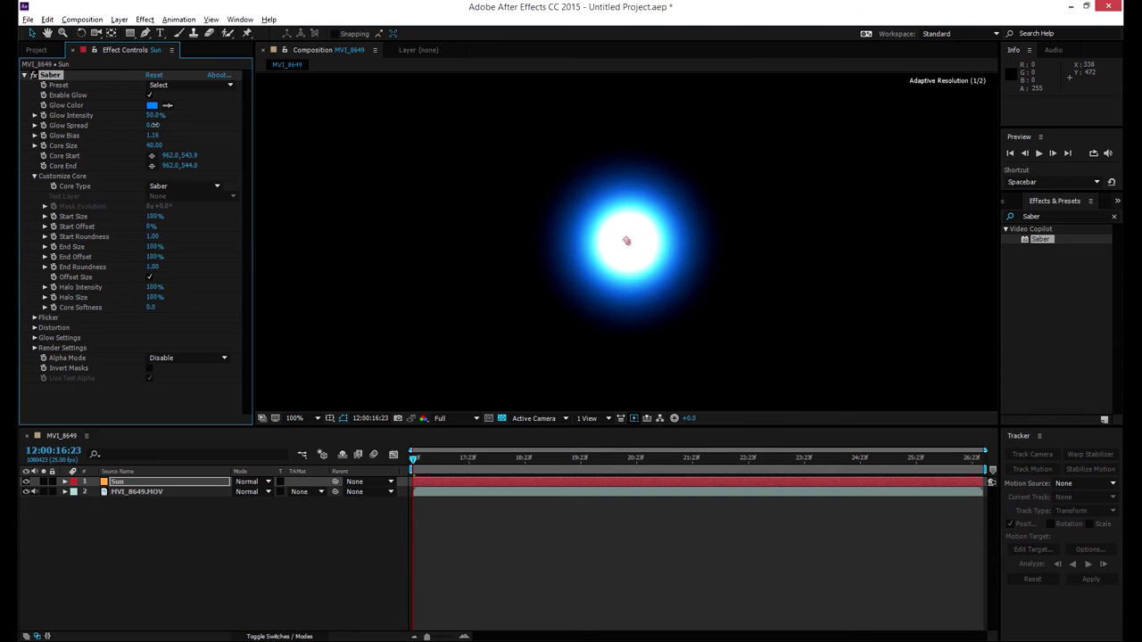
# Examine the softened glow around the sun, both close up and within the whole frame.
pyautogui.press(',')
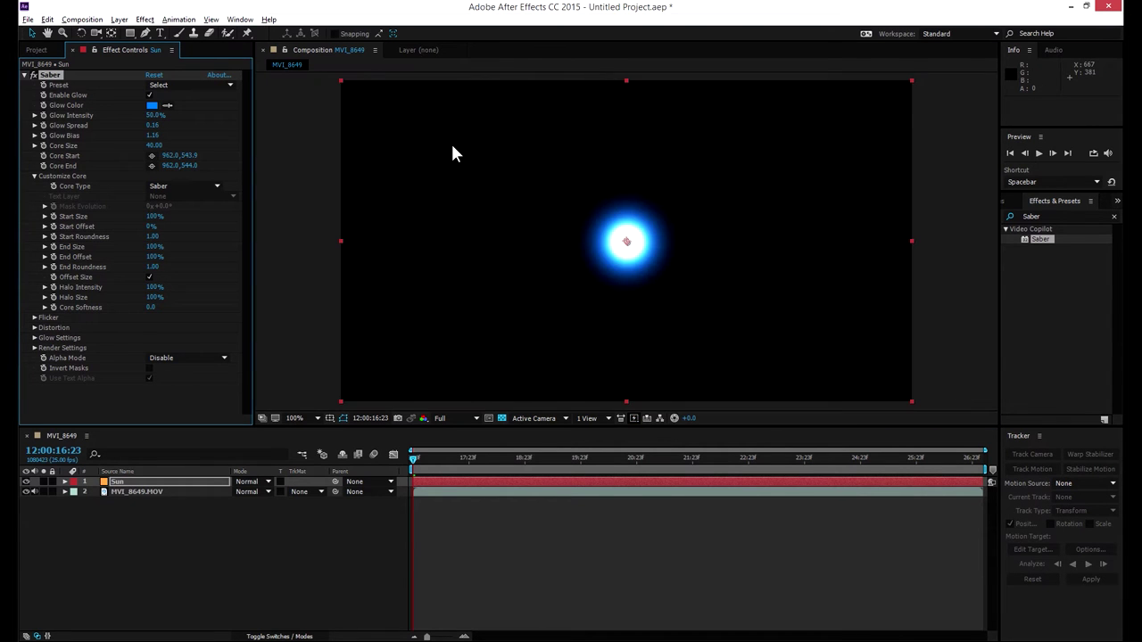
pyautogui.press('.')
pyautogui.press('.')
pyautogui.press('.')
pyautogui.press(',')
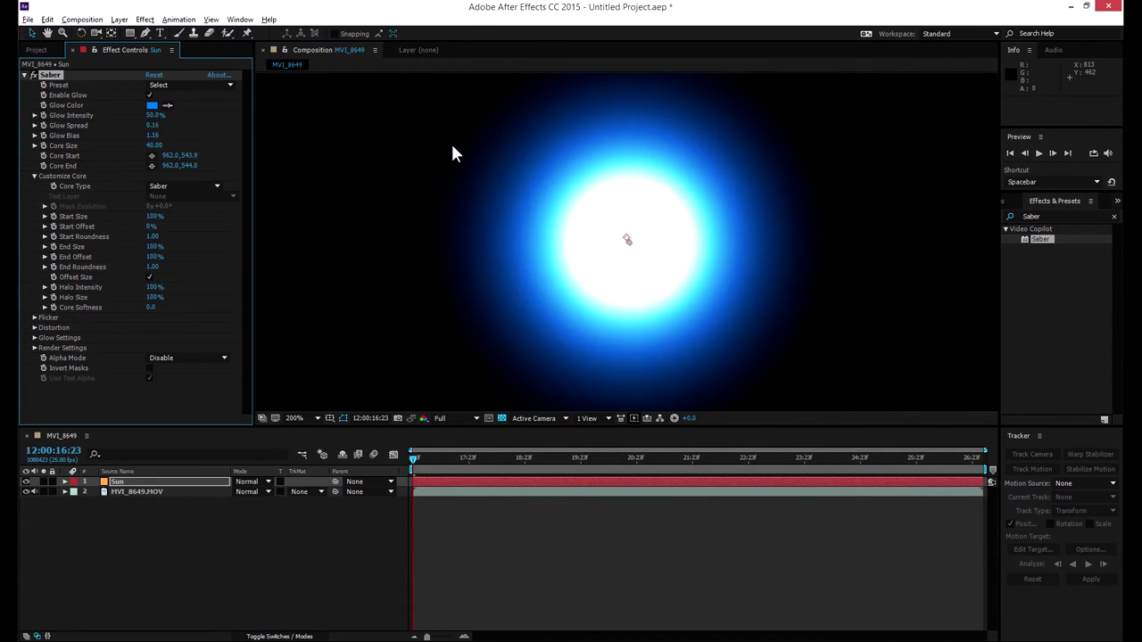
pyautogui.press(',')
pyautogui.press(',')
pyautogui.press(',')
pyautogui.press(',')
pyautogui.press('.')
pyautogui.press('.')
pyautogui.press('.')
pyautogui.press('.')
# Change the Saber Glow Color from its colour picker to a warm orange, FFC279.
pyautogui.click(152, 106)
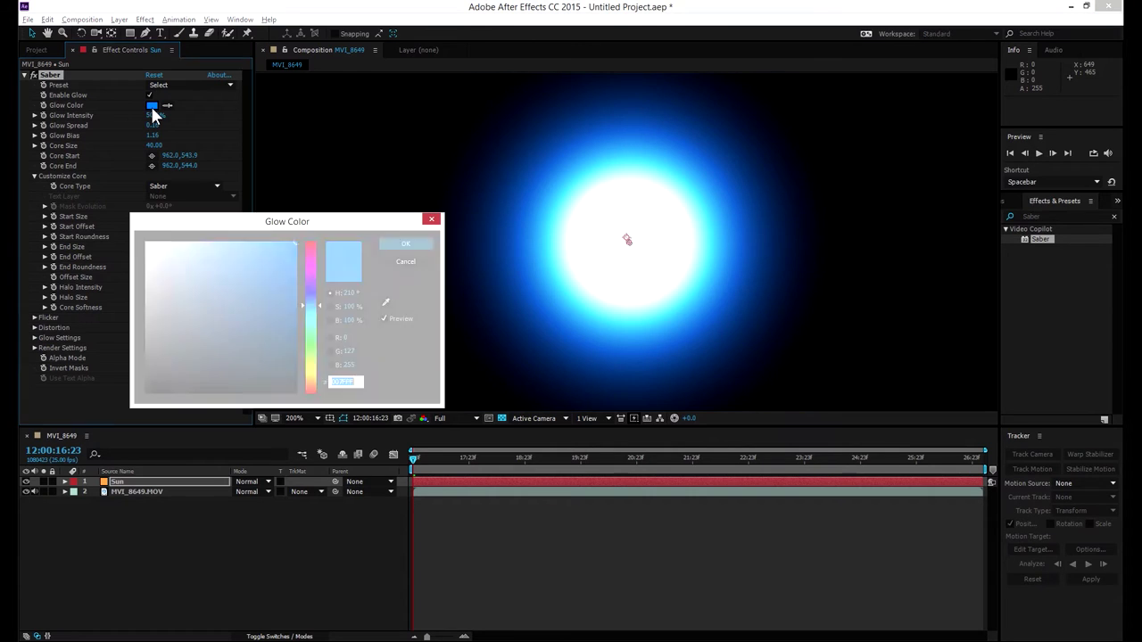
pyautogui.write('FEE77D')
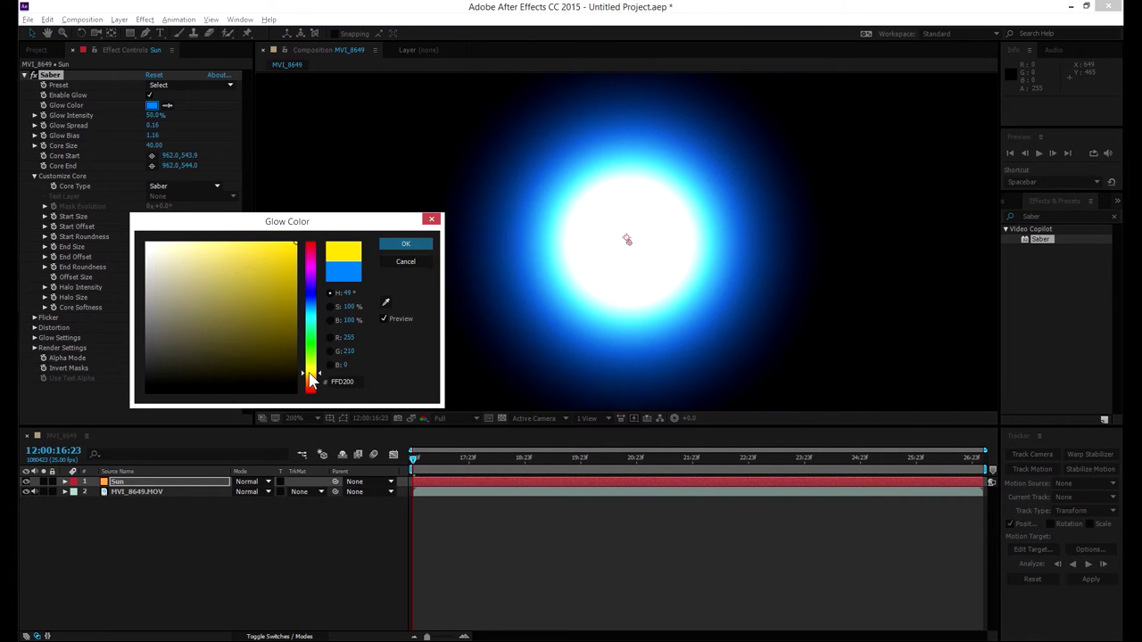
pyautogui.click(311, 383)
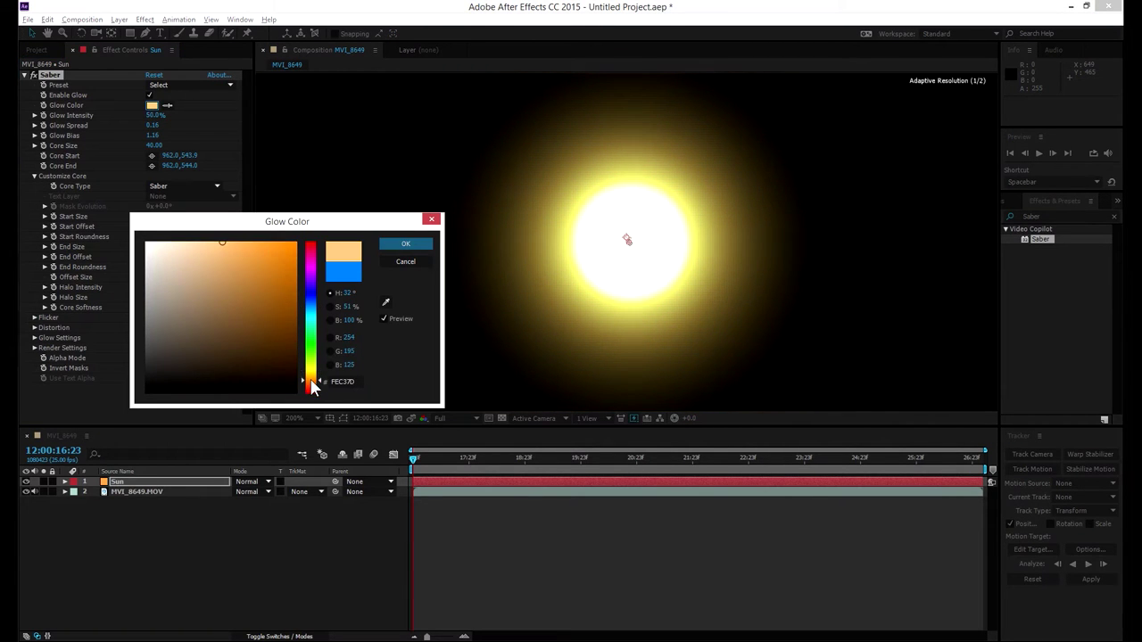
pyautogui.moveTo(227, 241); pyautogui.dragTo(225, 239)
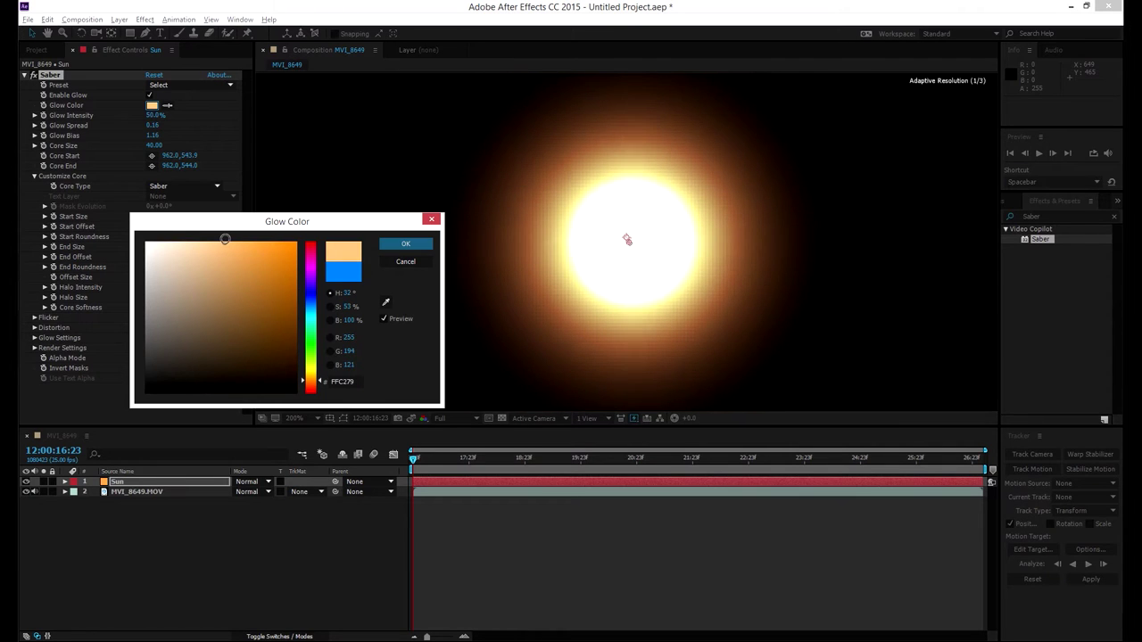
pyautogui.click(405, 243)
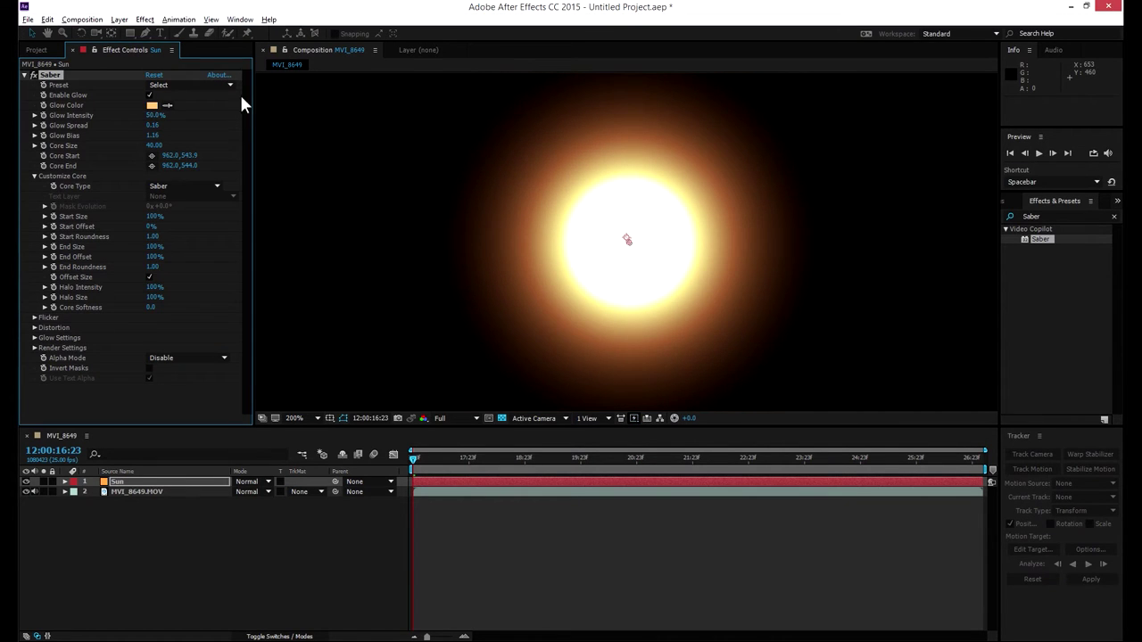
pyautogui.press('.')
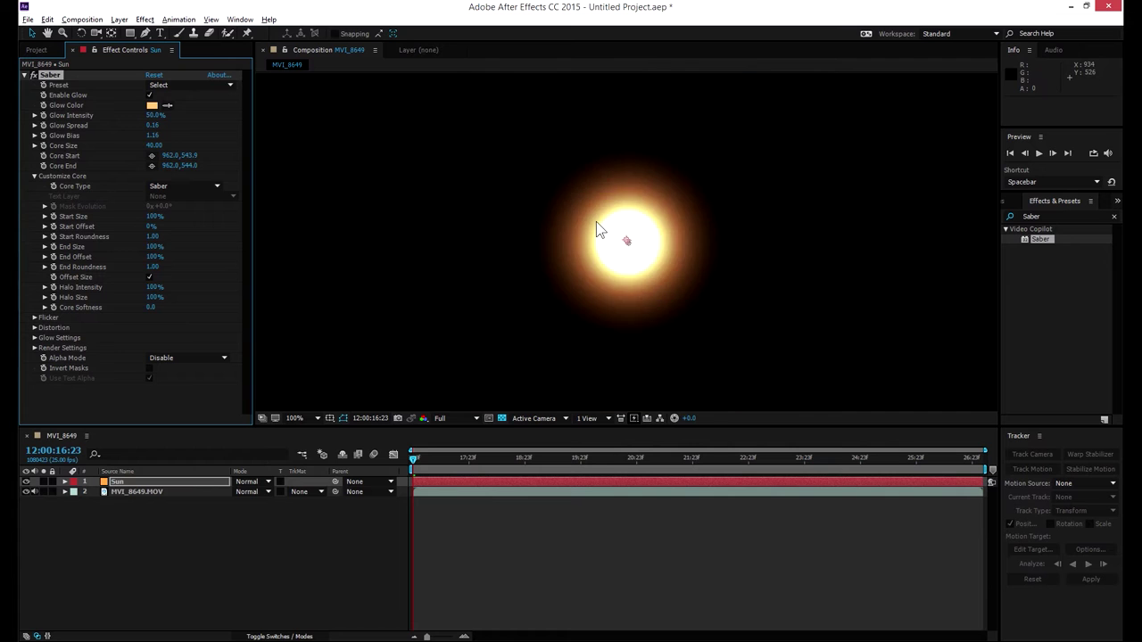
pyautogui.press(',')
pyautogui.press(',')
pyautogui.press('.')
pyautogui.press('.')
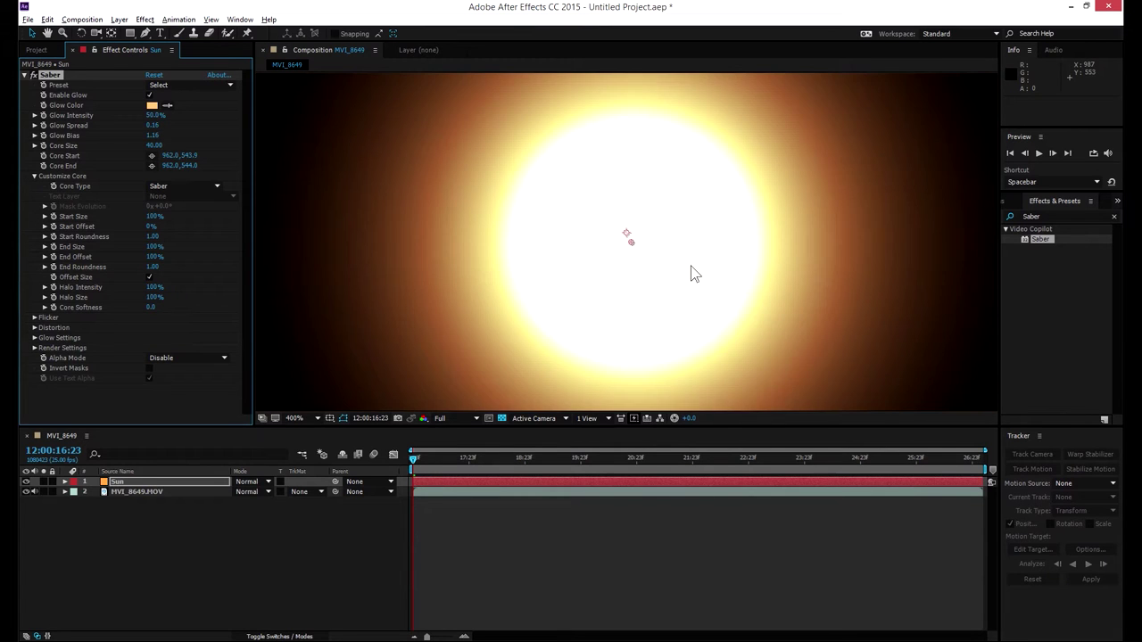
pyautogui.press(',')
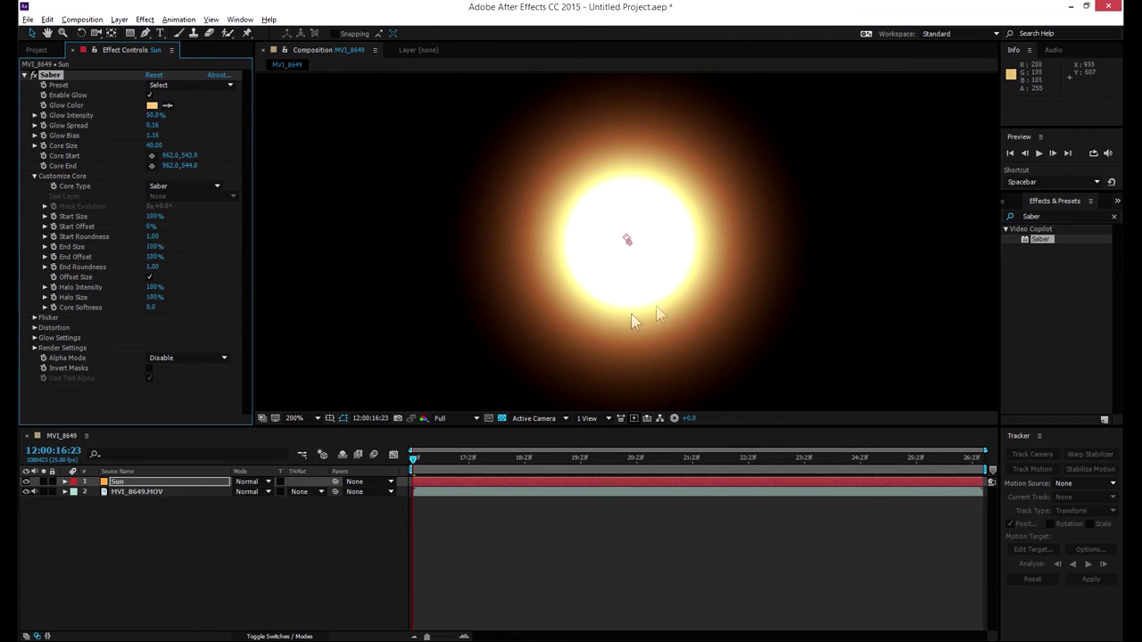
# Try the VC Color Vibrance effect on the Sun layer and delete it again.
pyautogui.click(1042, 216)
pyautogui.write('vc v')
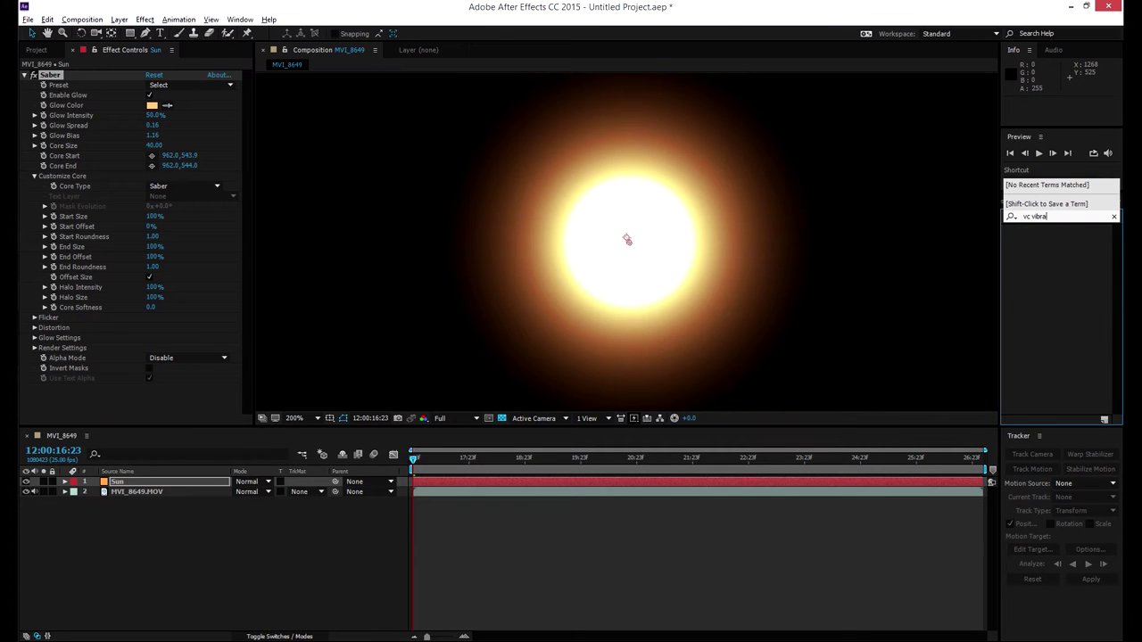
pyautogui.write('ibr')
pyautogui.press('BackSpace')
pyautogui.press('BackSpace')
pyautogui.press('BackSpace')
pyautogui.press('BackSpace')
pyautogui.press('BackSpace')
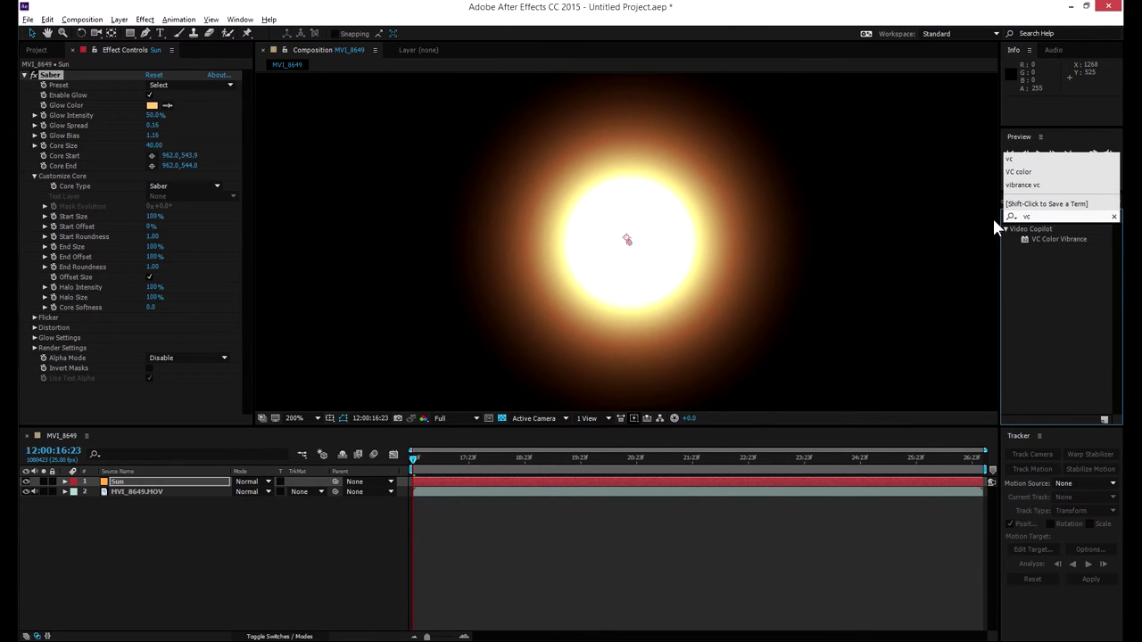
pyautogui.doubleClick(1044, 238)
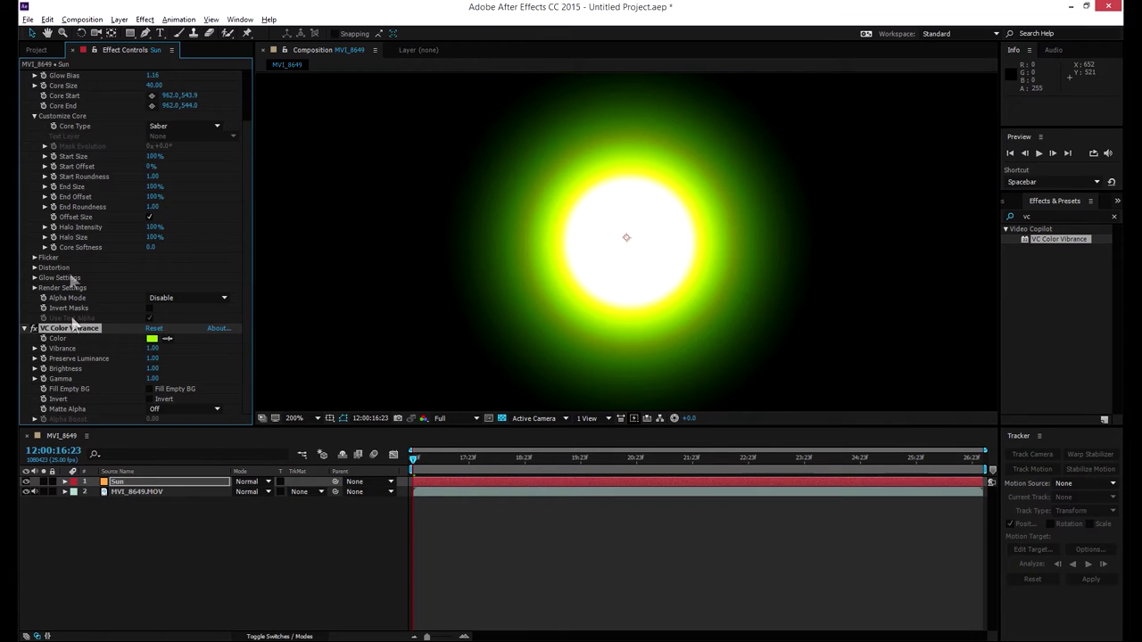
pyautogui.scroll(3, 64, 102)
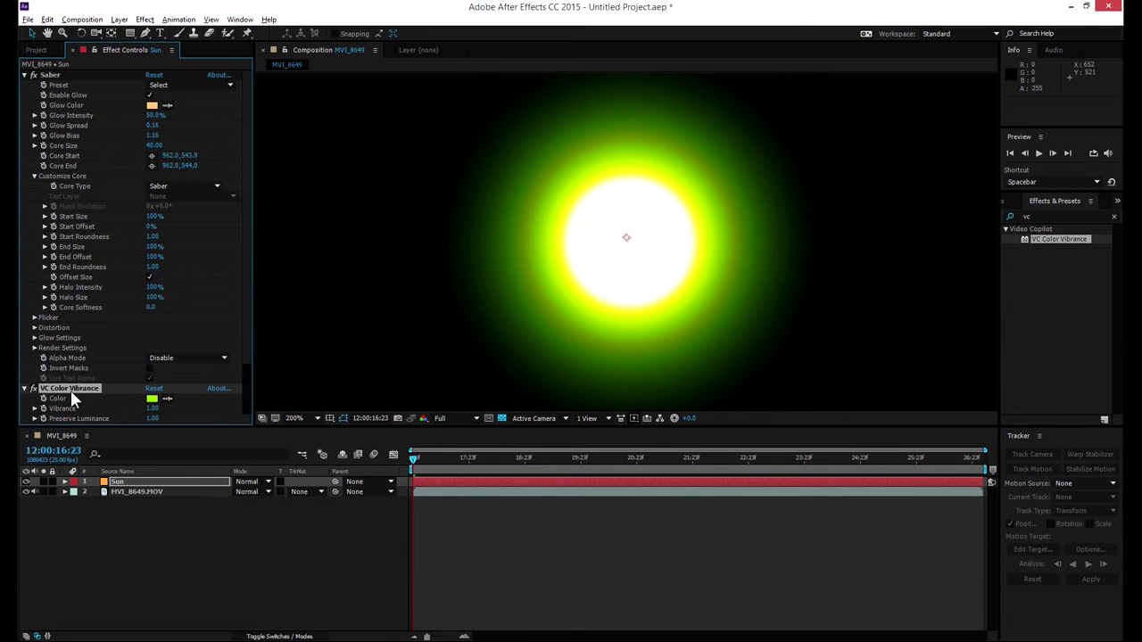
pyautogui.press('Delete')
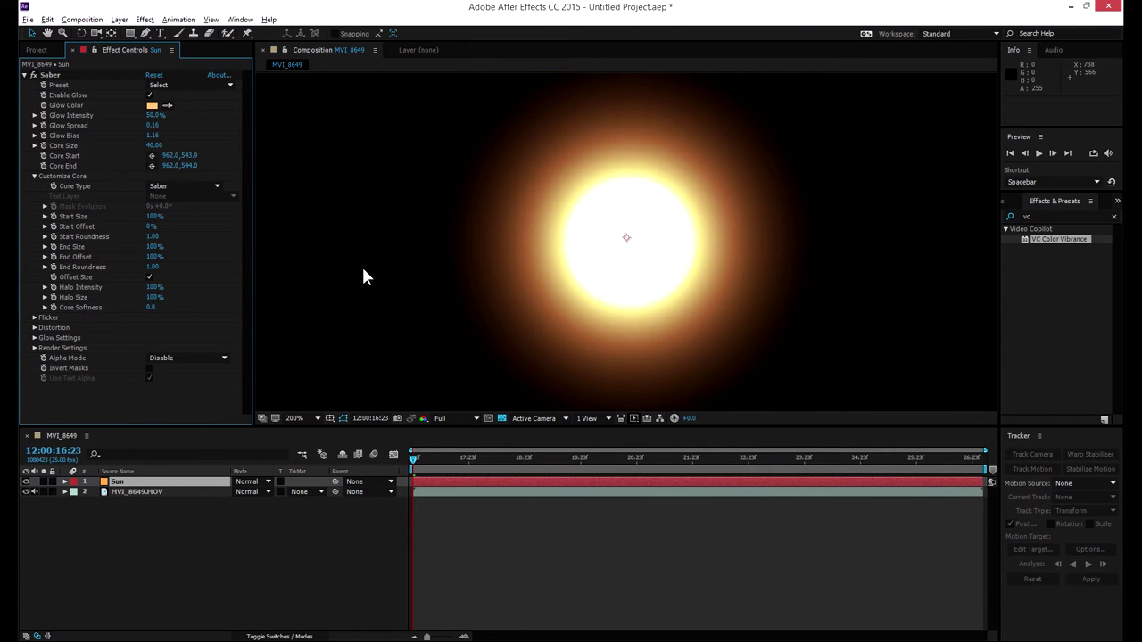
# Examine the orange sun's core and glow falloff, both close up and within the whole frame.
pyautogui.press(',')
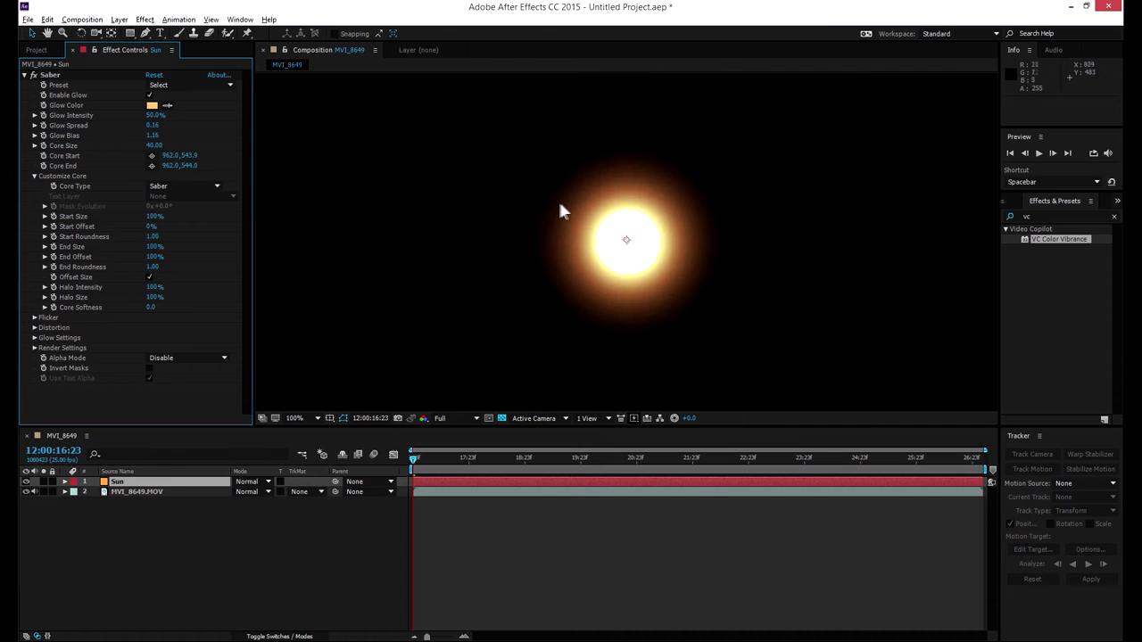
pyautogui.press('.')
pyautogui.press('.')
pyautogui.press('.')
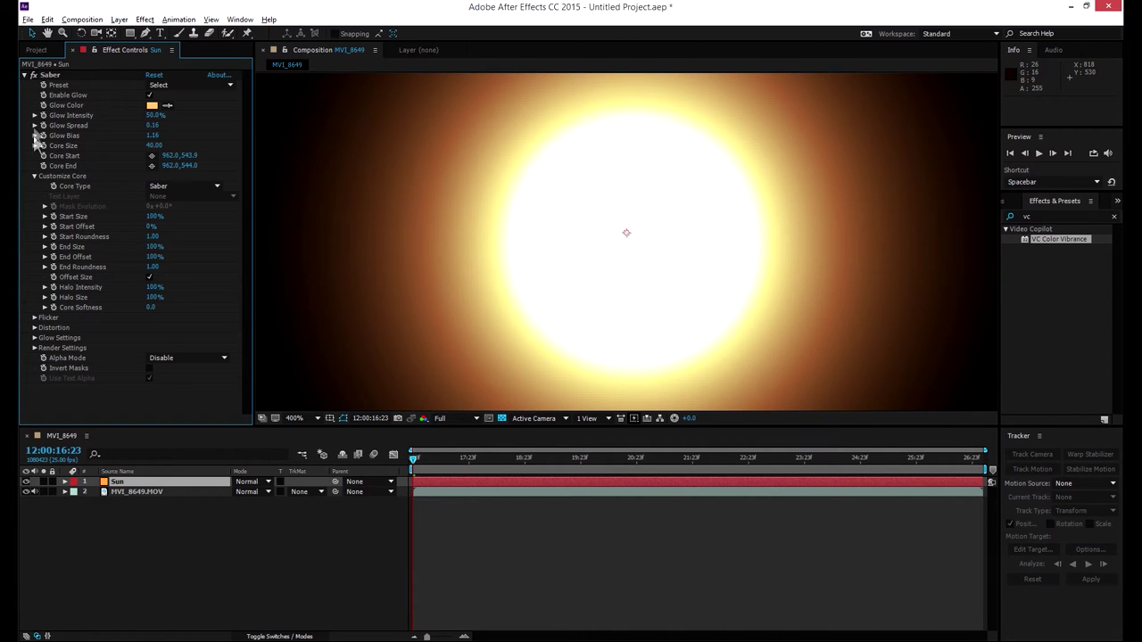
pyautogui.press(',')
pyautogui.press(',')
pyautogui.press(',')
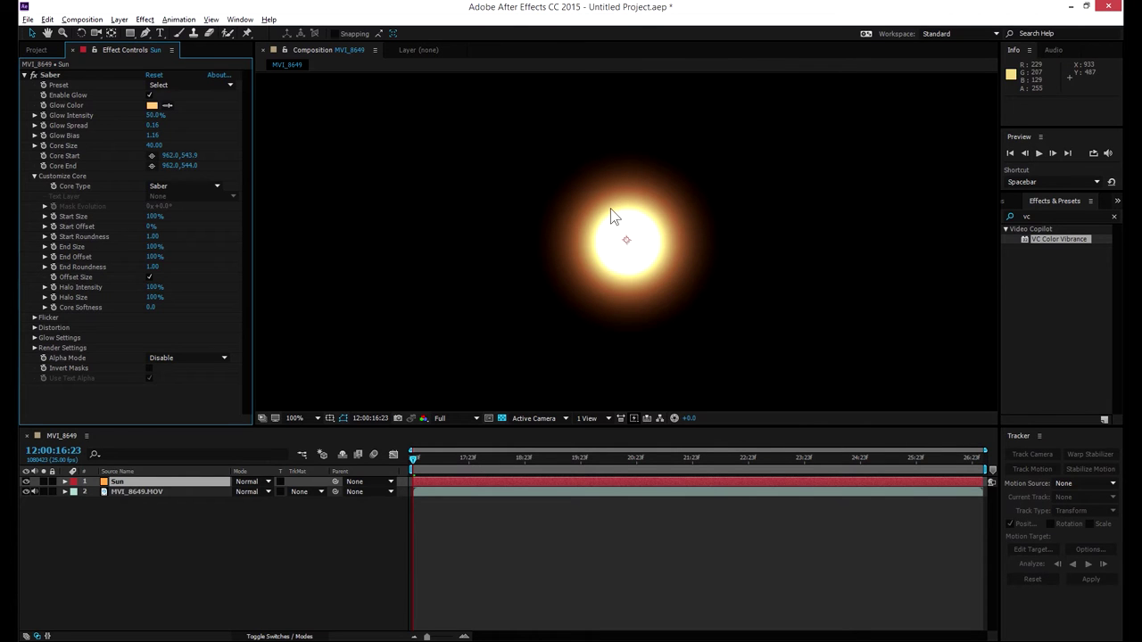
pyautogui.press(',')
pyautogui.press('.')
pyautogui.press(',')
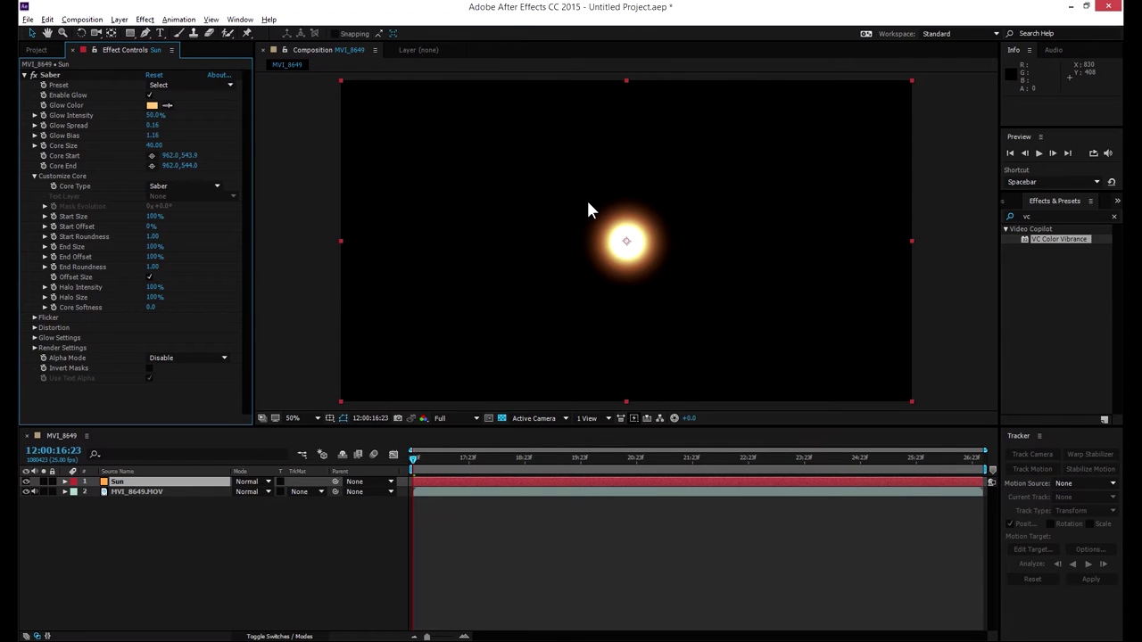
pyautogui.press(',')
pyautogui.press('.')
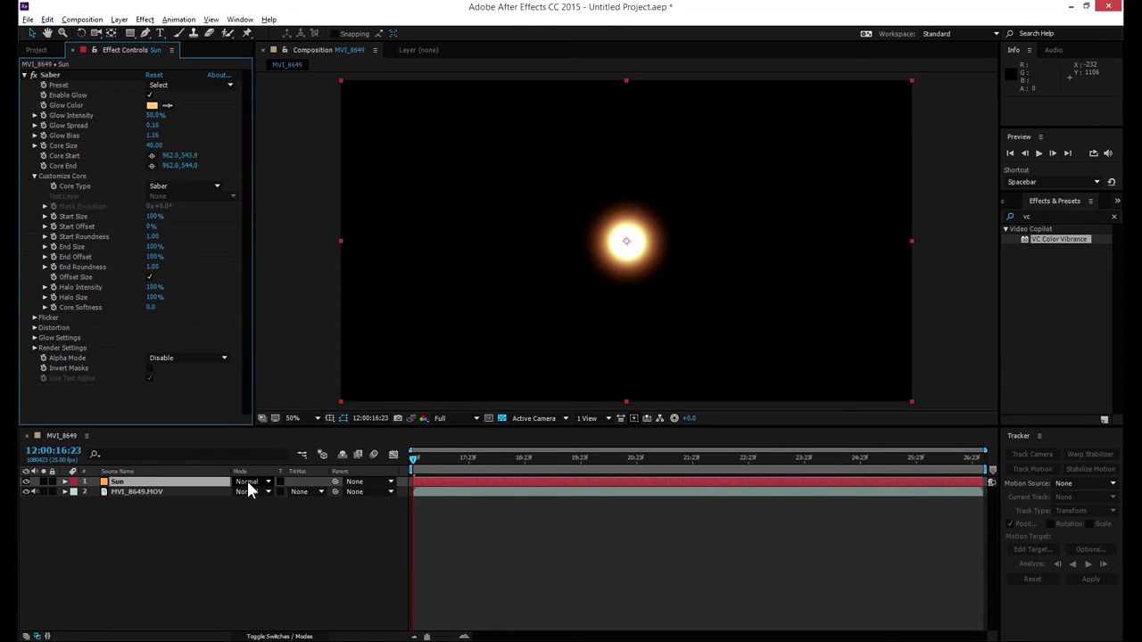
# Set the Sun layer's blending mode to Screen so the footage shows behind the glow.
pyautogui.click(247, 483)
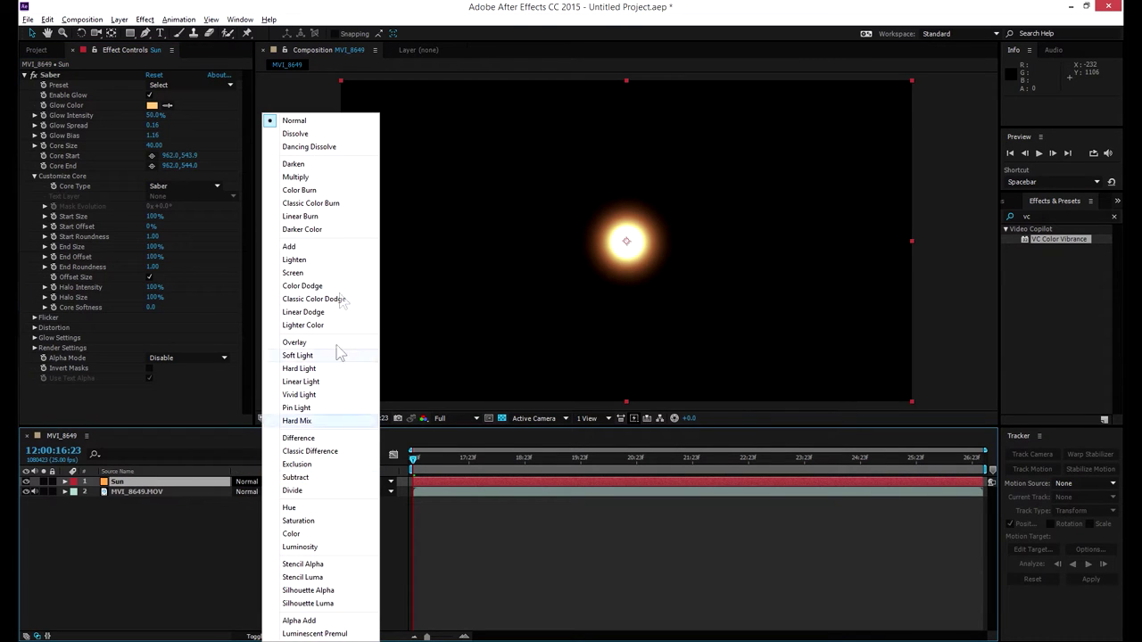
pyautogui.click(308, 269)
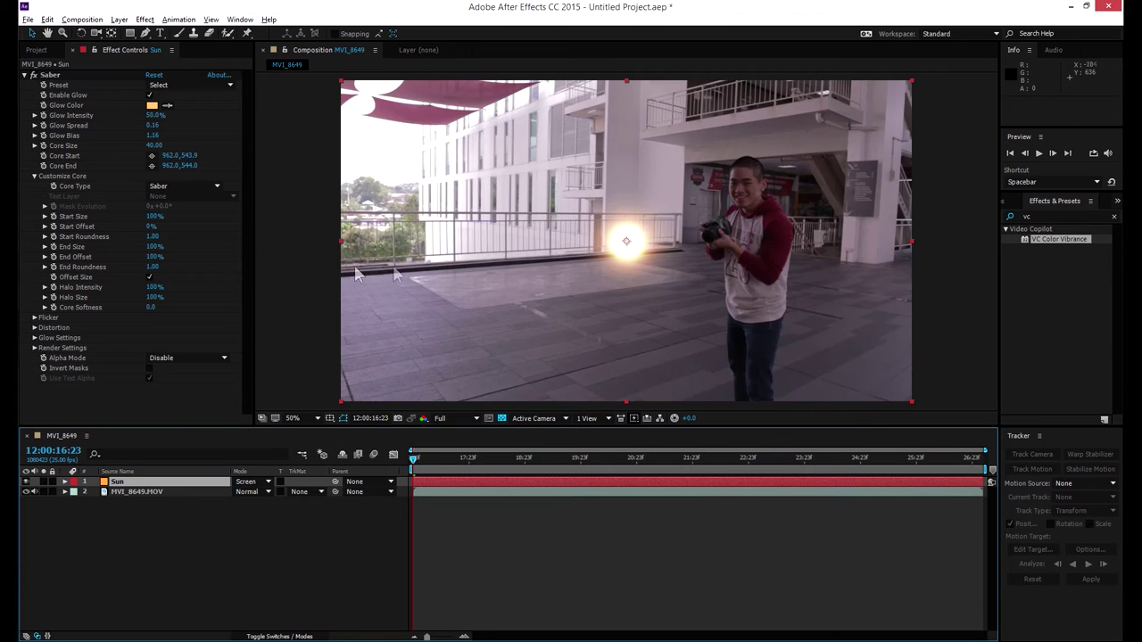
pyautogui.scroll(-2, 547, 251)
# Set the work area from 12:00:24:01 to 12:00:26:06 and trim the composition to it.
pyautogui.click(526, 457)
pyautogui.moveTo(541, 460); pyautogui.dragTo(810, 455)
pyautogui.press('b')
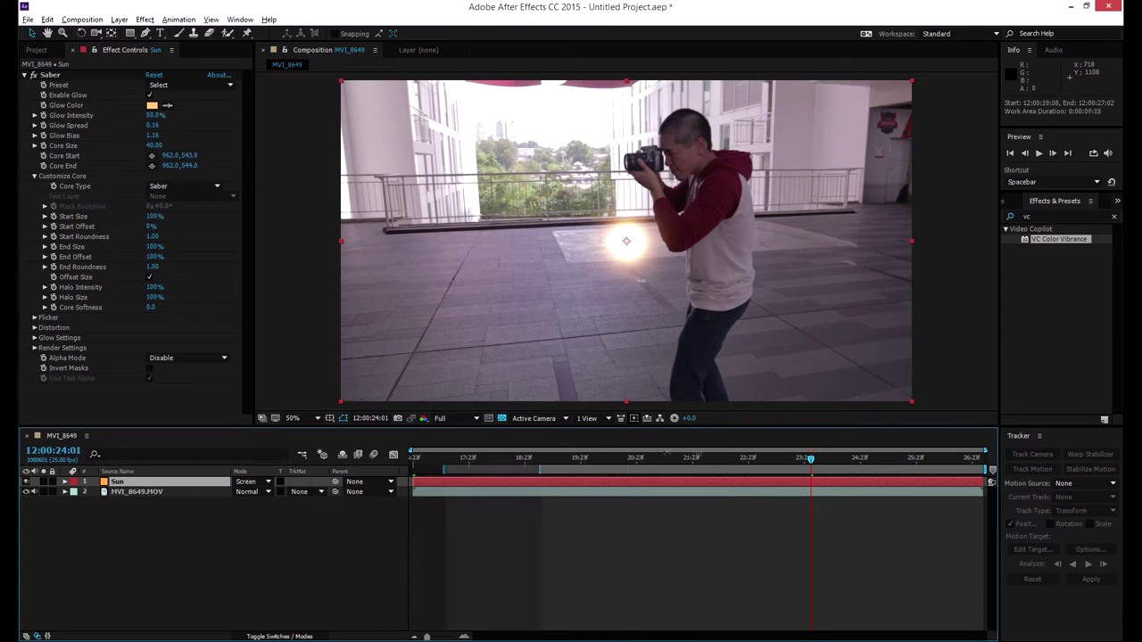
pyautogui.moveTo(850, 462); pyautogui.dragTo(937, 469)
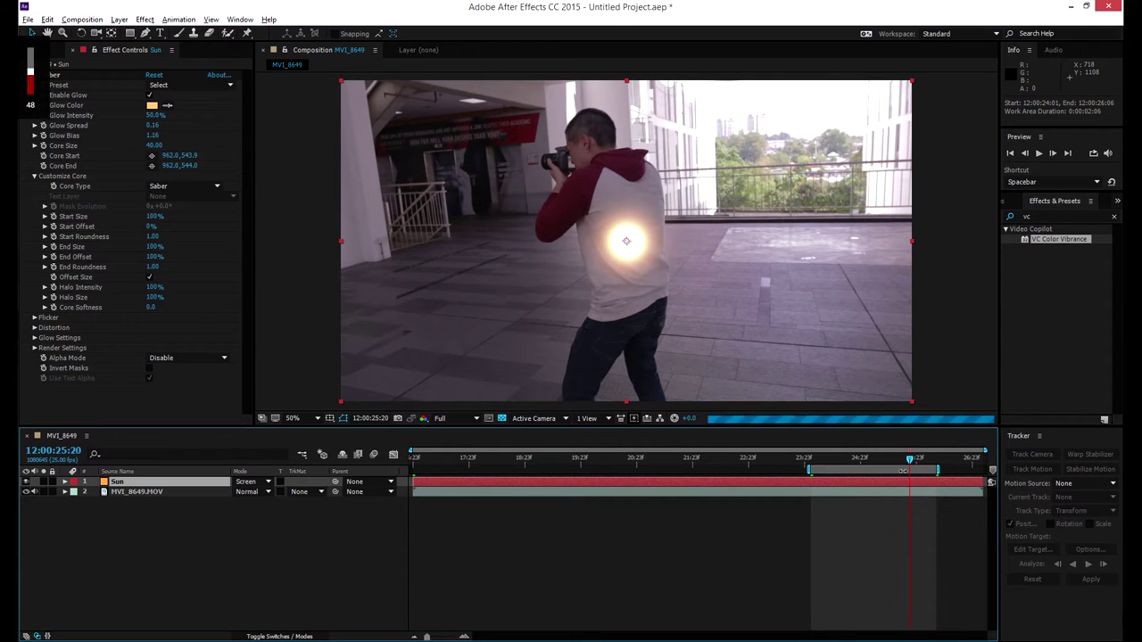
pyautogui.rightClick(900, 471)
pyautogui.click(954, 502)
pyautogui.moveTo(475, 462); pyautogui.dragTo(413, 462)
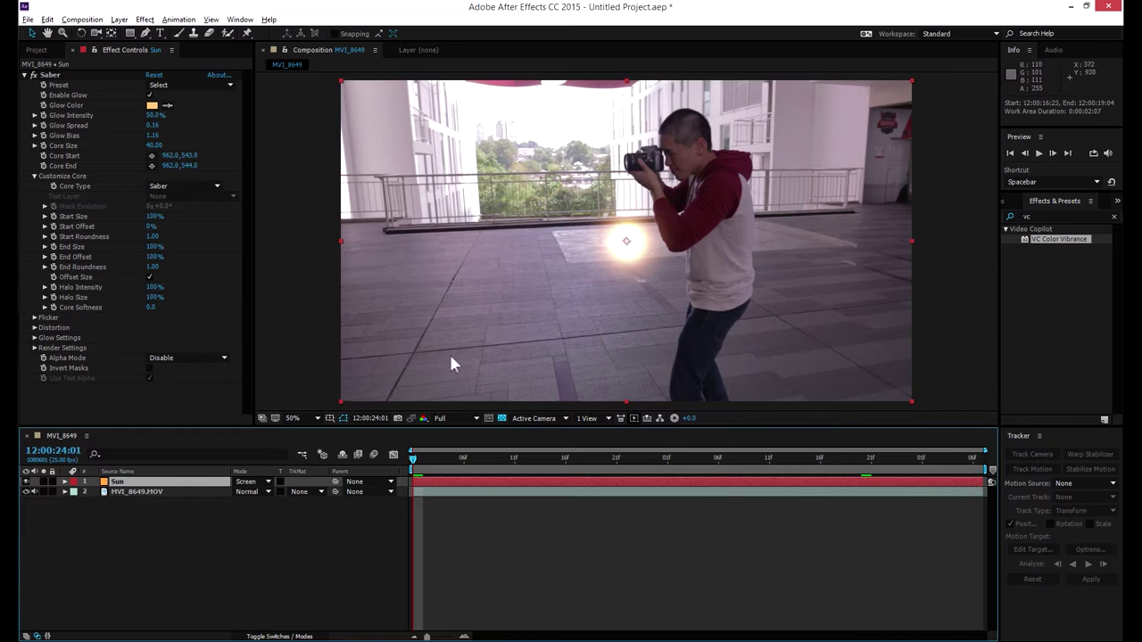
# Start motion tracking on MVI_8649.MOV, place Track Point 1 on the window edge of the building beside the trees, and enlarge its search region.
pyautogui.click(198, 493)
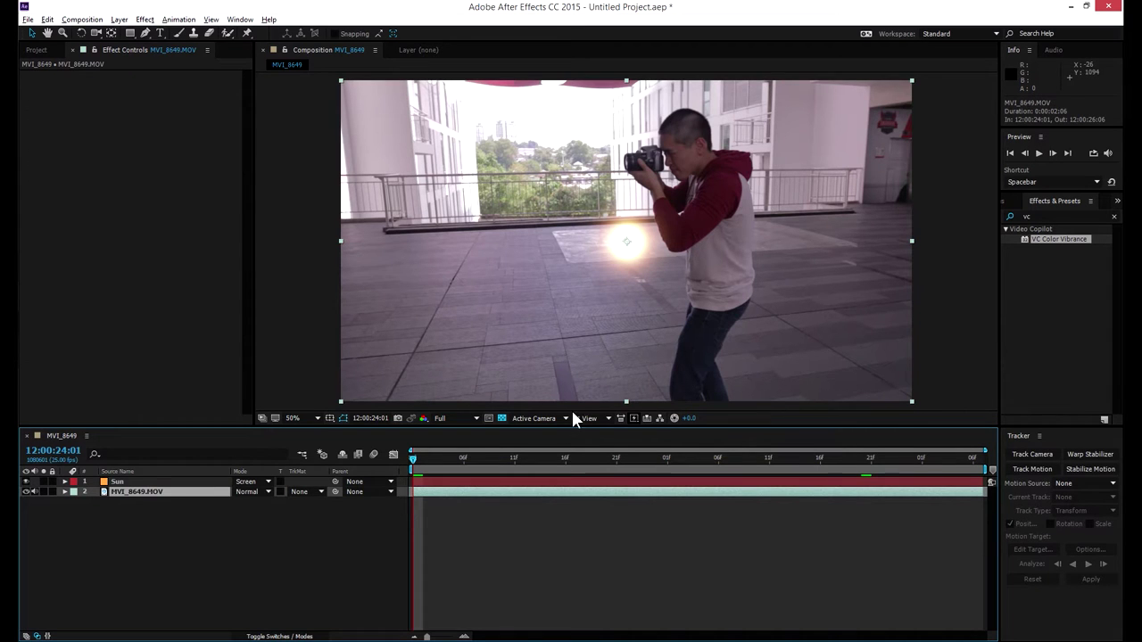
pyautogui.click(1030, 469)
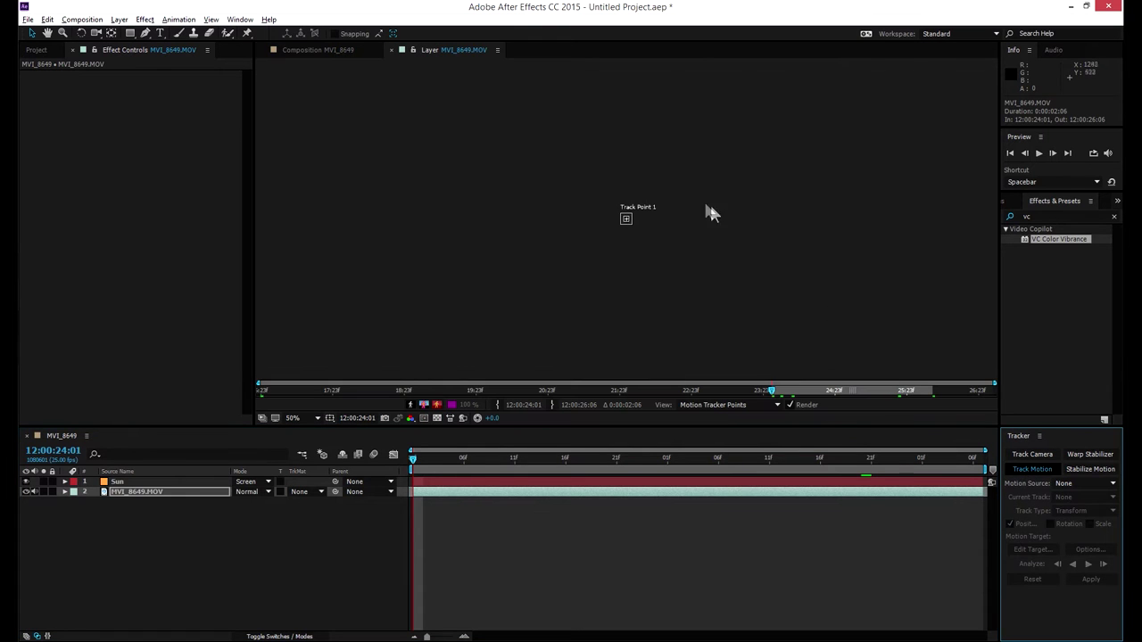
pyautogui.moveTo(614, 209); pyautogui.dragTo(620, 212)
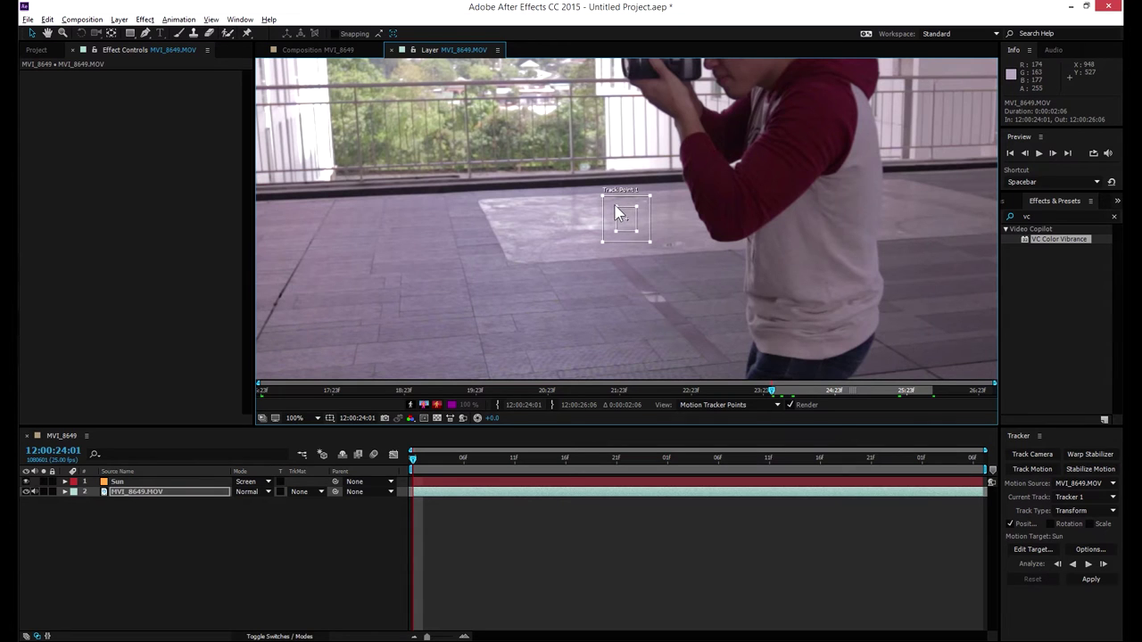
pyautogui.scroll(-2, 618, 227)
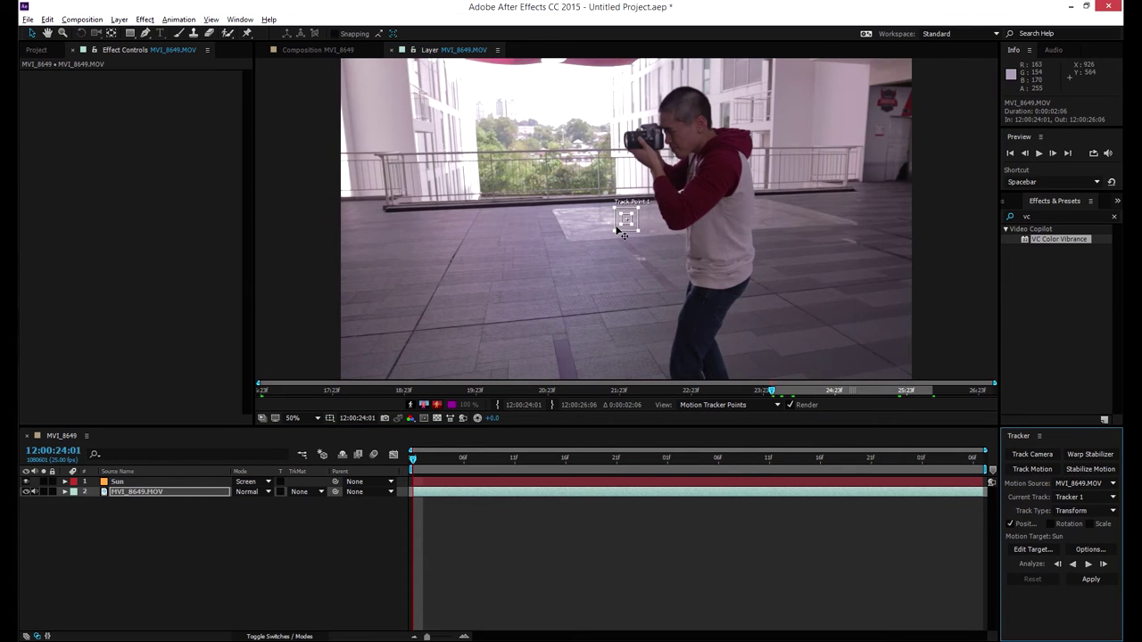
pyautogui.moveTo(620, 231); pyautogui.dragTo(453, 128)
pyautogui.scroll(3, 457, 130)
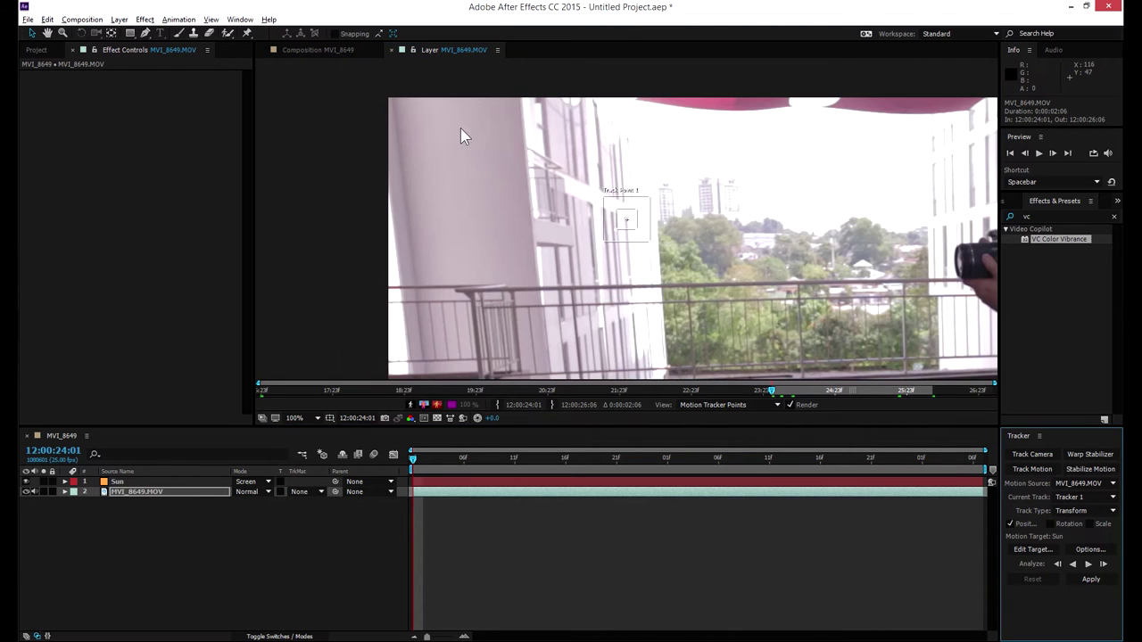
pyautogui.scroll(2, 588, 181)
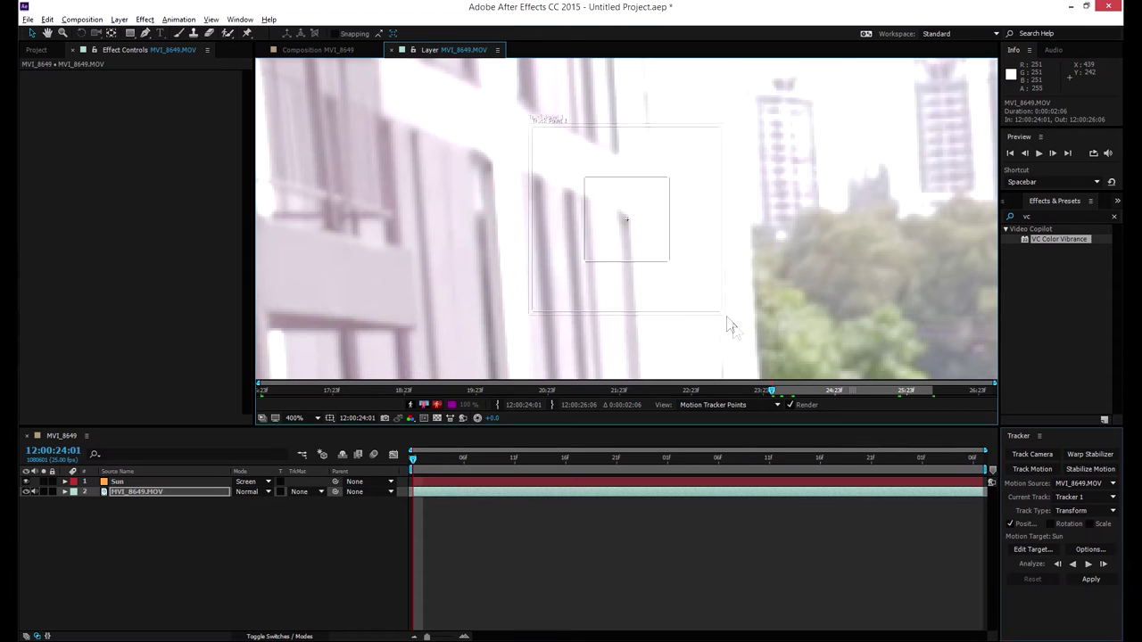
pyautogui.scroll(-8, 761, 331)
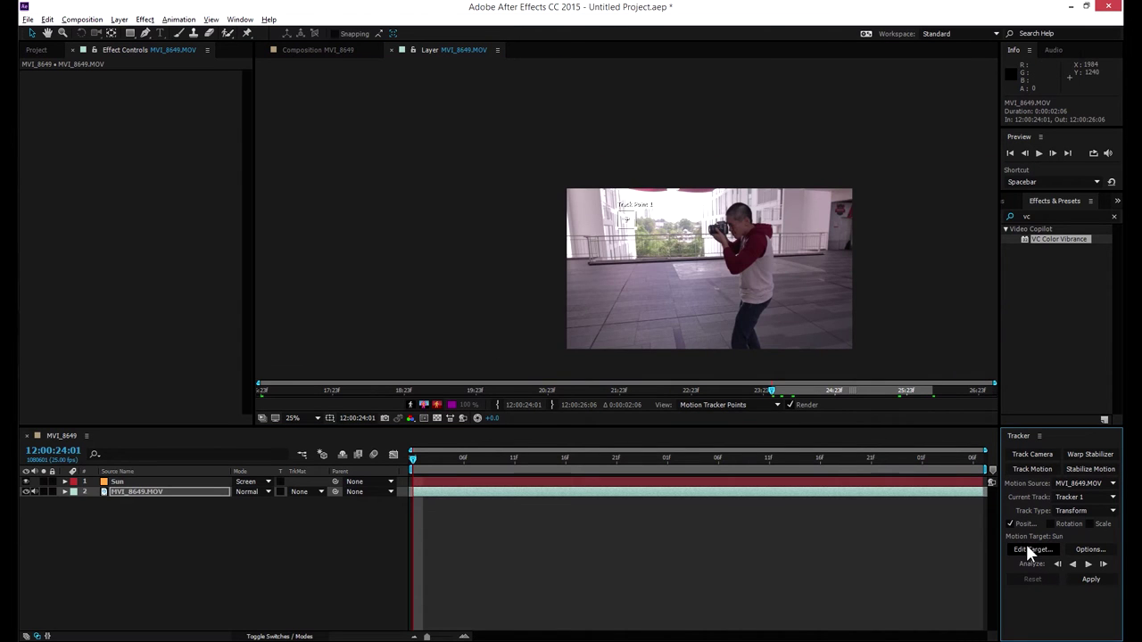
# Analyze Track Point 1 forward through MVI_8649.MOV, stopping at 12:00:25:05 where the camera reaches the tracked window edge.
pyautogui.click(1091, 579)
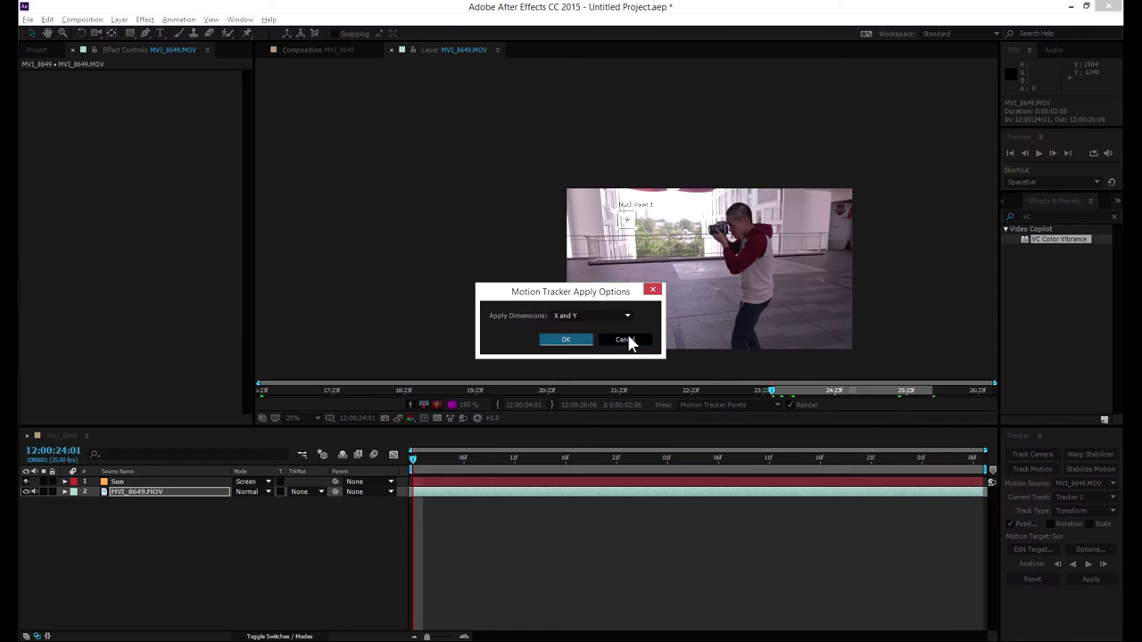
pyautogui.click(626, 340)
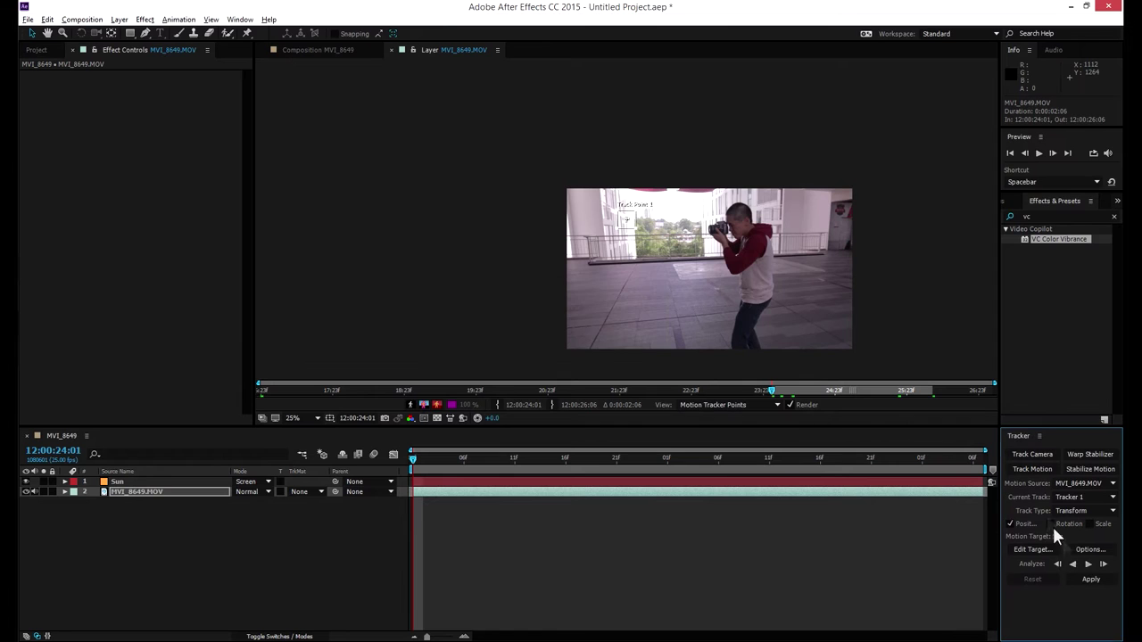
pyautogui.click(1088, 564)
pyautogui.press('.')
pyautogui.press('.')
pyautogui.press('.')
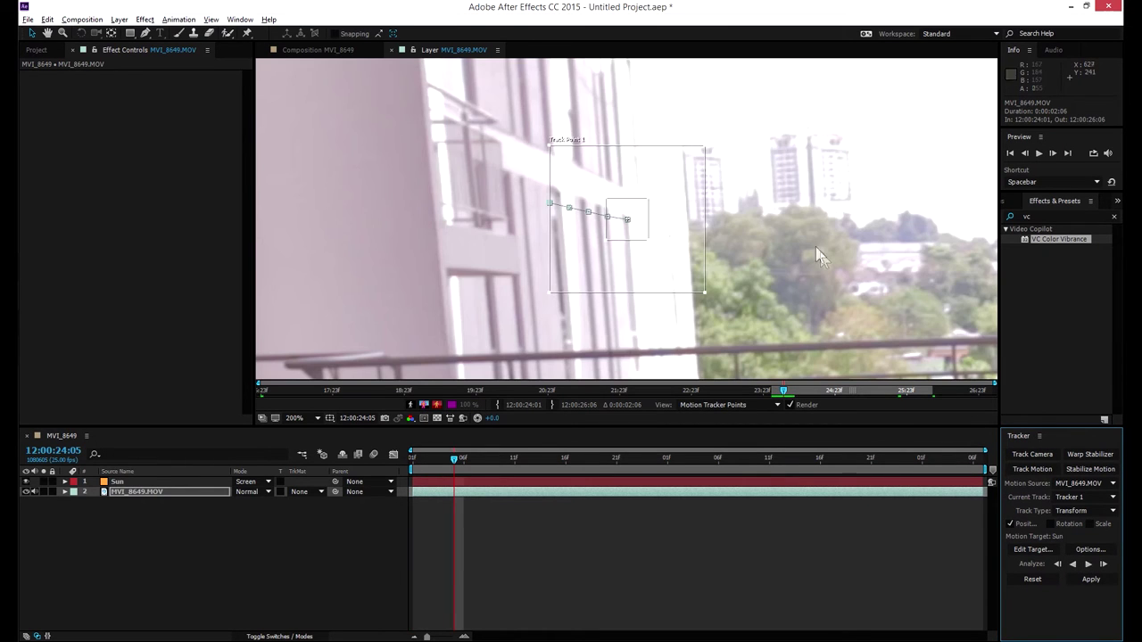
pyautogui.click(1088, 564)
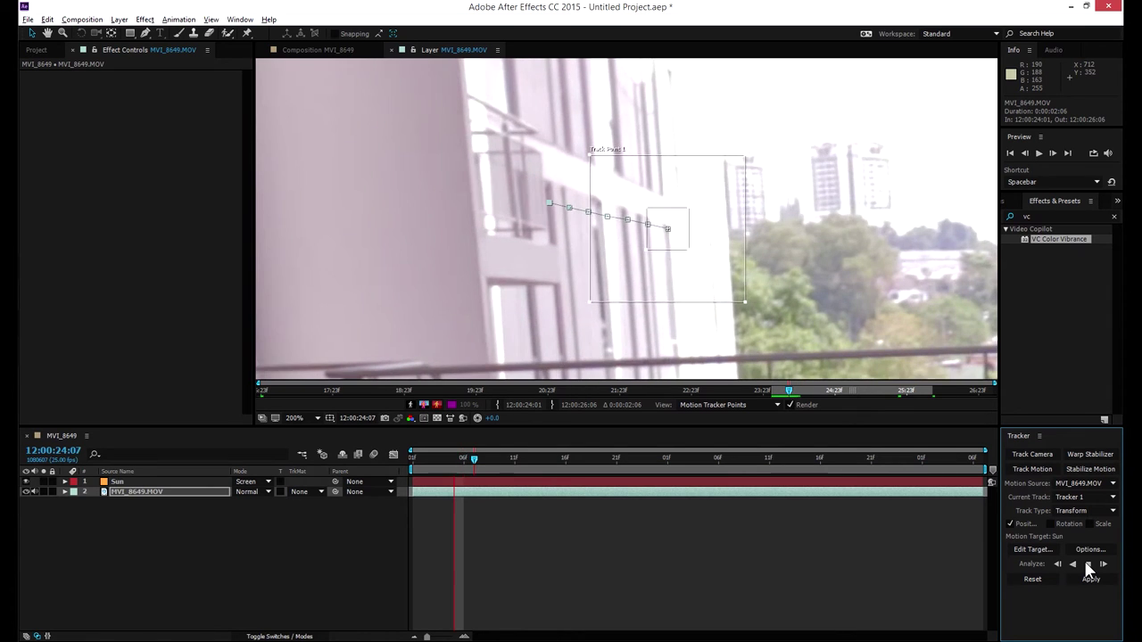
pyautogui.click(1088, 565)
pyautogui.press(',')
pyautogui.press(',')
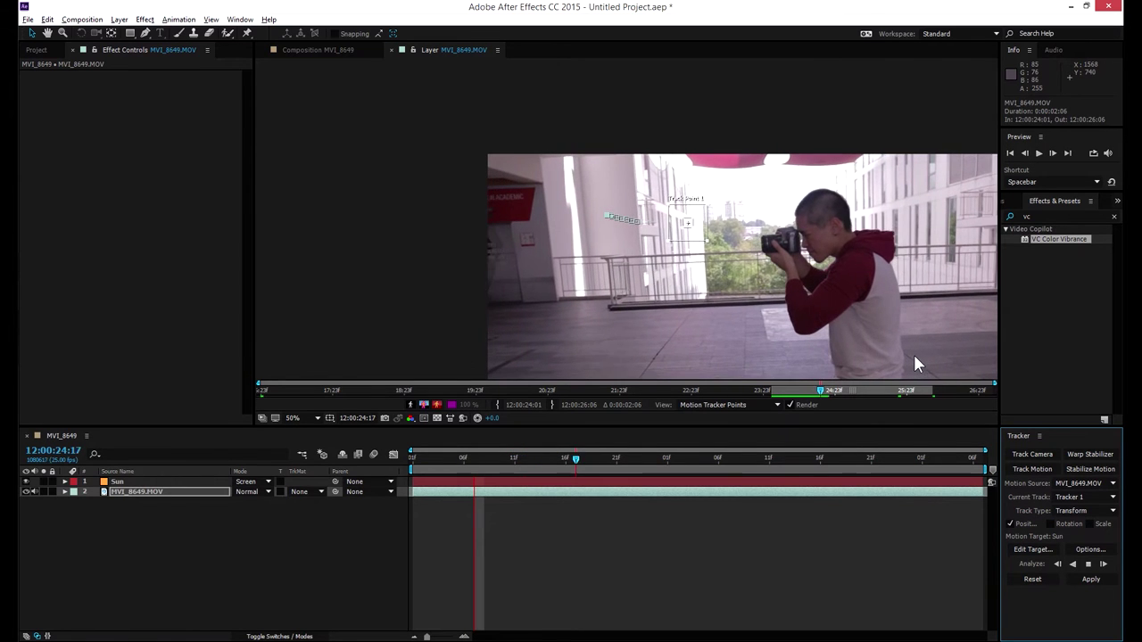
pyautogui.click(1090, 564)
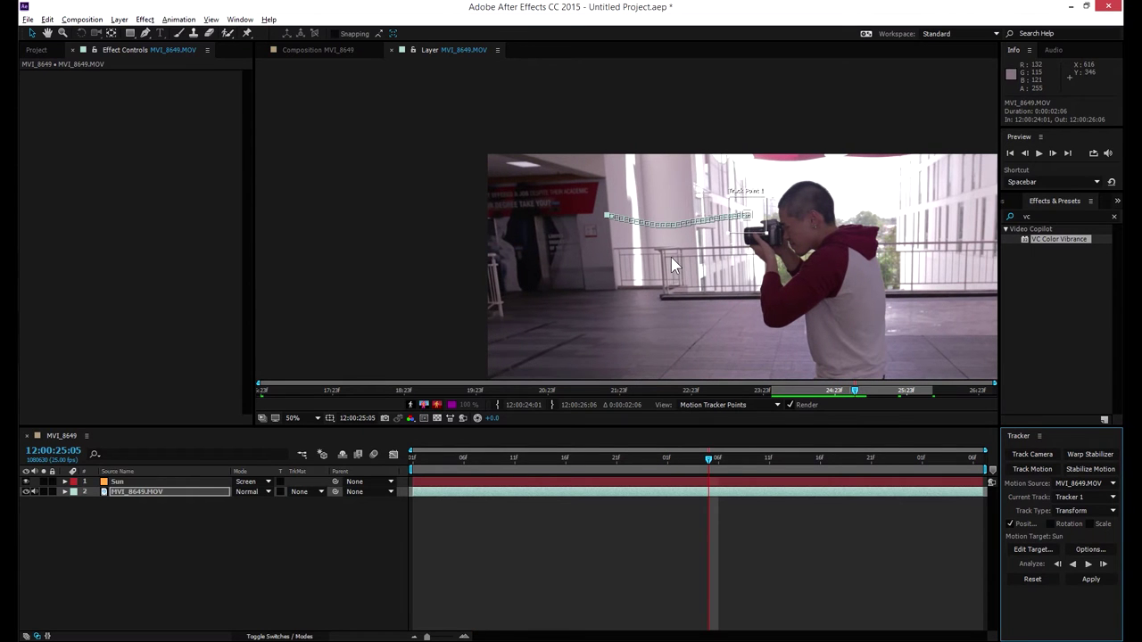
# Add a null object to the MVI_8649 composition.
pyautogui.rightClick(267, 510)
pyautogui.moveTo(295, 517)
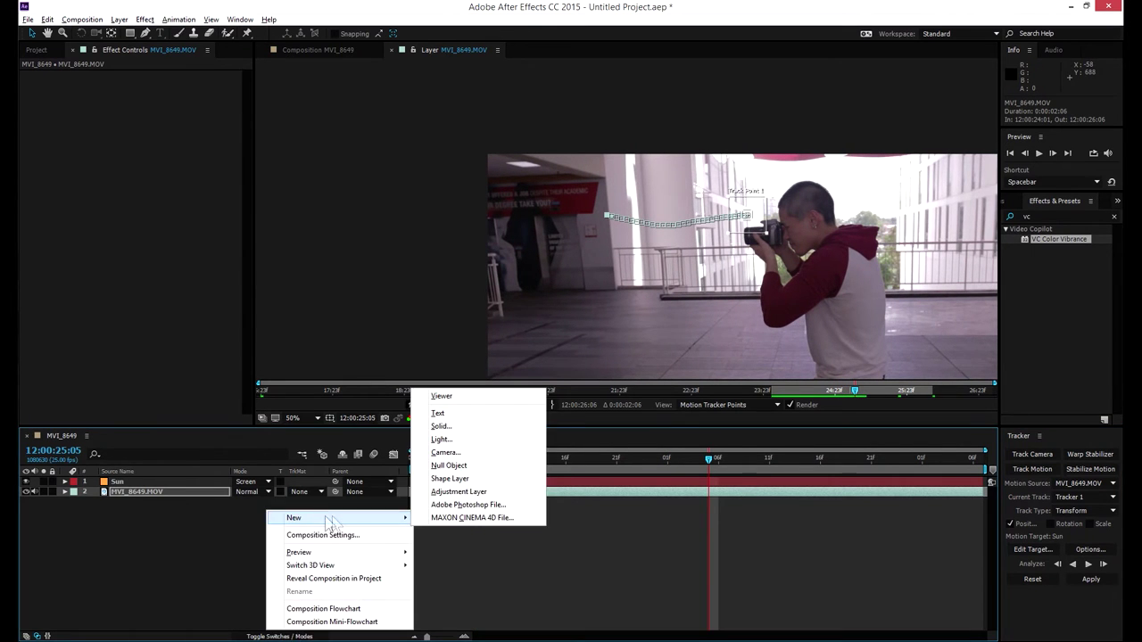
pyautogui.click(451, 466)
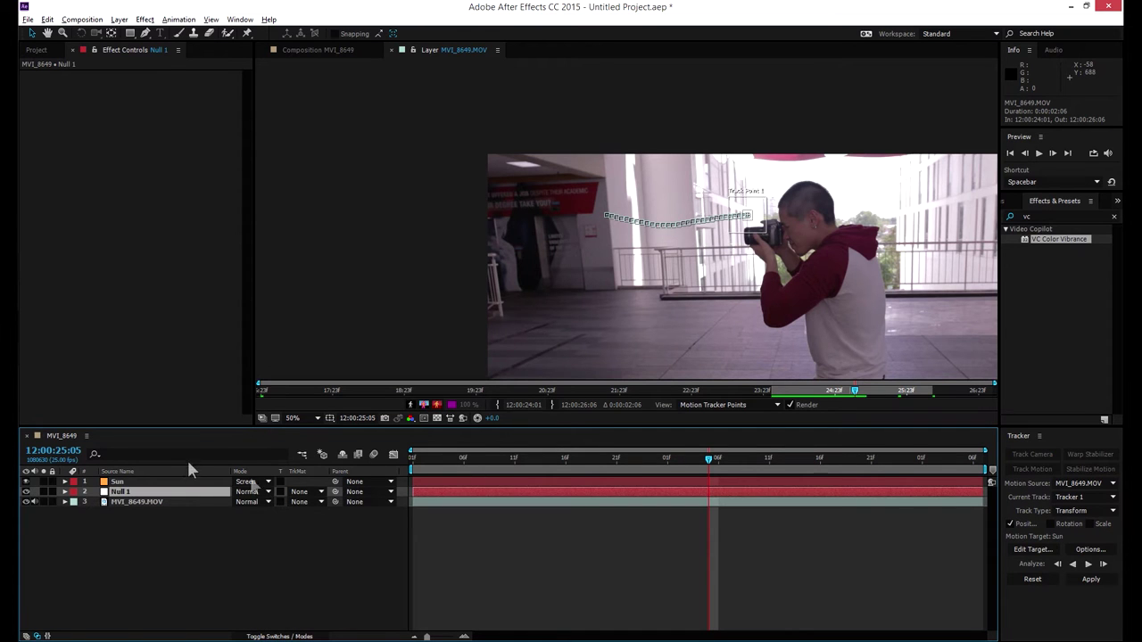
# Set the motion target to the Null 1 layer and apply the tracking data in X and Y.
pyautogui.click(1035, 550)
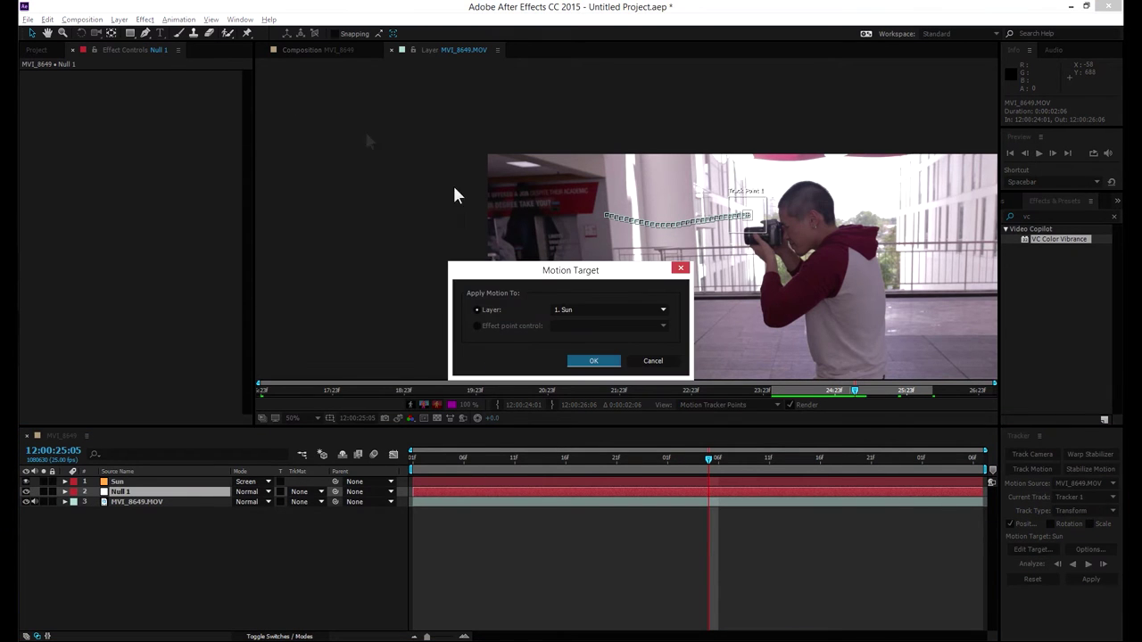
pyautogui.click(598, 309)
pyautogui.click(601, 343)
pyautogui.click(593, 360)
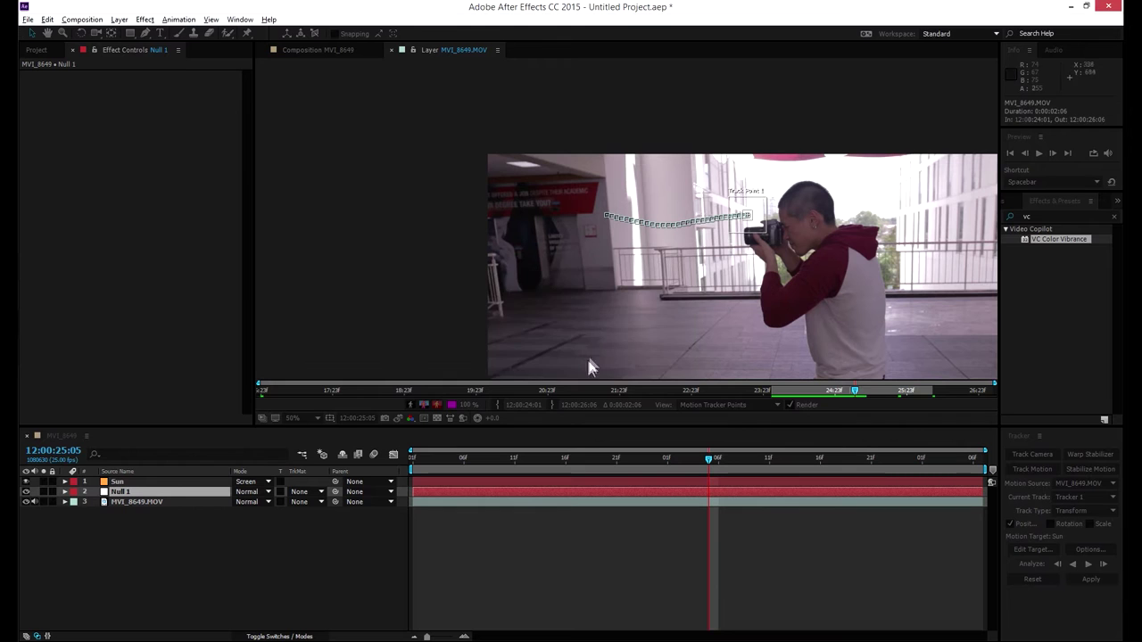
pyautogui.click(1100, 579)
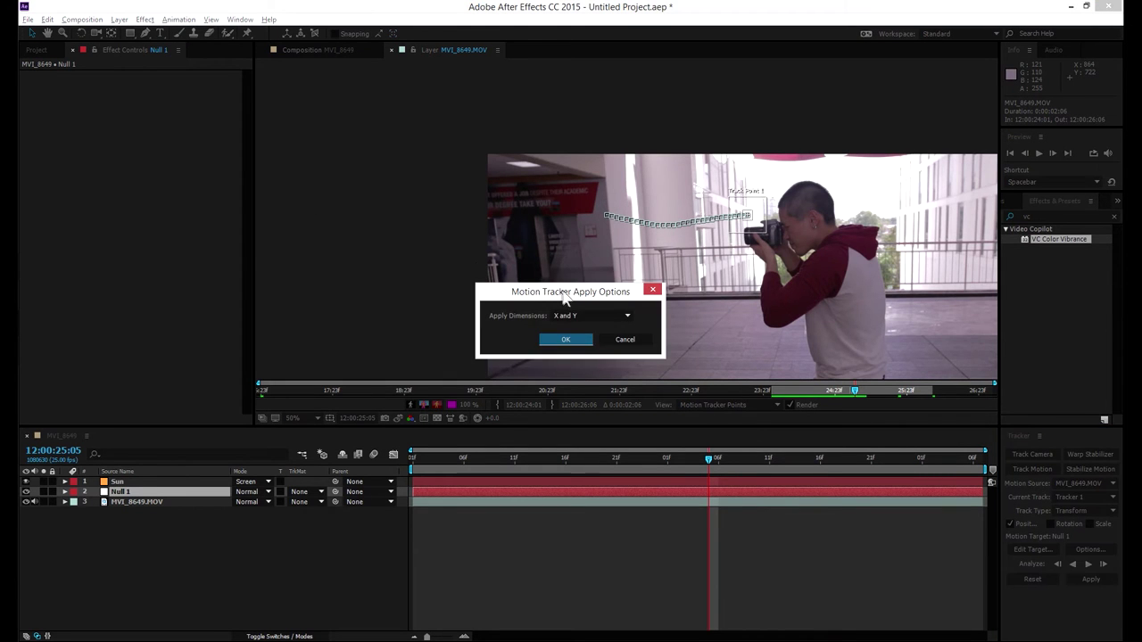
pyautogui.press('Return')
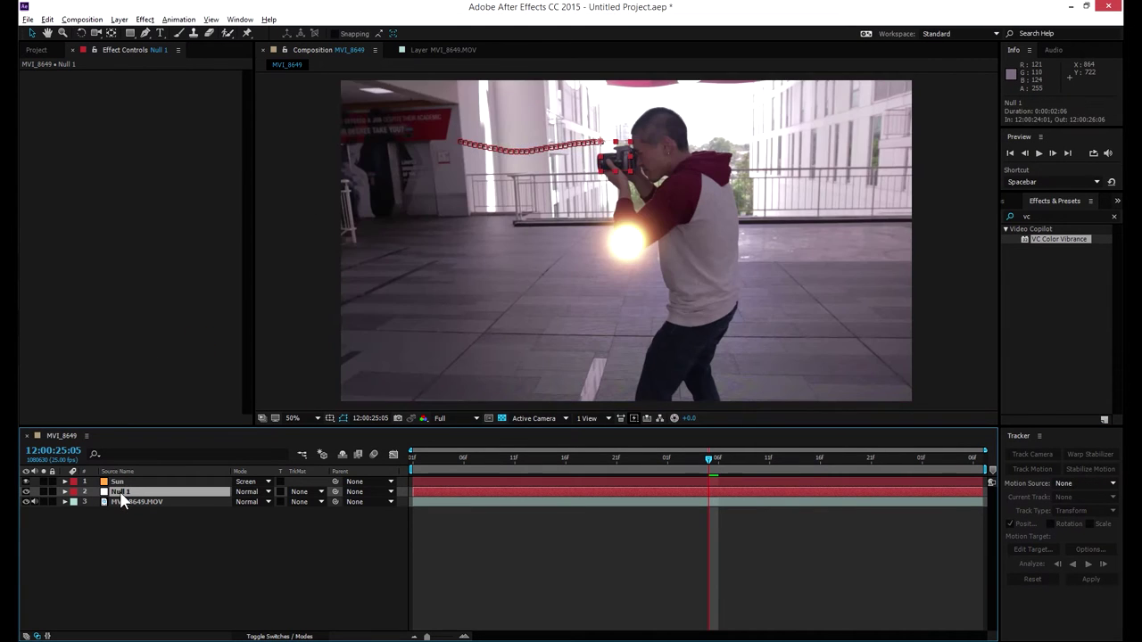
pyautogui.press('Return')
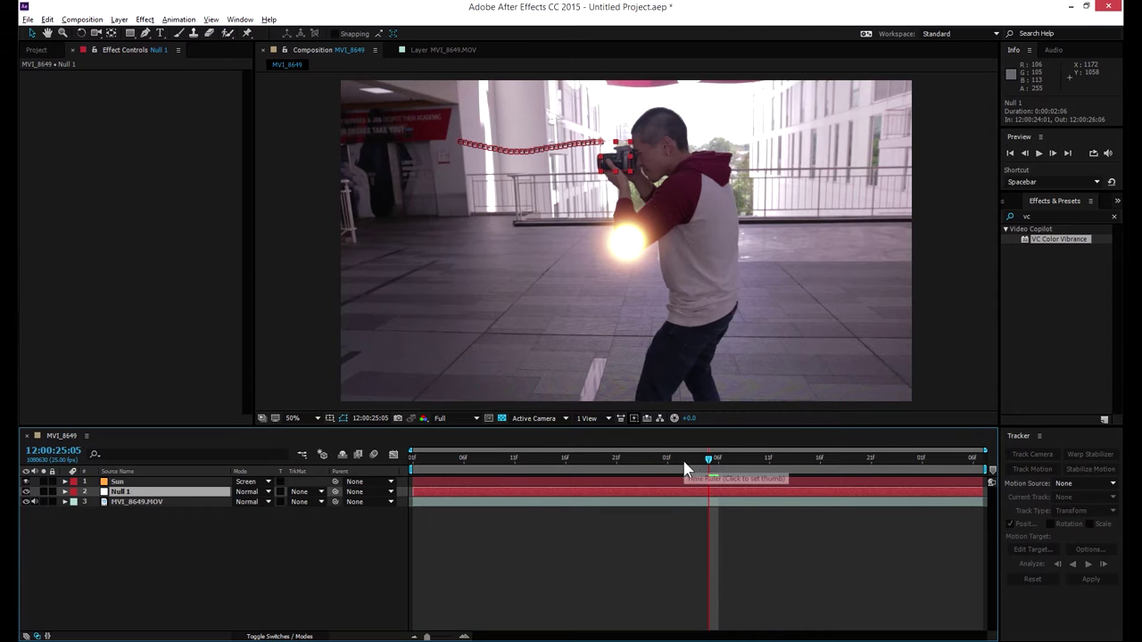
# Start a second motion track on MVI_8649.MOV and move its track point to a window of the building behind the man's back.
pyautogui.click(141, 503)
pyautogui.click(1031, 468)
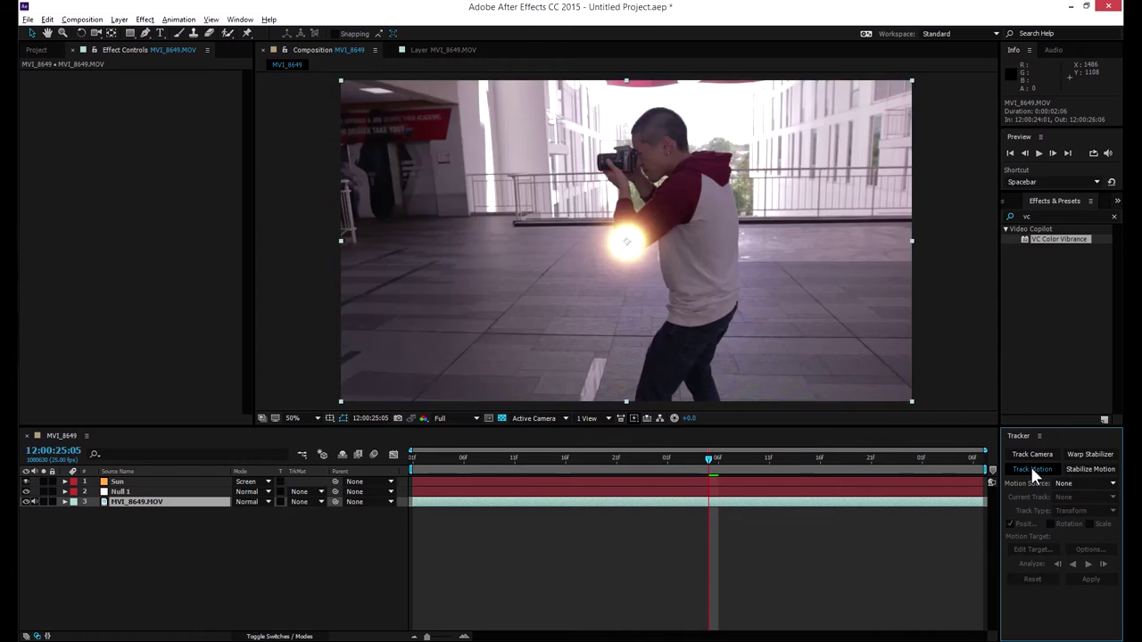
pyautogui.scroll(3, 678, 240)
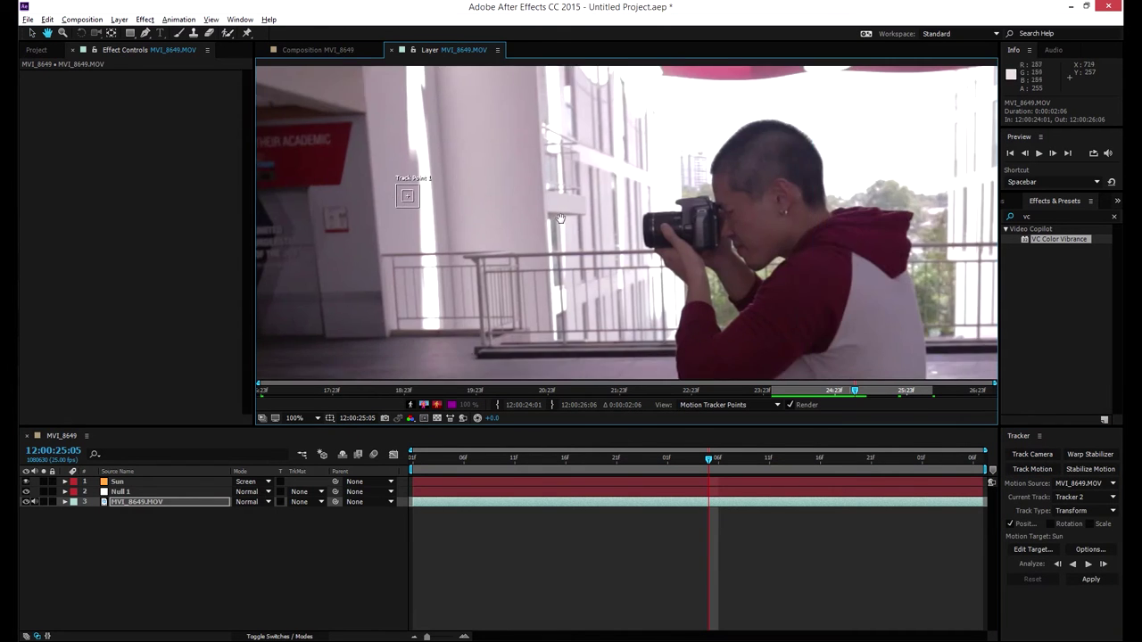
pyautogui.scroll(-3, 686, 250)
pyautogui.moveTo(687, 250); pyautogui.dragTo(569, 262)
pyautogui.scroll(2, 449, 222)
pyautogui.scroll(-2, 412, 229)
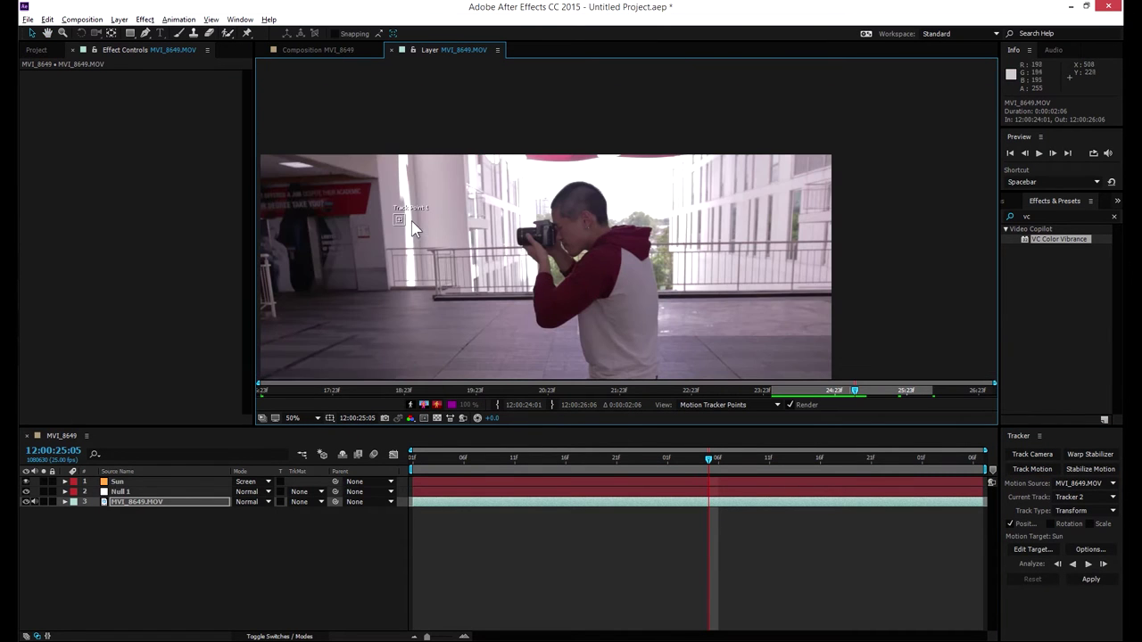
pyautogui.moveTo(406, 228); pyautogui.dragTo(401, 223)
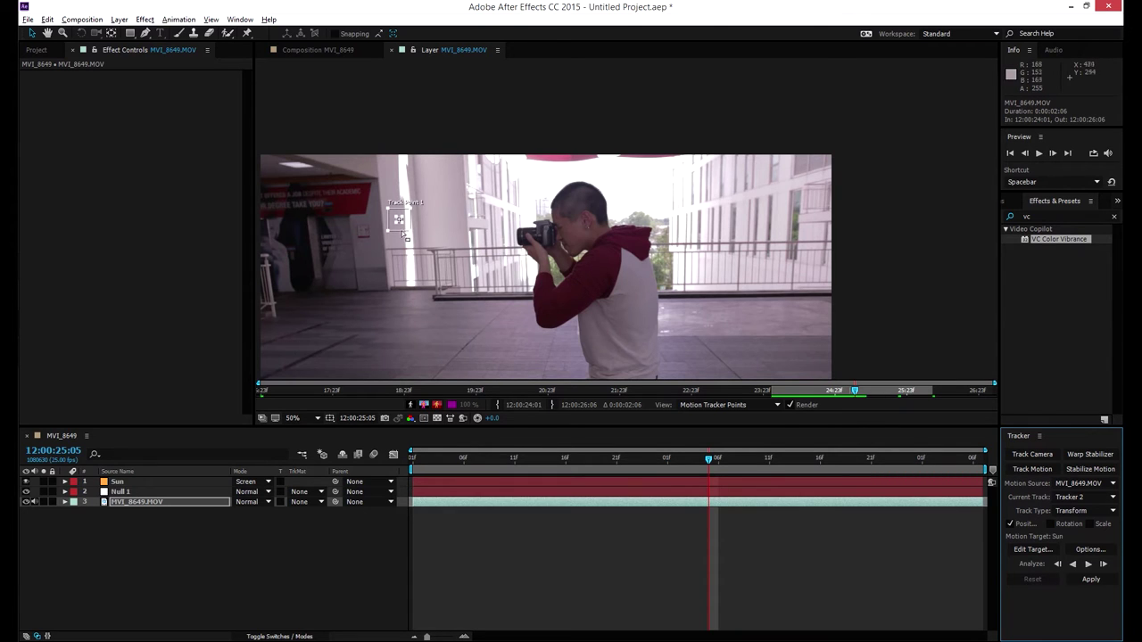
pyautogui.moveTo(409, 229); pyautogui.dragTo(706, 227)
pyautogui.scroll(4, 696, 213)
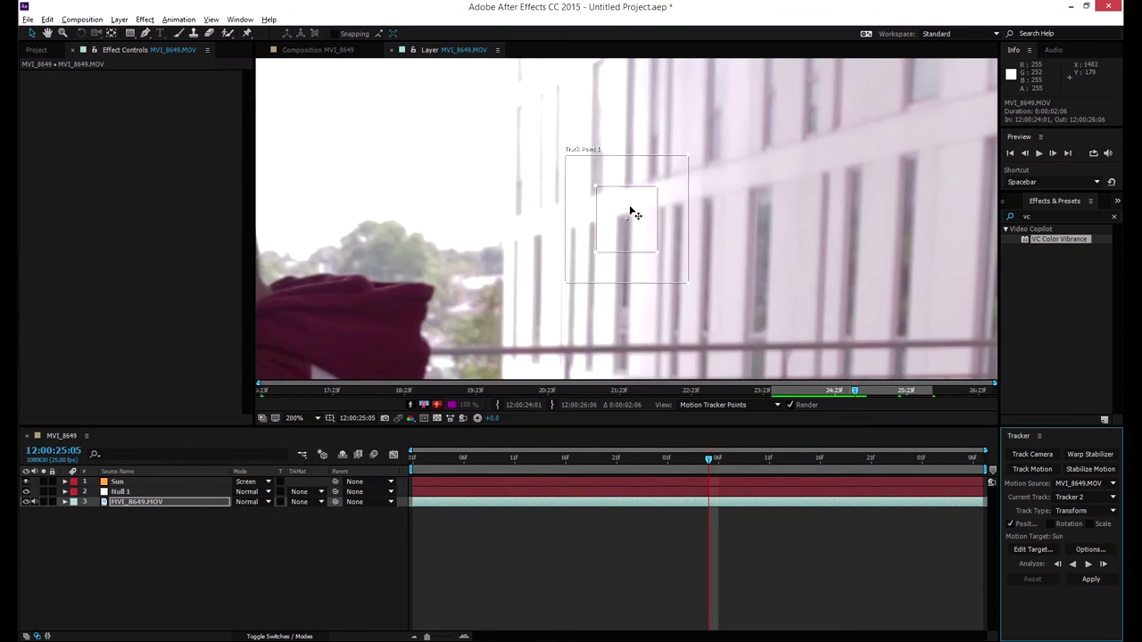
# Enlarge the feature and search regions of the second track point around the top edge of the dark window.
pyautogui.moveTo(596, 187); pyautogui.dragTo(604, 193)
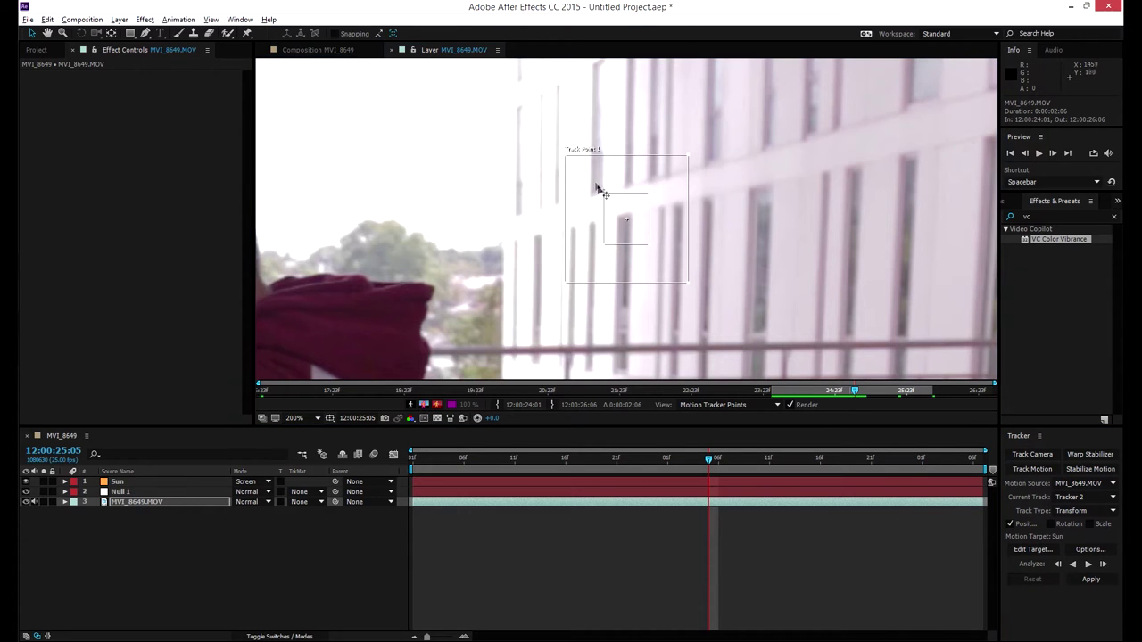
pyautogui.moveTo(560, 155); pyautogui.dragTo(544, 146)
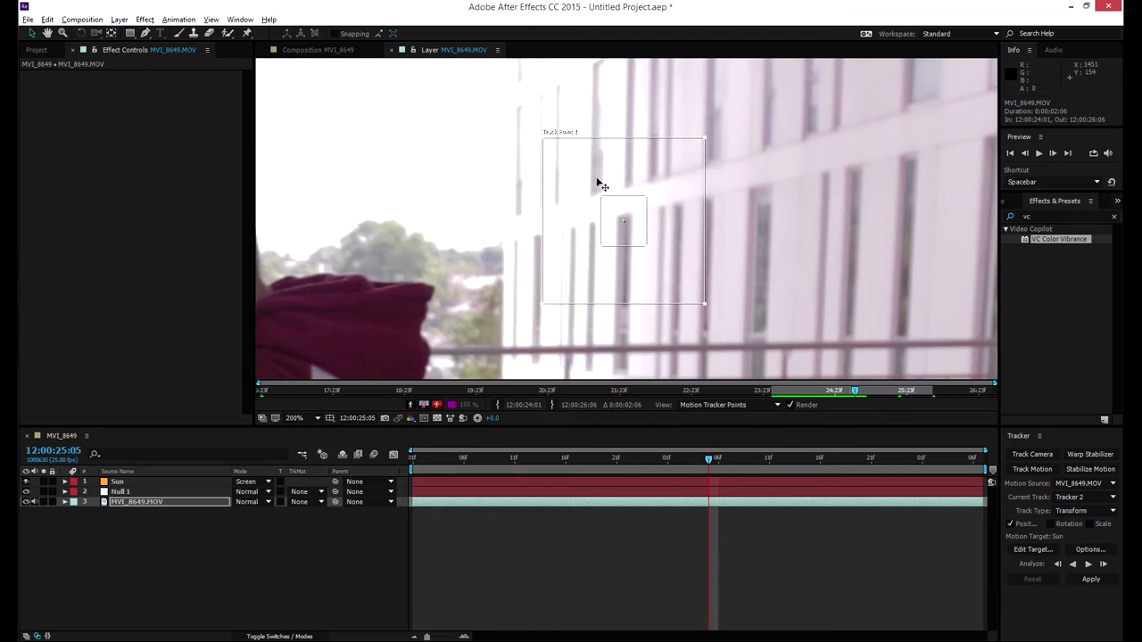
pyautogui.moveTo(601, 196); pyautogui.dragTo(587, 190)
pyautogui.press(',')
pyautogui.press(',')
pyautogui.press(',')
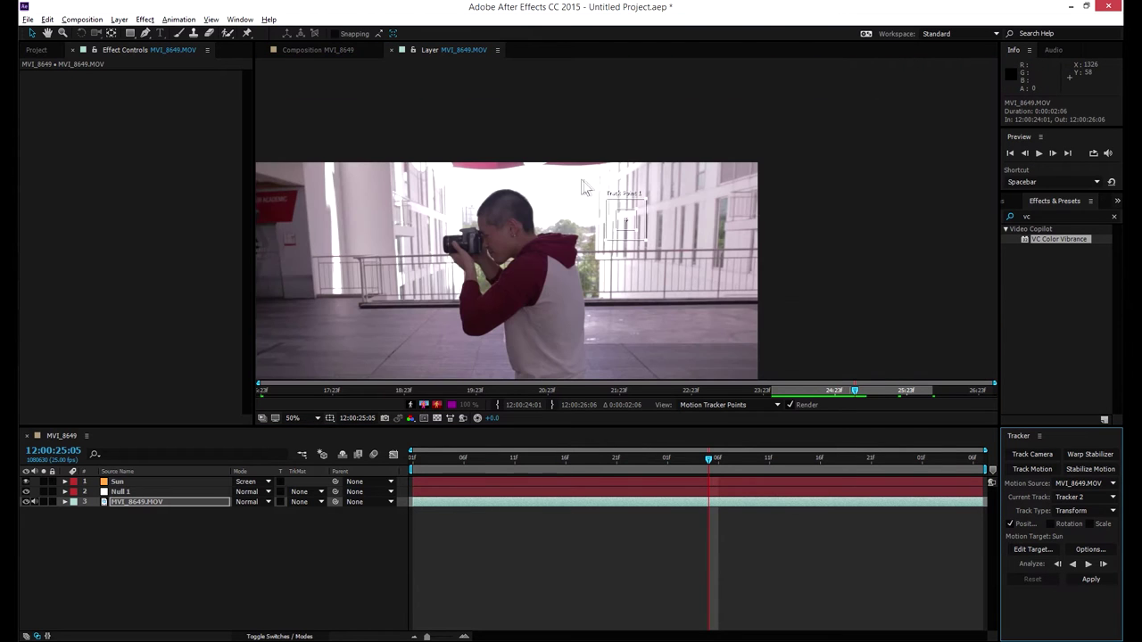
# Analyze the second track point forward from 12:00:25:05 to 12:00:25:19.
pyautogui.click(1088, 564)
pyautogui.press('.')
pyautogui.press('.')
pyautogui.press('.')
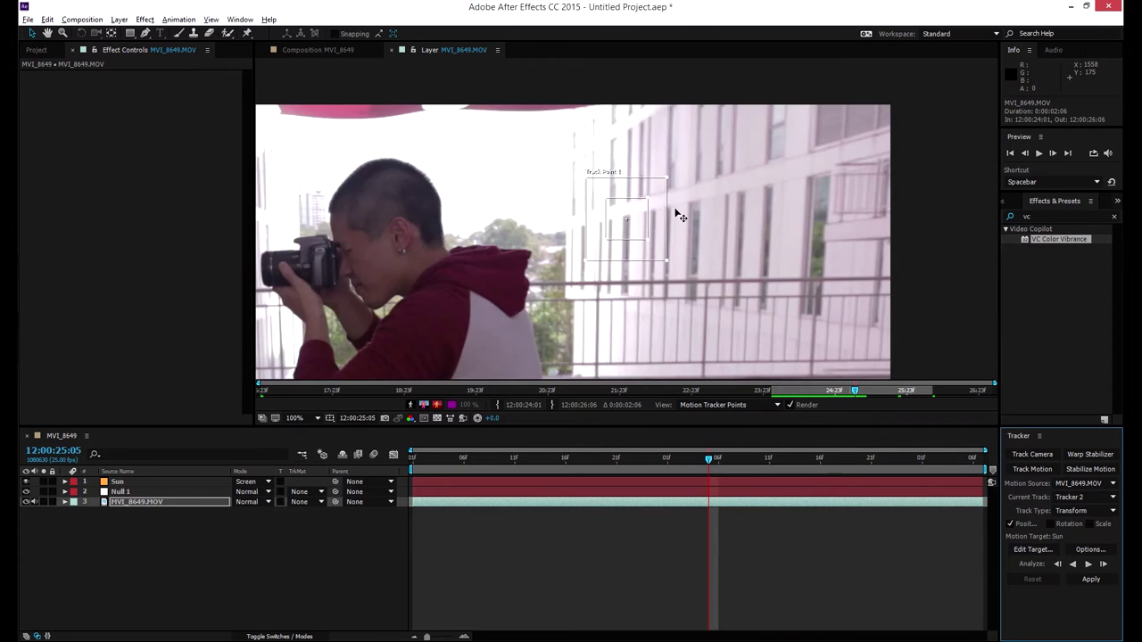
pyautogui.click(1087, 565)
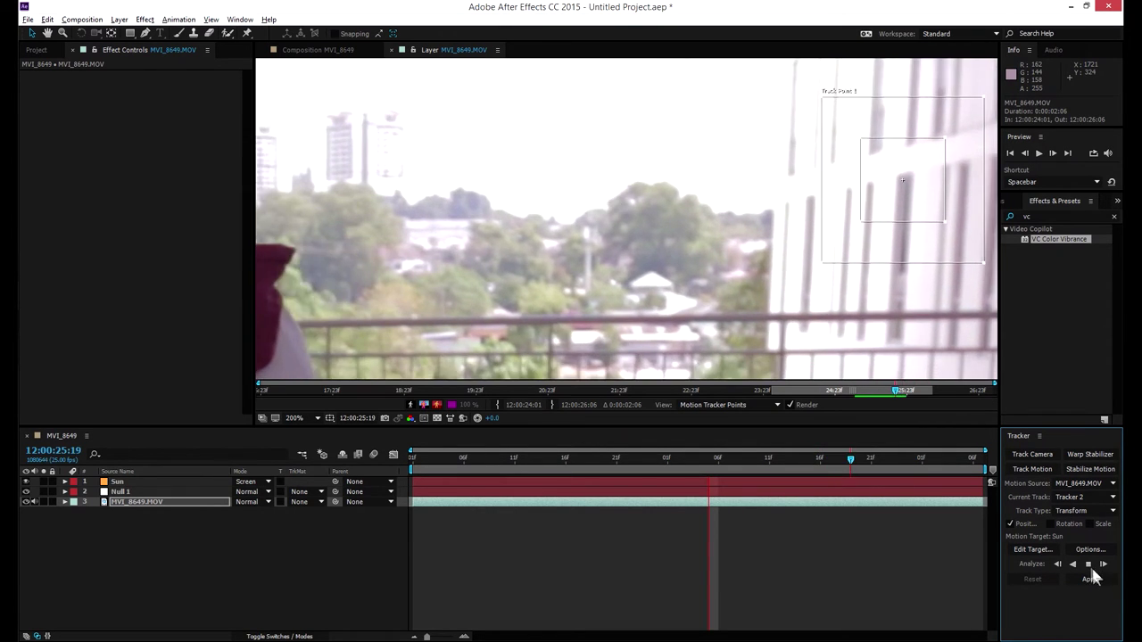
pyautogui.click(1087, 564)
pyautogui.scroll(-1, 733, 228)
pyautogui.scroll(-1, 747, 258)
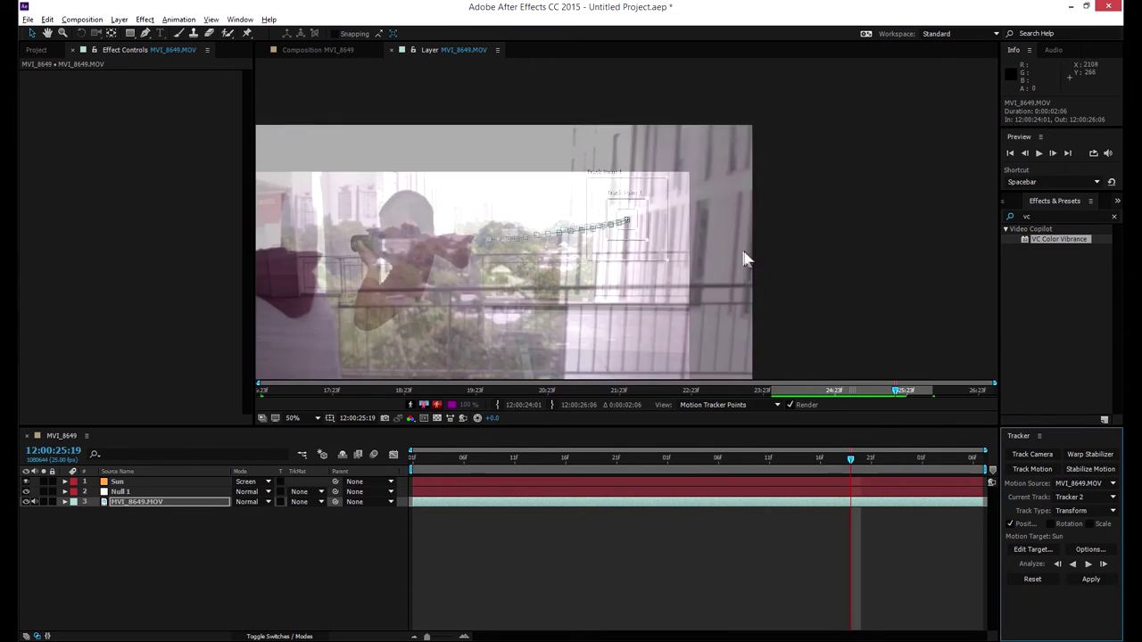
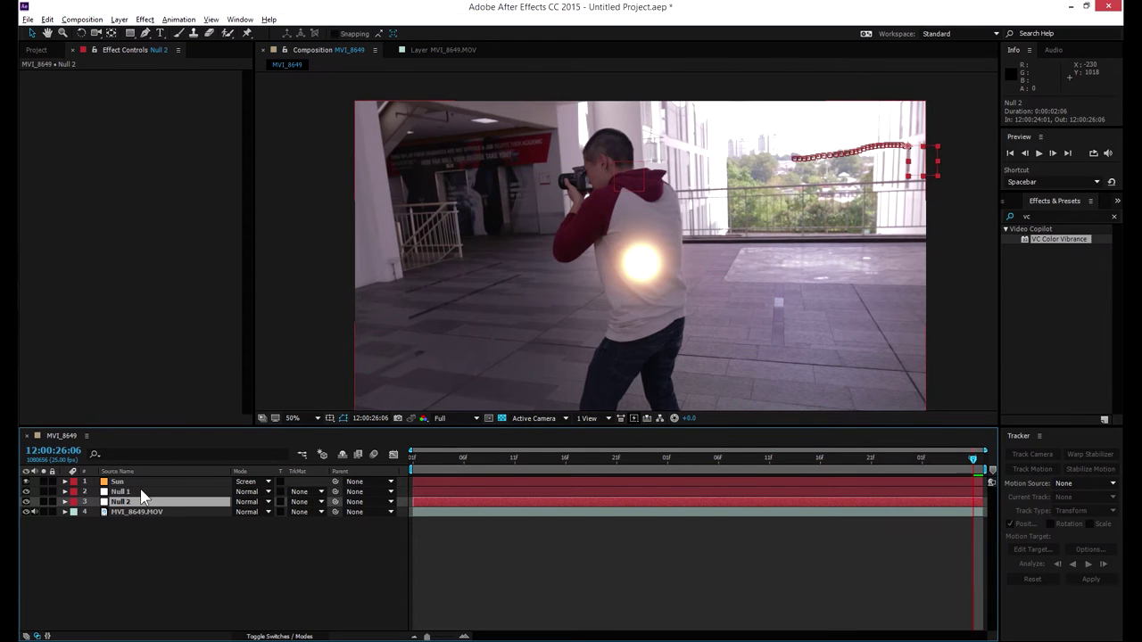
# Compare the motion paths of Null 1 and Null 2 over the footage.
pyautogui.click(141, 491)
pyautogui.click(141, 501)
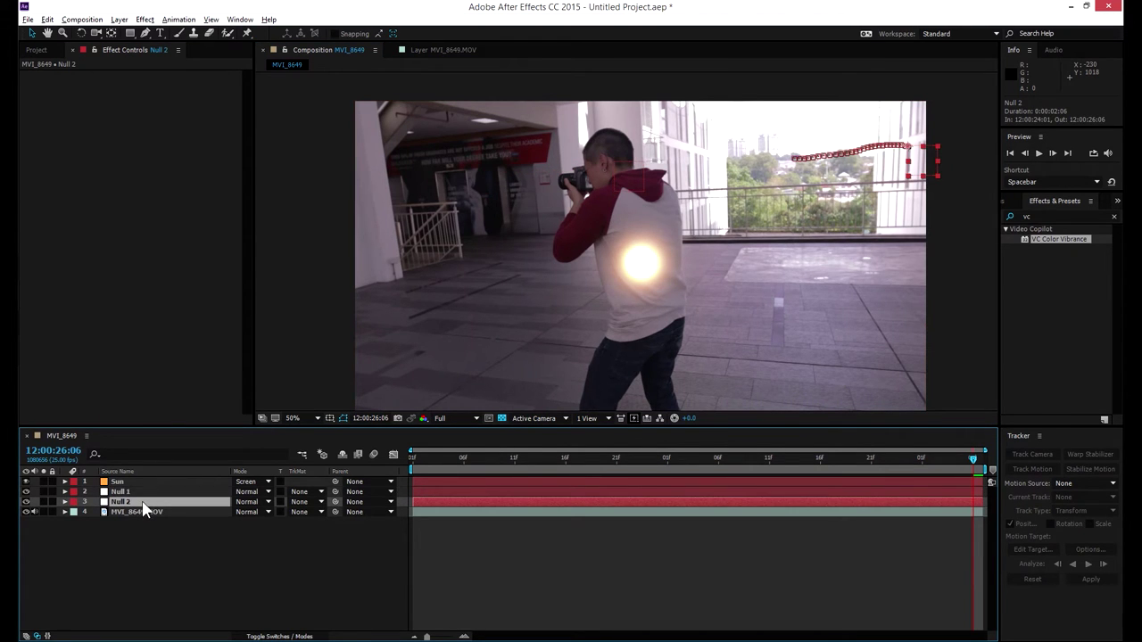
pyautogui.click(165, 493)
pyautogui.click(166, 501)
pyautogui.click(163, 493)
pyautogui.click(164, 501)
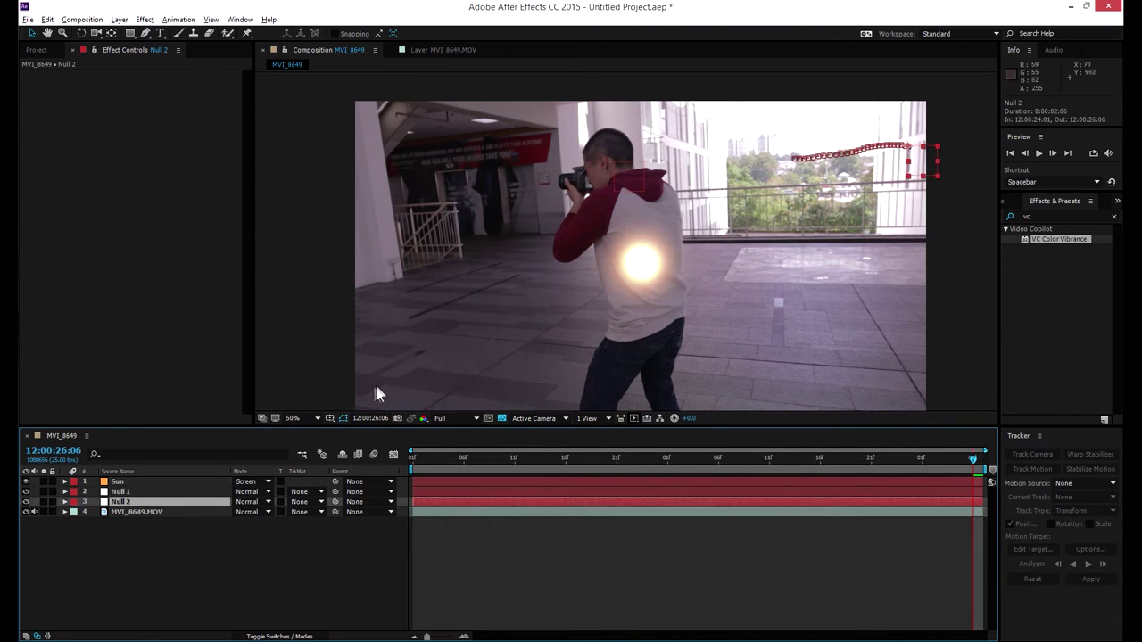
pyautogui.moveTo(762, 218); pyautogui.dragTo(749, 244)
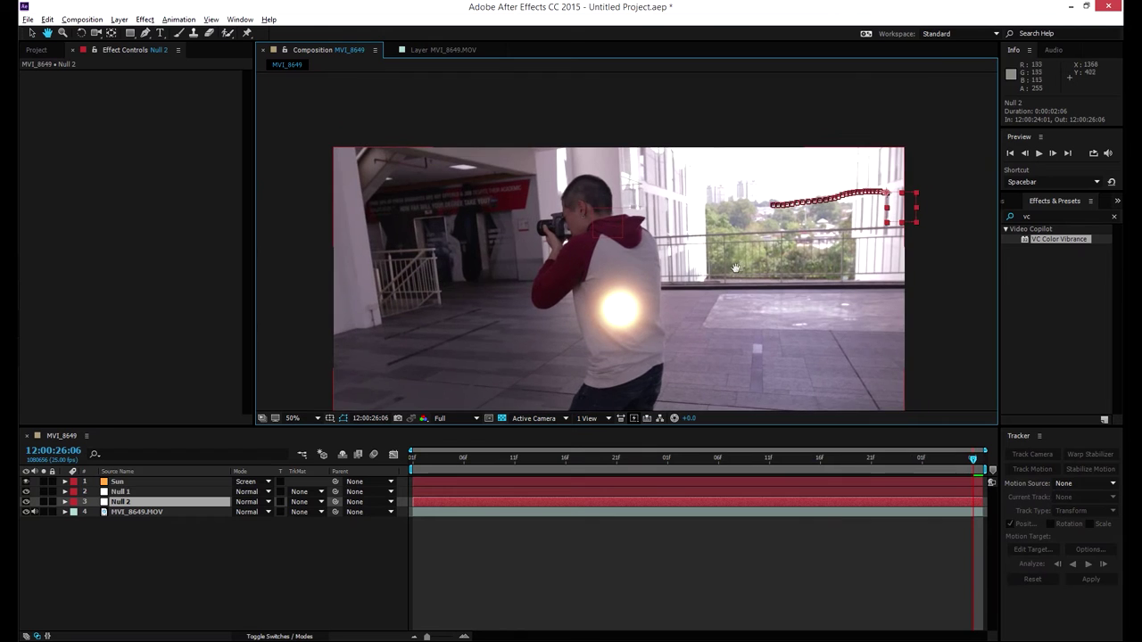
pyautogui.keyDown('ctrl'); pyautogui.click(167, 492); pyautogui.keyUp('ctrl')
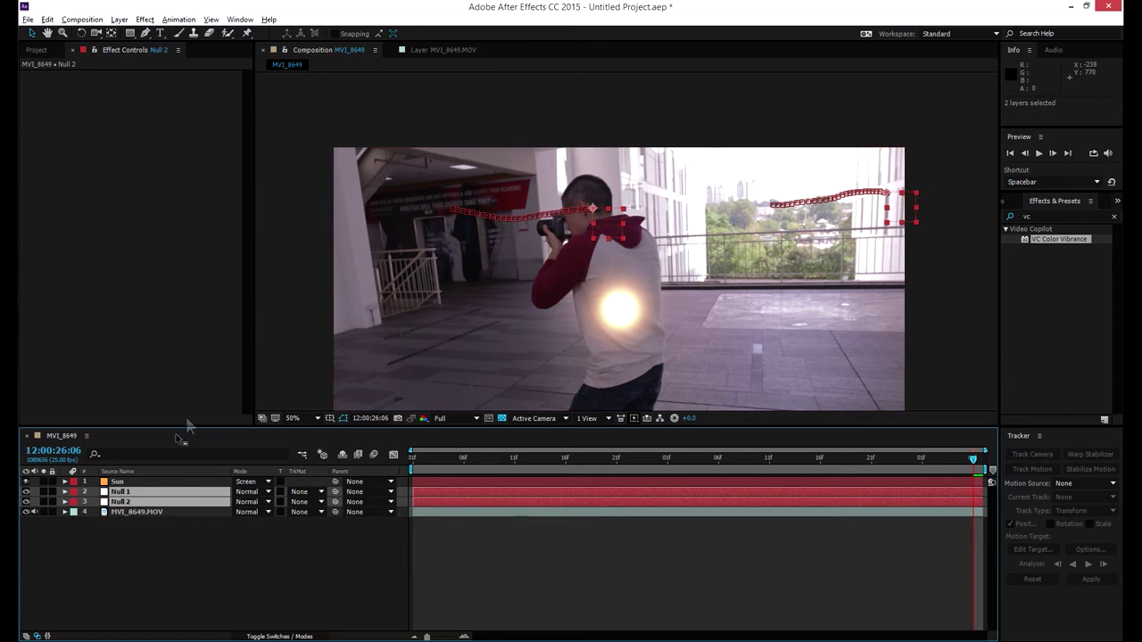
# Reveal the Position keyframes of both the Null 1 and Null 2 layers.
pyautogui.click(152, 519)
pyautogui.click(134, 493)
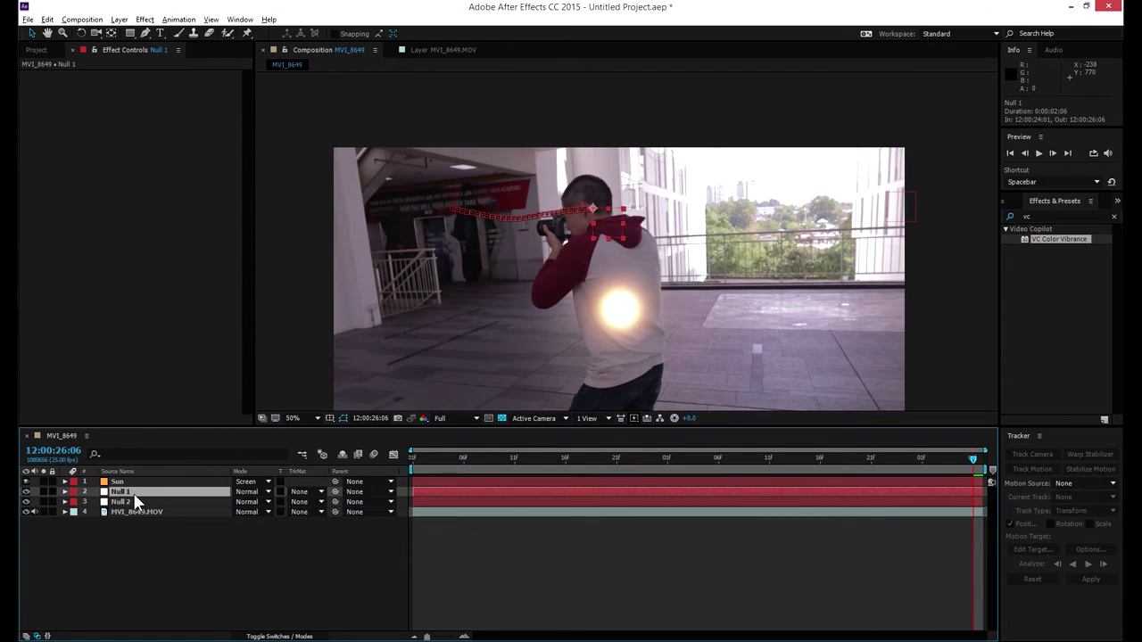
pyautogui.press('p')
pyautogui.click(123, 508)
pyautogui.press('p')
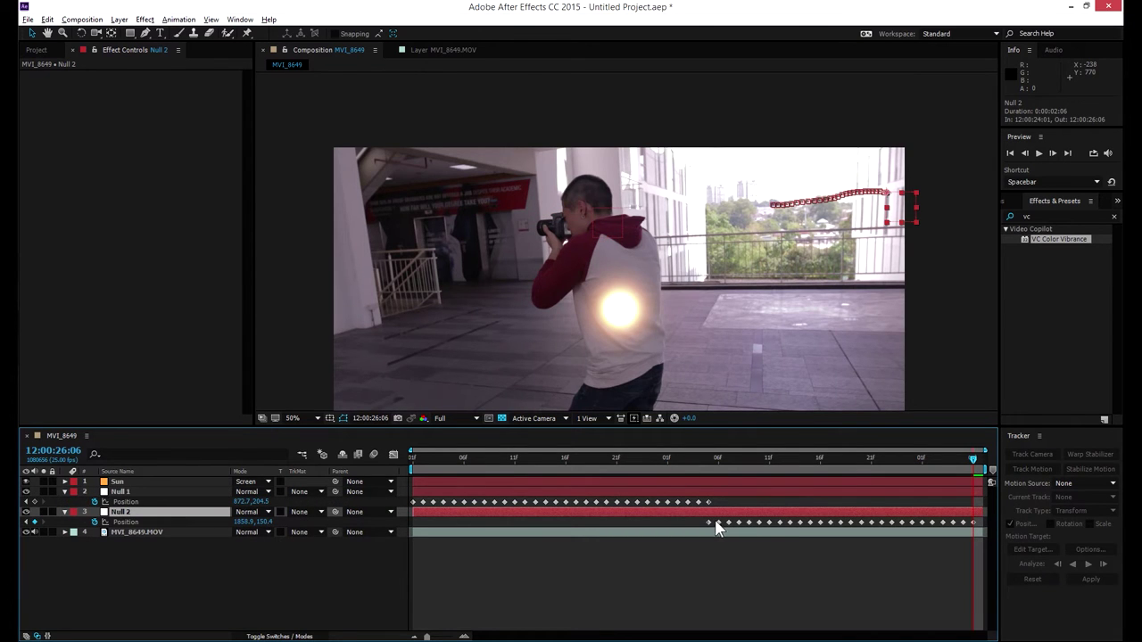
# Copy all of Null 2's Position keyframes except the first and paste them onto Null 1 at 12:00:25:06.
pyautogui.moveTo(715, 527); pyautogui.dragTo(966, 539)
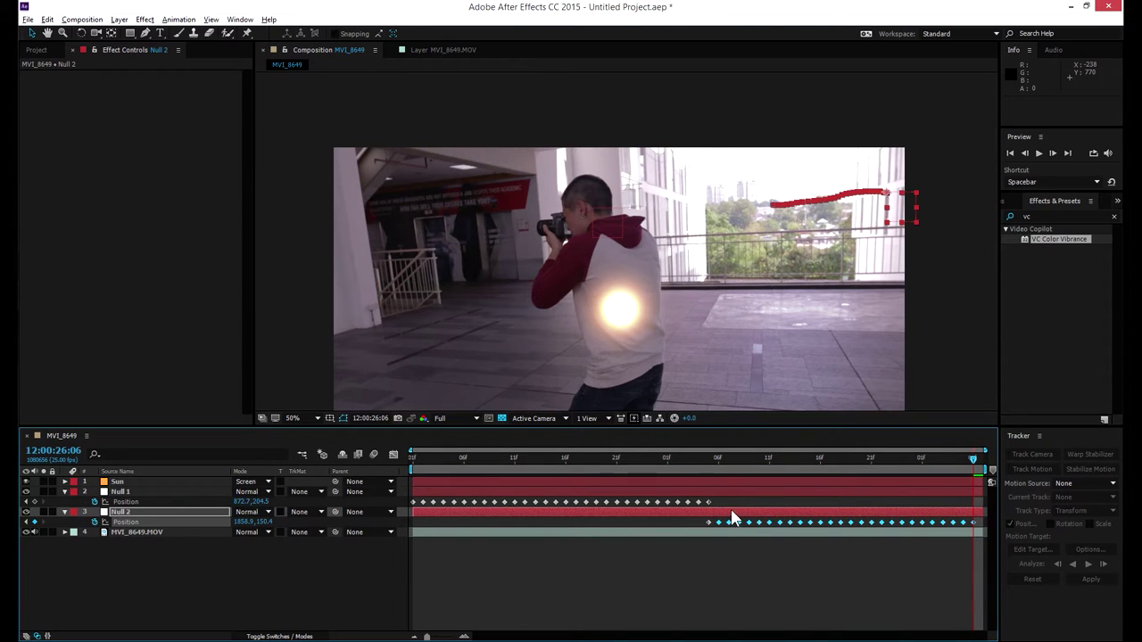
pyautogui.hotkey('ctrl', 'c')
pyautogui.moveTo(719, 470)
pyautogui.mouseDown()
pyautogui.moveTo(698, 470)
pyautogui.moveTo(718, 466)
pyautogui.mouseUp()
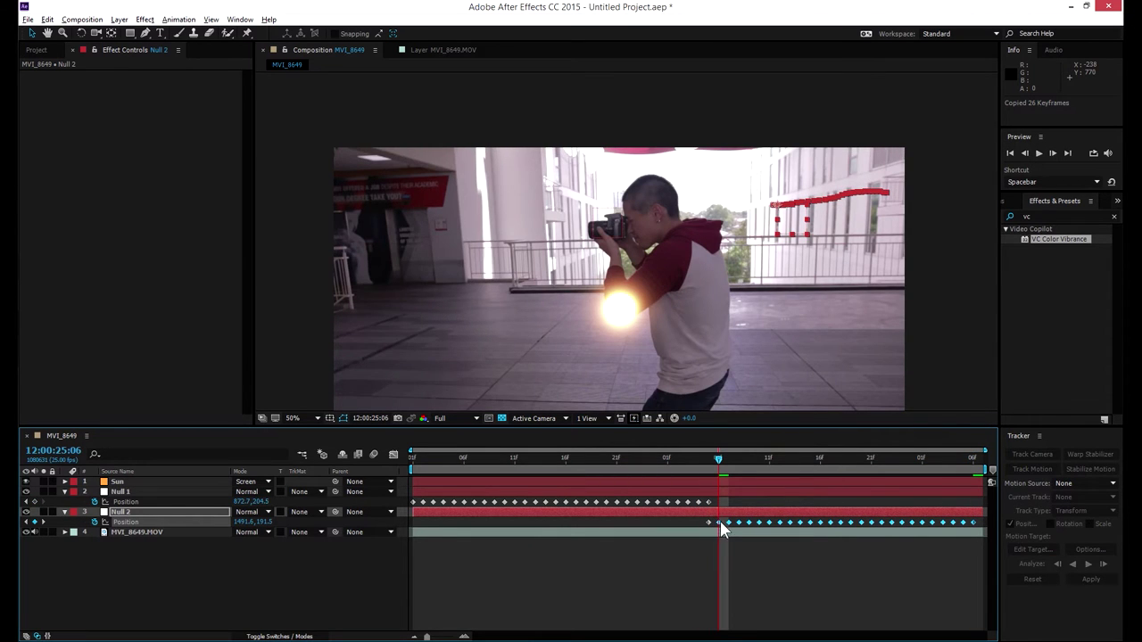
pyautogui.moveTo(721, 462)
pyautogui.mouseDown()
pyautogui.moveTo(704, 466)
pyautogui.moveTo(716, 466)
pyautogui.mouseUp()
pyautogui.click(713, 493)
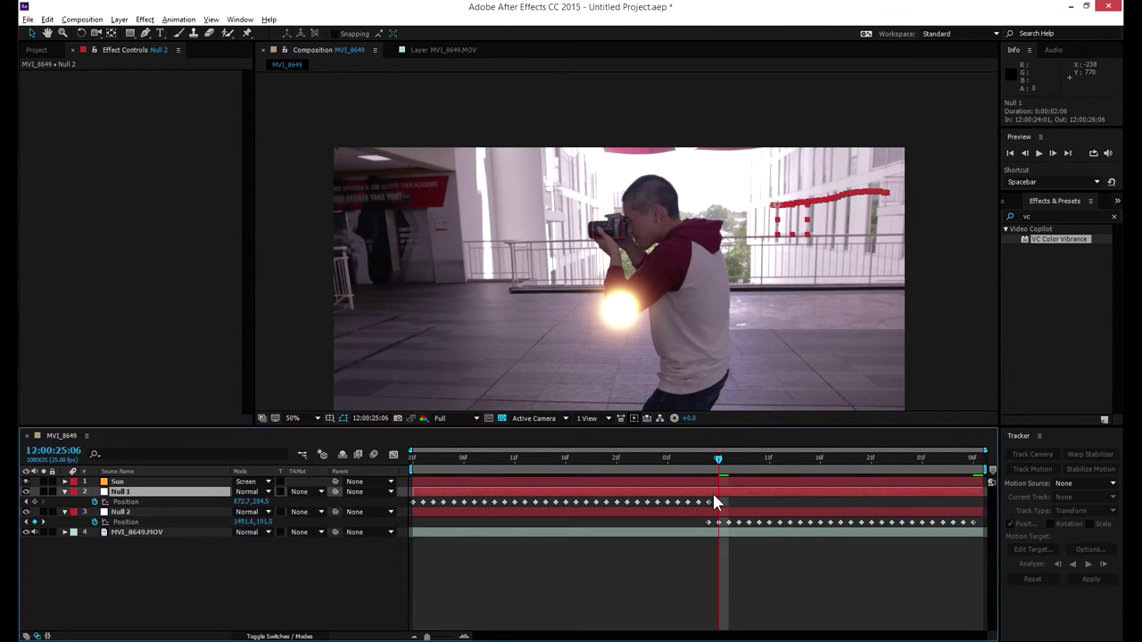
pyautogui.hotkey('ctrl', 'v')
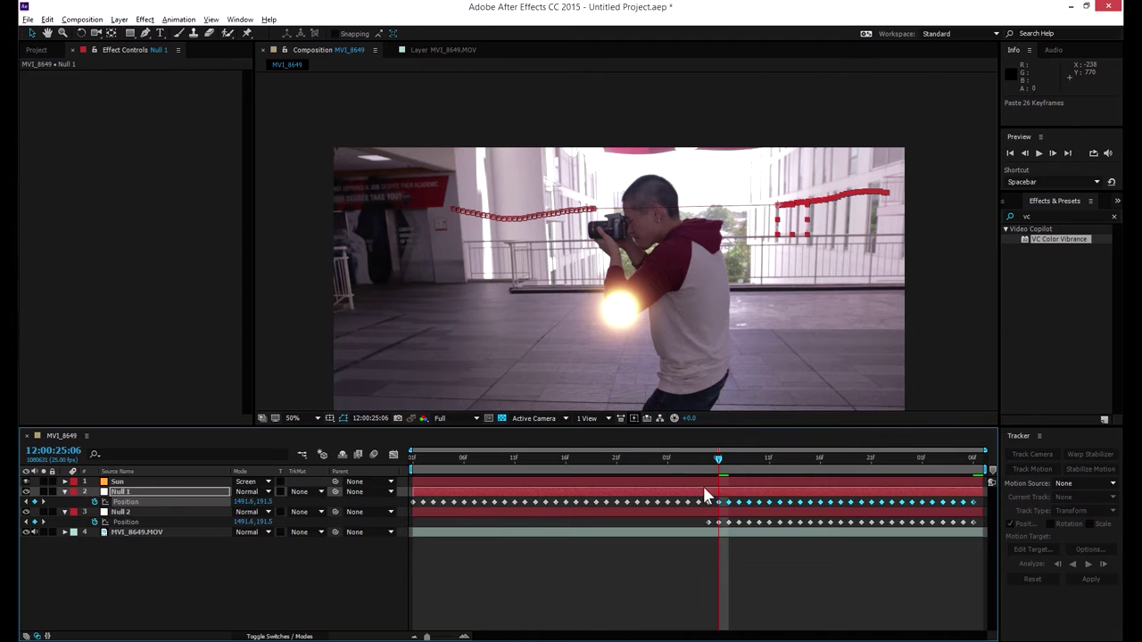
# Delete the Null 2 layer from the composition.
pyautogui.click(125, 508)
pyautogui.press('Delete')
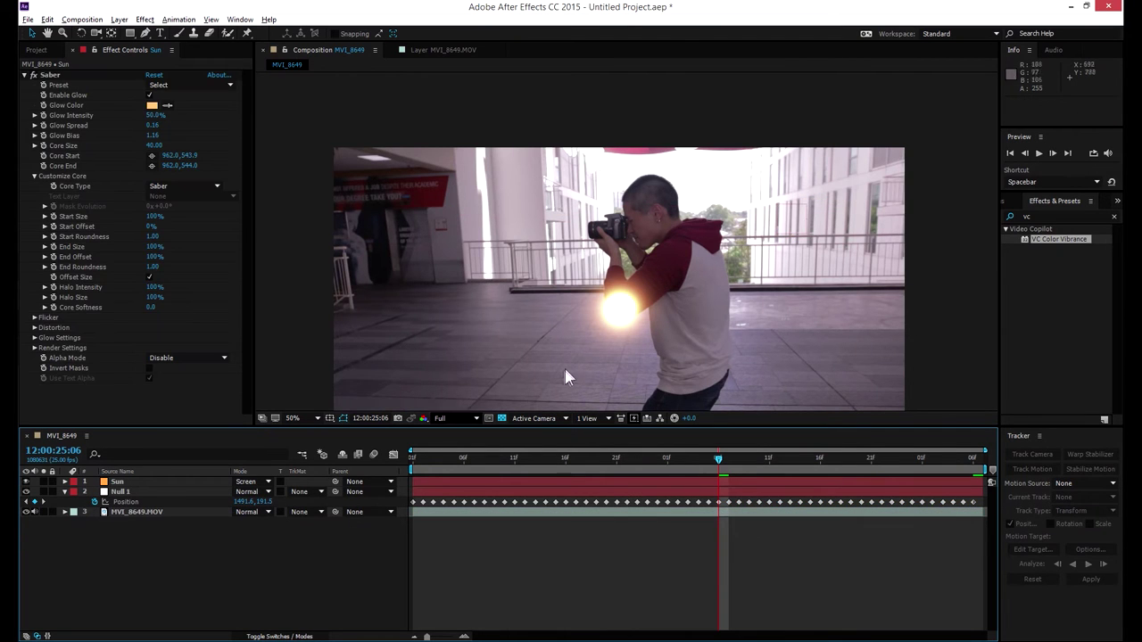
# Shift Null 1's Position keyframes from 12:00:25:06 onward to about 887.6, 205.5 so their path continues from the end of the earlier path.
pyautogui.moveTo(982, 511)
pyautogui.mouseDown()
pyautogui.moveTo(709, 509)
pyautogui.moveTo(978, 520)
pyautogui.mouseUp()
pyautogui.click(710, 505)
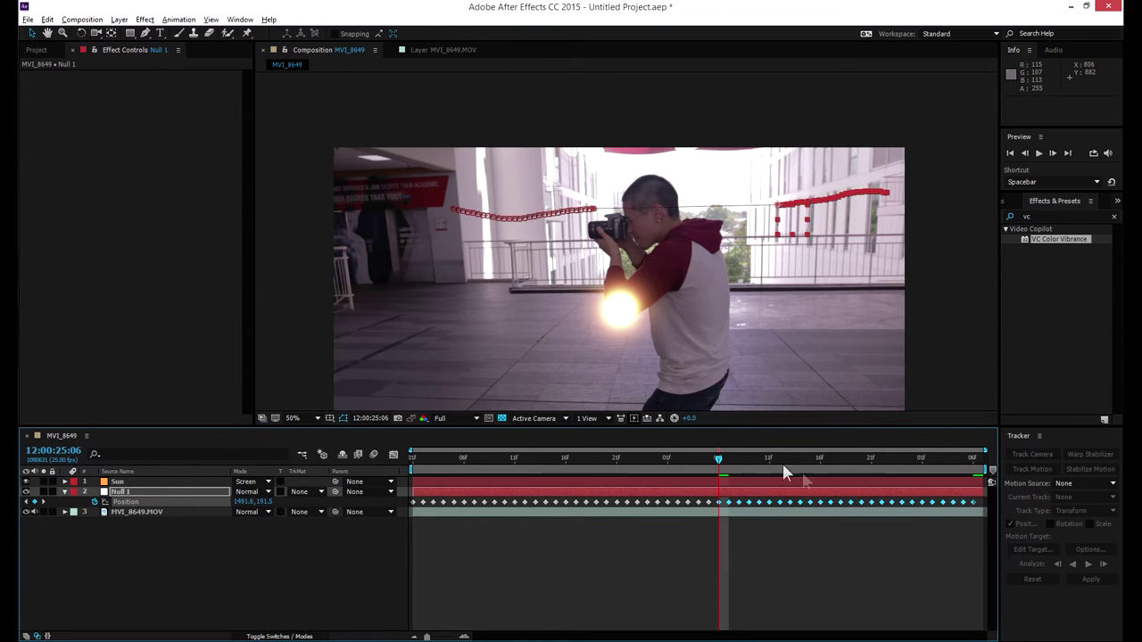
pyautogui.scroll(2, 785, 242)
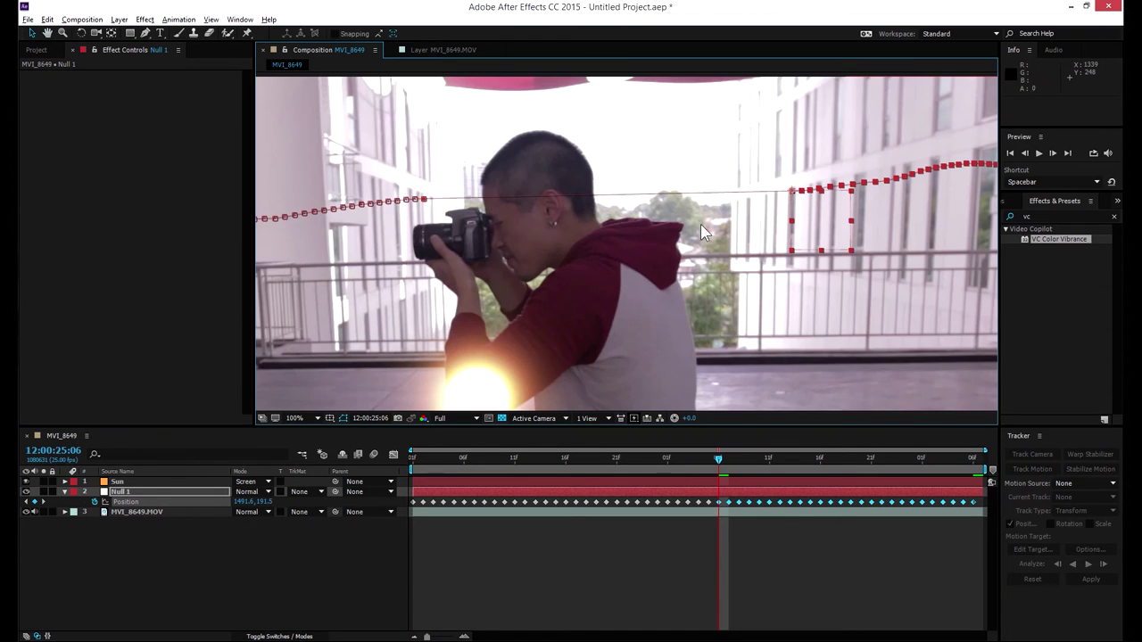
pyautogui.press('v')
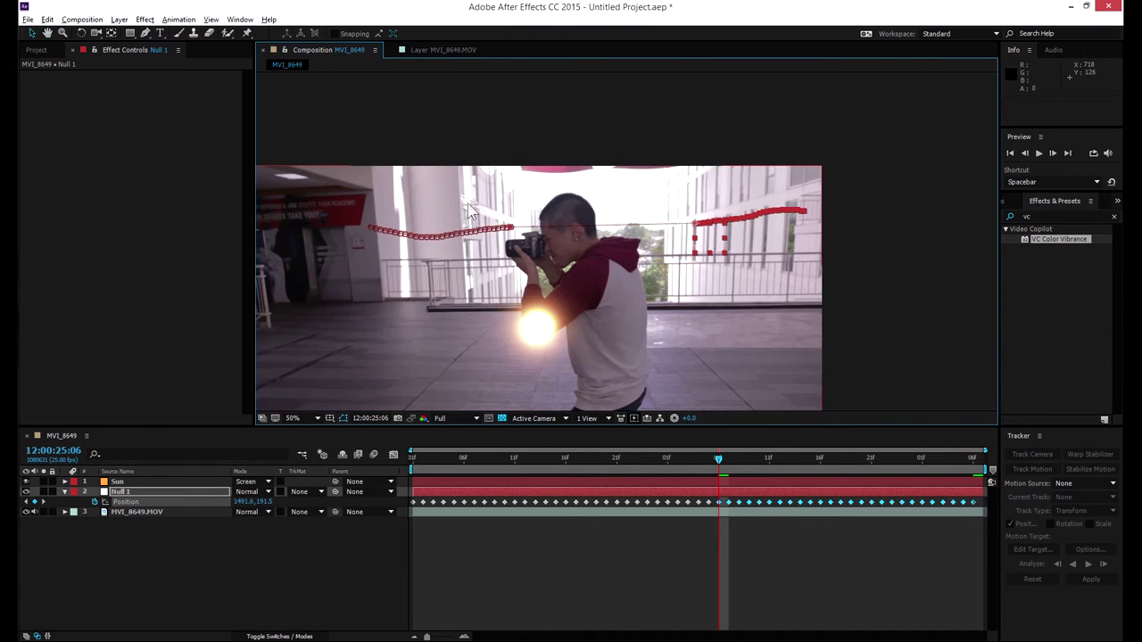
pyautogui.moveTo(569, 198); pyautogui.dragTo(601, 203)
pyautogui.scroll(-2, 447, 291)
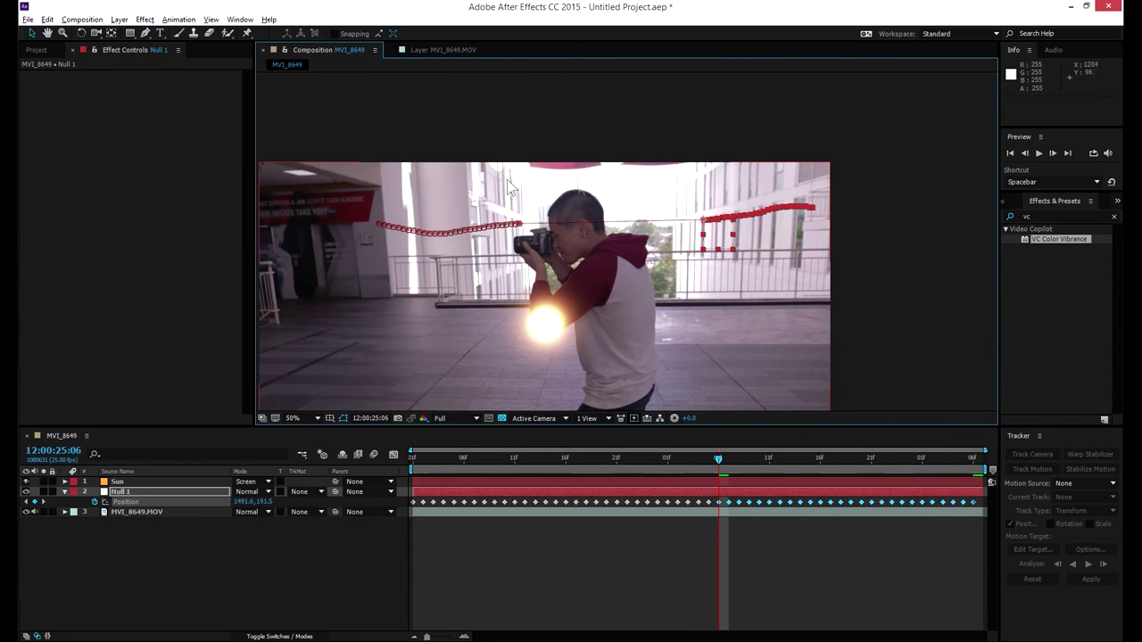
pyautogui.scroll(2, 629, 239)
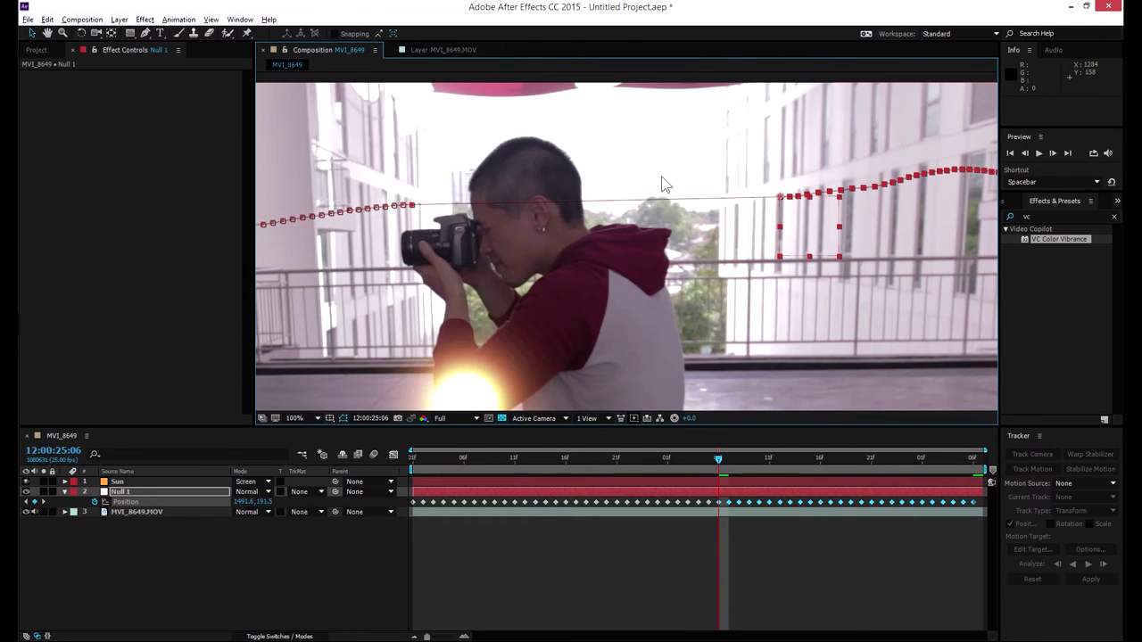
pyautogui.moveTo(820, 235); pyautogui.dragTo(458, 239)
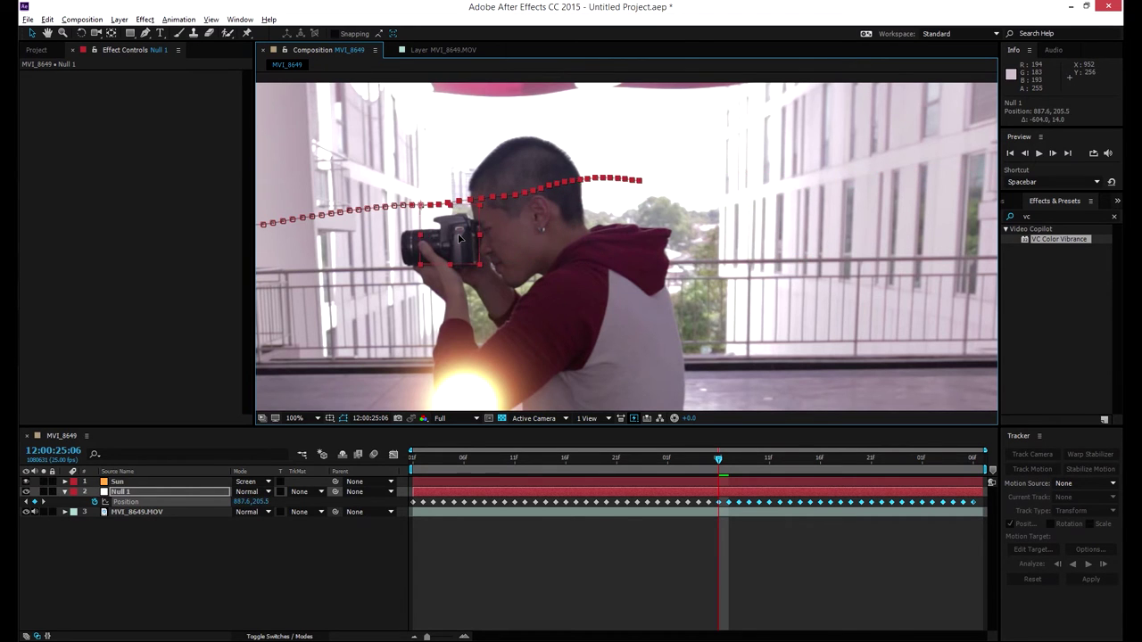
pyautogui.scroll(-2, 455, 216)
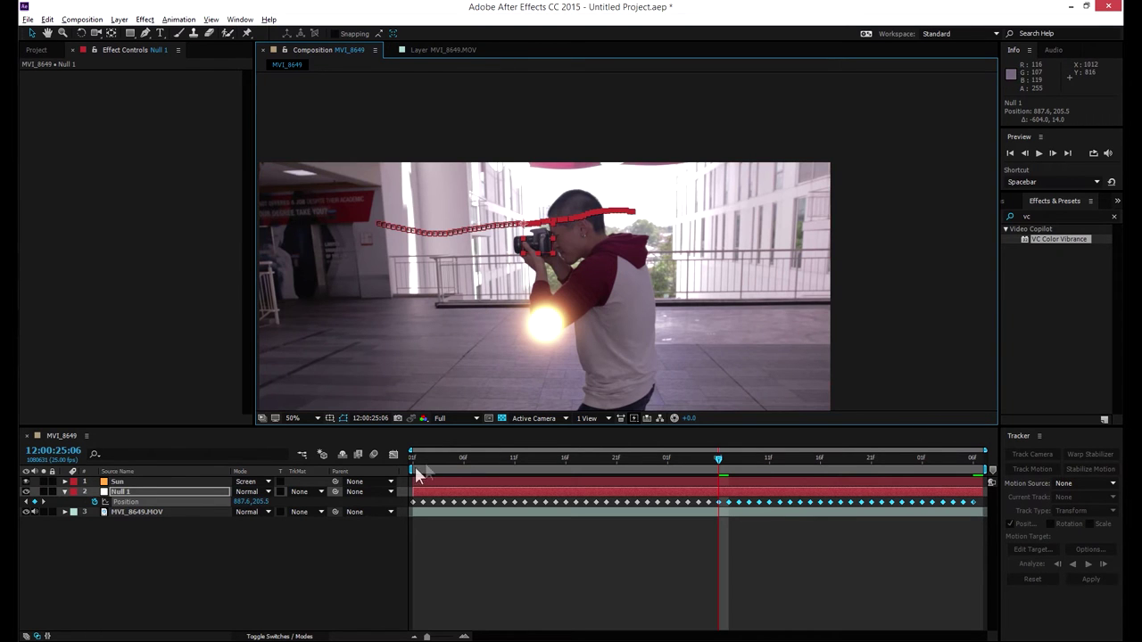
# Examine Null 1's joined motion path over the footage with all its Position keyframes selected.
pyautogui.click(162, 535)
pyautogui.click(132, 501)
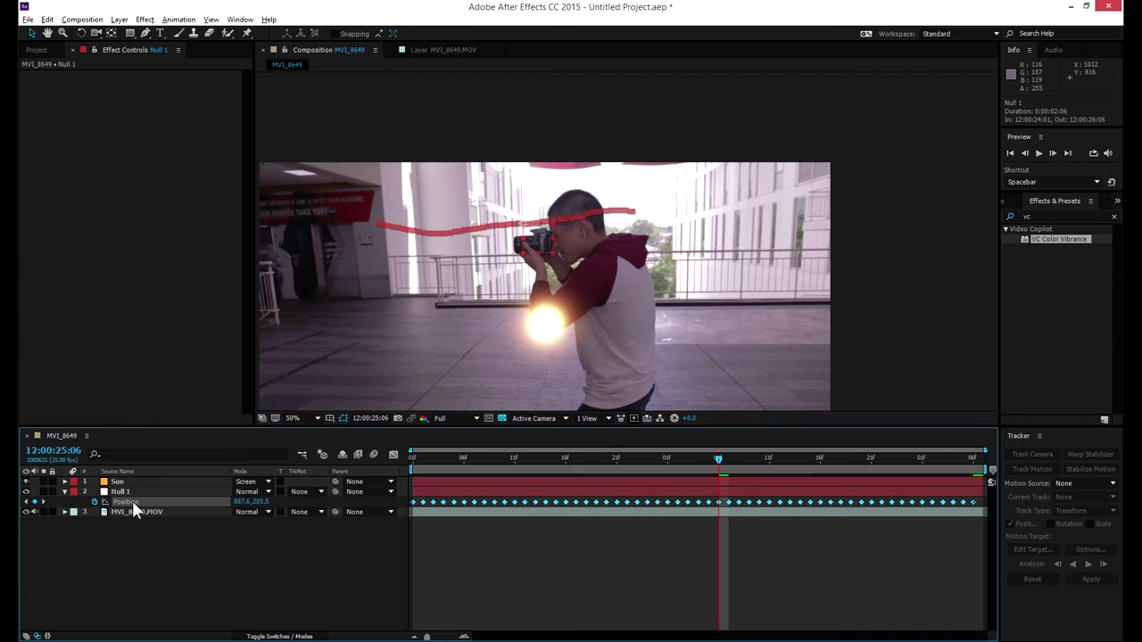
pyautogui.scroll(2, 535, 267)
pyautogui.moveTo(702, 229); pyautogui.dragTo(651, 228)
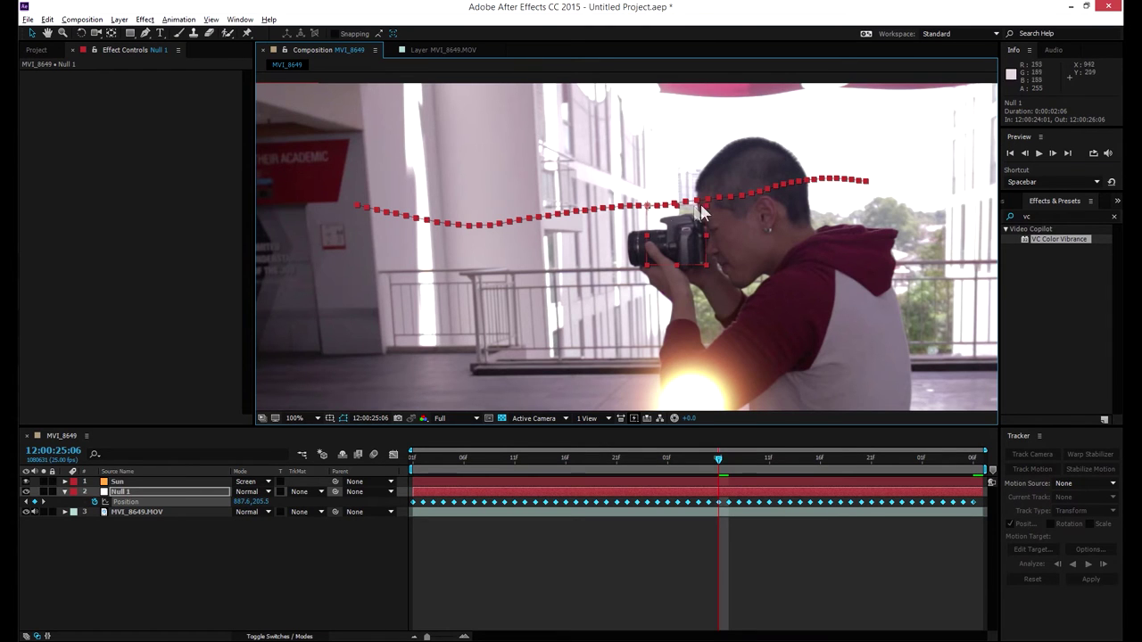
pyautogui.click(303, 557)
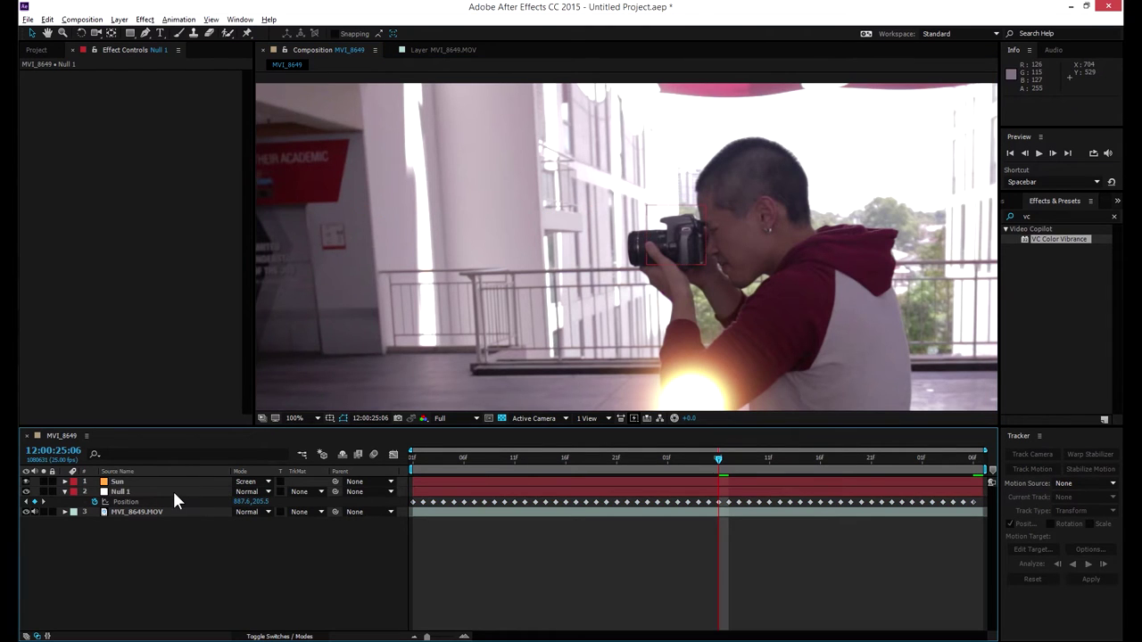
pyautogui.click(172, 491)
pyautogui.scroll(-2, 698, 254)
pyautogui.moveTo(698, 255); pyautogui.dragTo(571, 260)
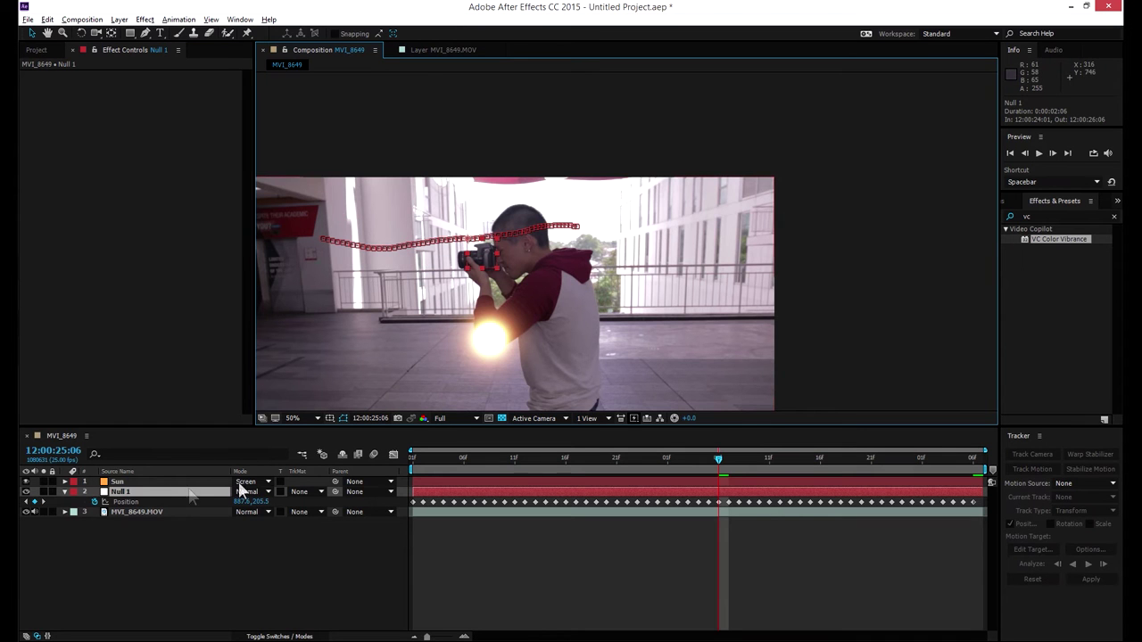
# At 12:00:25:05, shift Null 1's entire motion path with all Position keyframes selected, placing the null at about 1138.7, 182.5.
pyautogui.moveTo(724, 464)
pyautogui.mouseDown()
pyautogui.moveTo(622, 461)
pyautogui.moveTo(711, 462)
pyautogui.mouseUp()
pyautogui.click(129, 501)
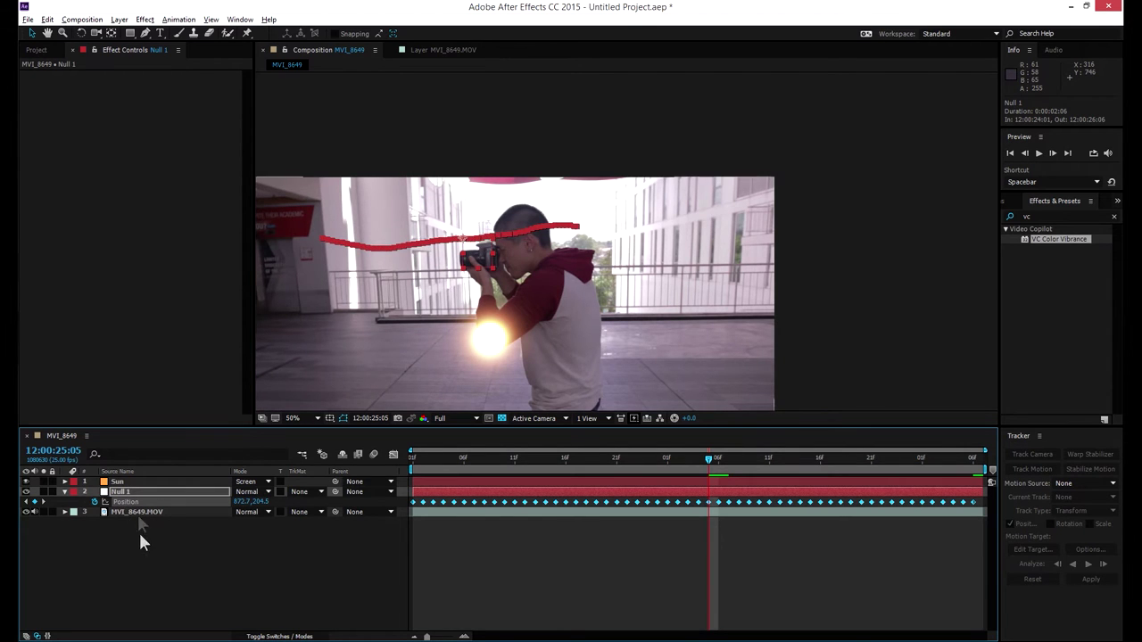
pyautogui.click(138, 530)
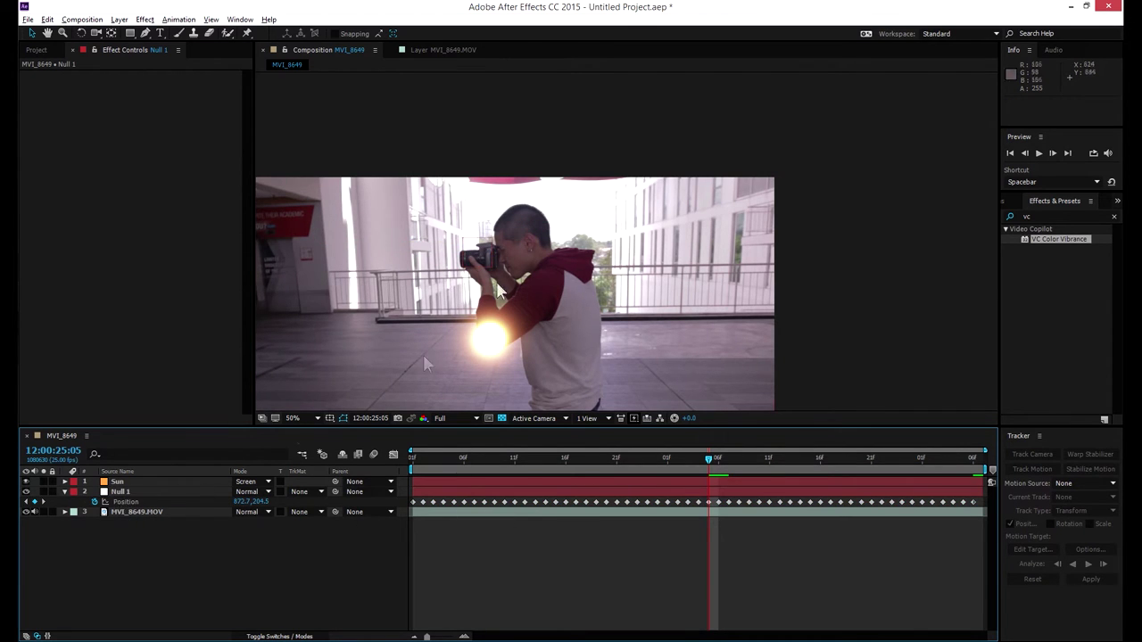
pyautogui.click(463, 239)
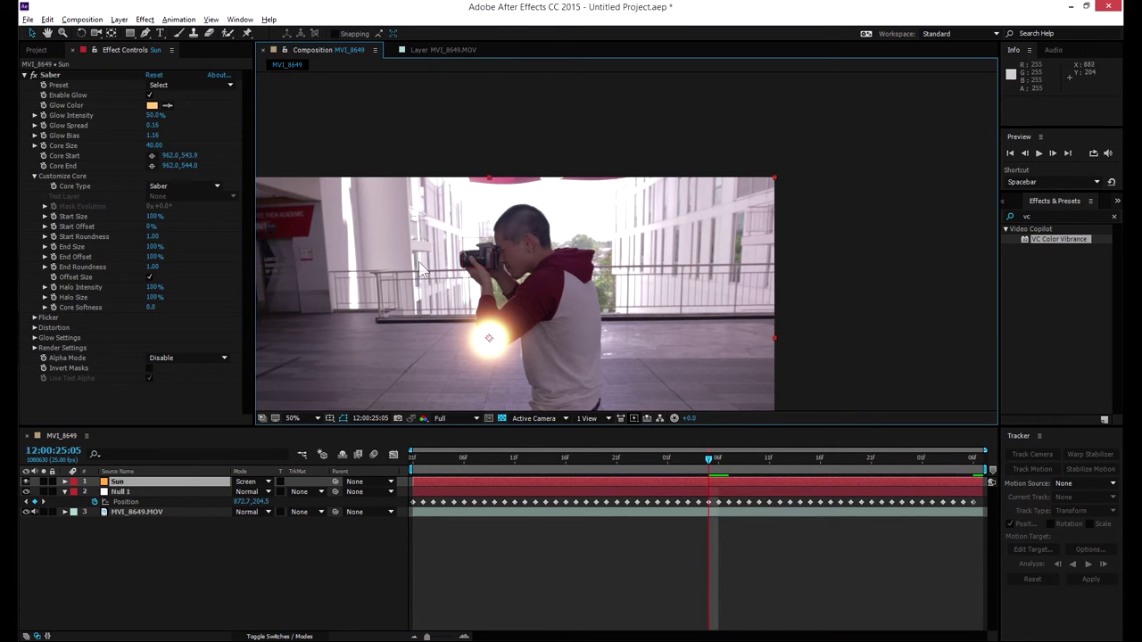
pyautogui.click(135, 505)
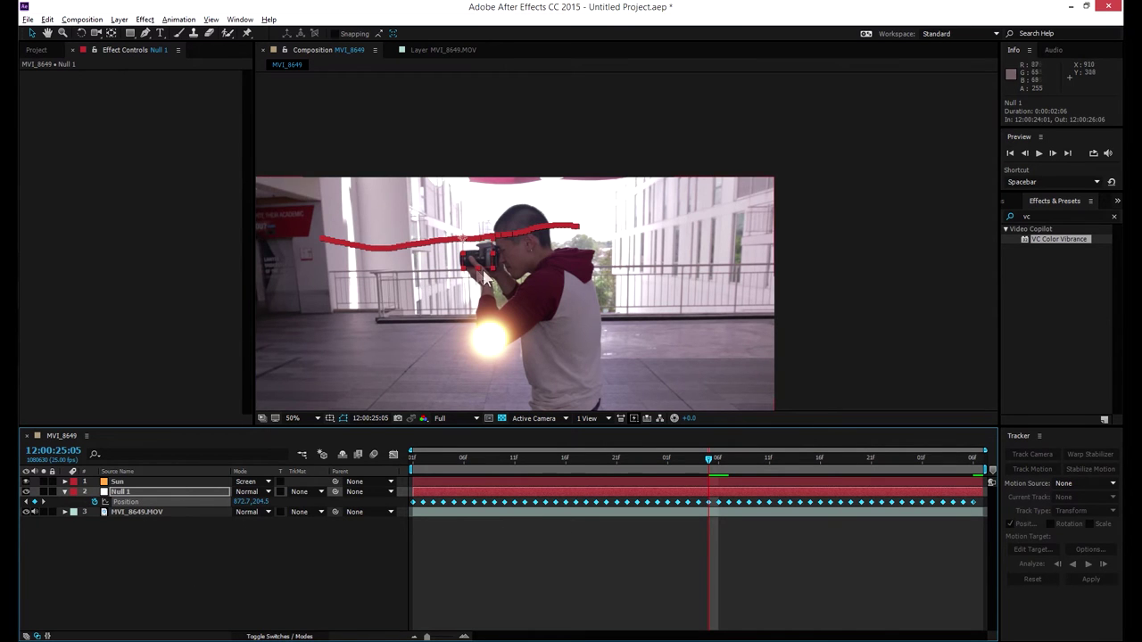
pyautogui.moveTo(473, 232); pyautogui.dragTo(744, 204)
pyautogui.moveTo(678, 307); pyautogui.dragTo(561, 254)
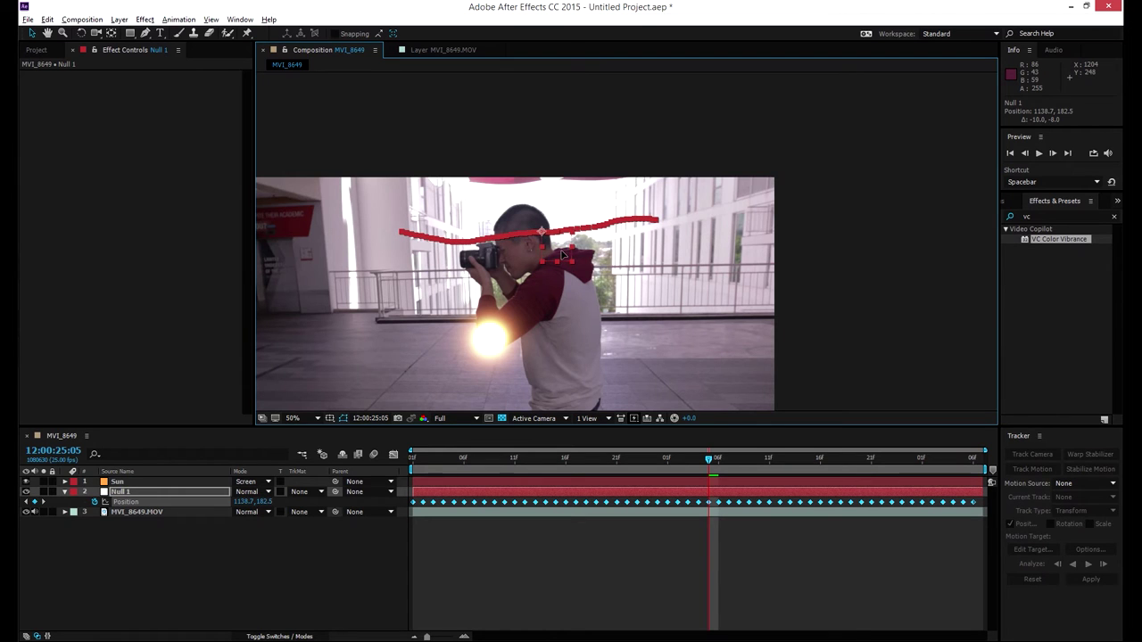
# Move the Sun layer so its glow is centred on Null 1's anchor point behind the man's head.
pyautogui.click(128, 482)
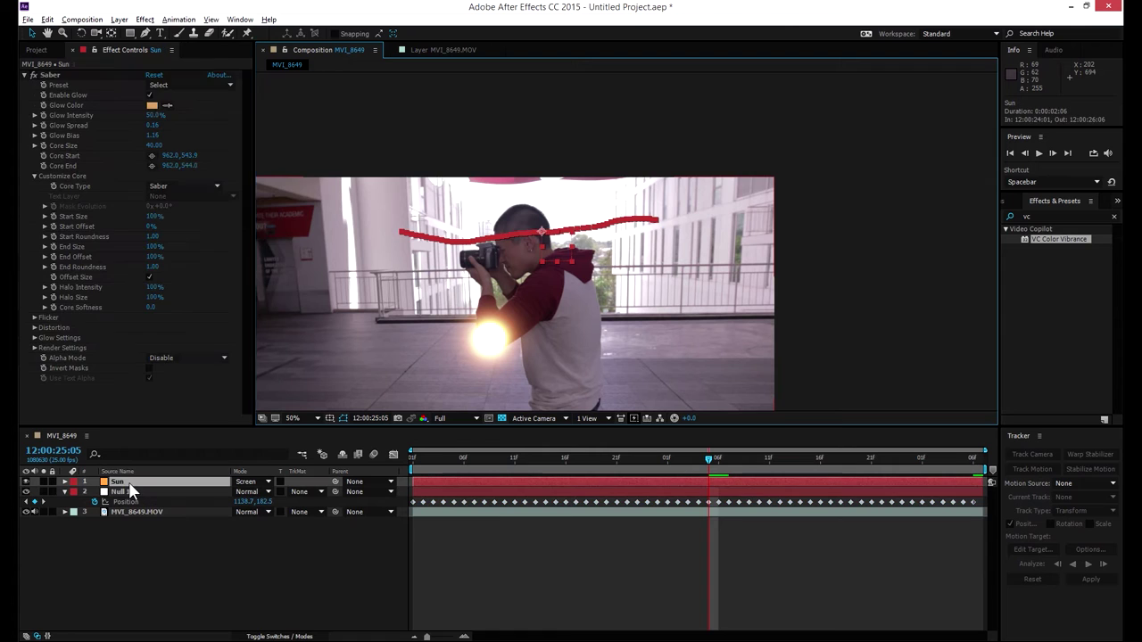
pyautogui.moveTo(451, 341); pyautogui.dragTo(525, 241)
pyautogui.press('Return')
# Parent the Sun layer to Null 1.
pyautogui.click(129, 493)
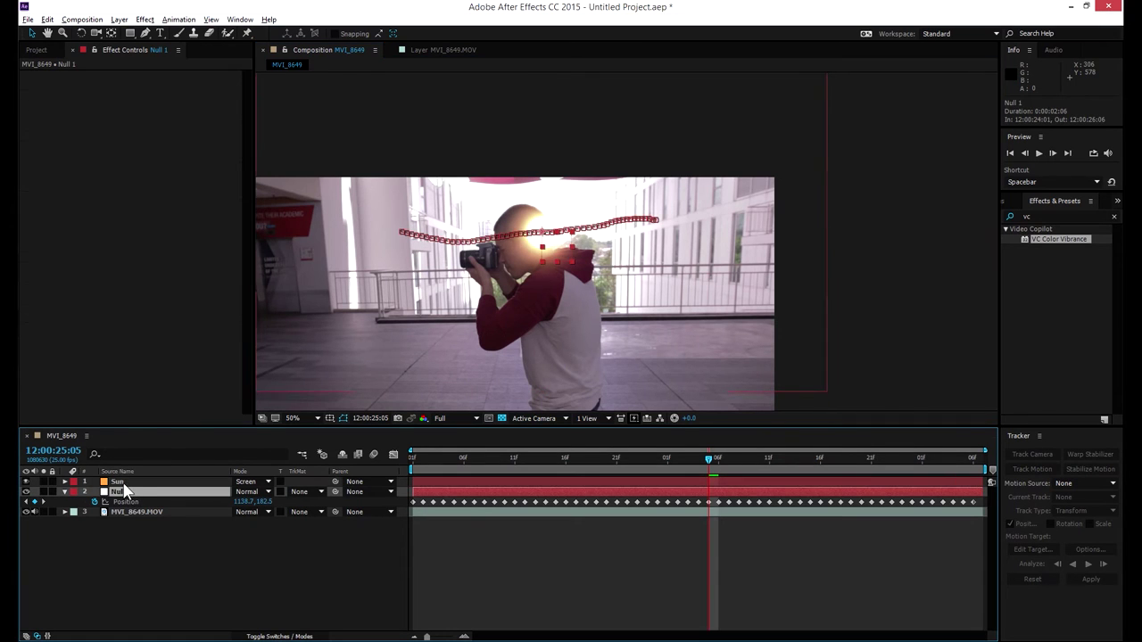
pyautogui.click(124, 482)
pyautogui.click(124, 501)
pyautogui.press('Return')
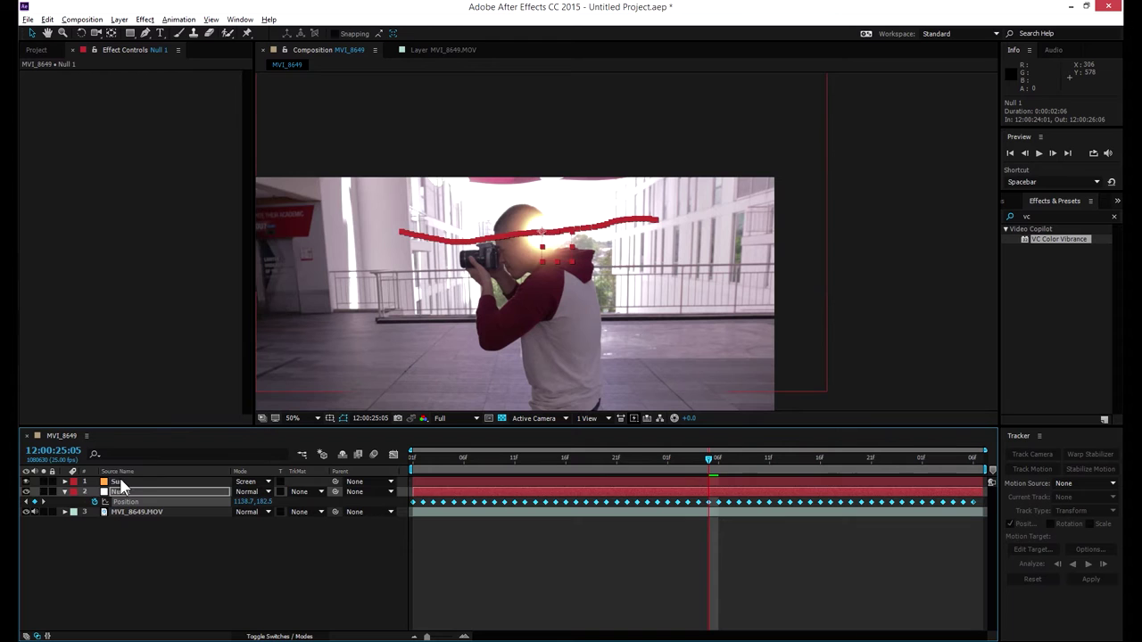
pyautogui.click(122, 483)
pyautogui.click(124, 492)
pyautogui.click(123, 482)
pyautogui.click(355, 483)
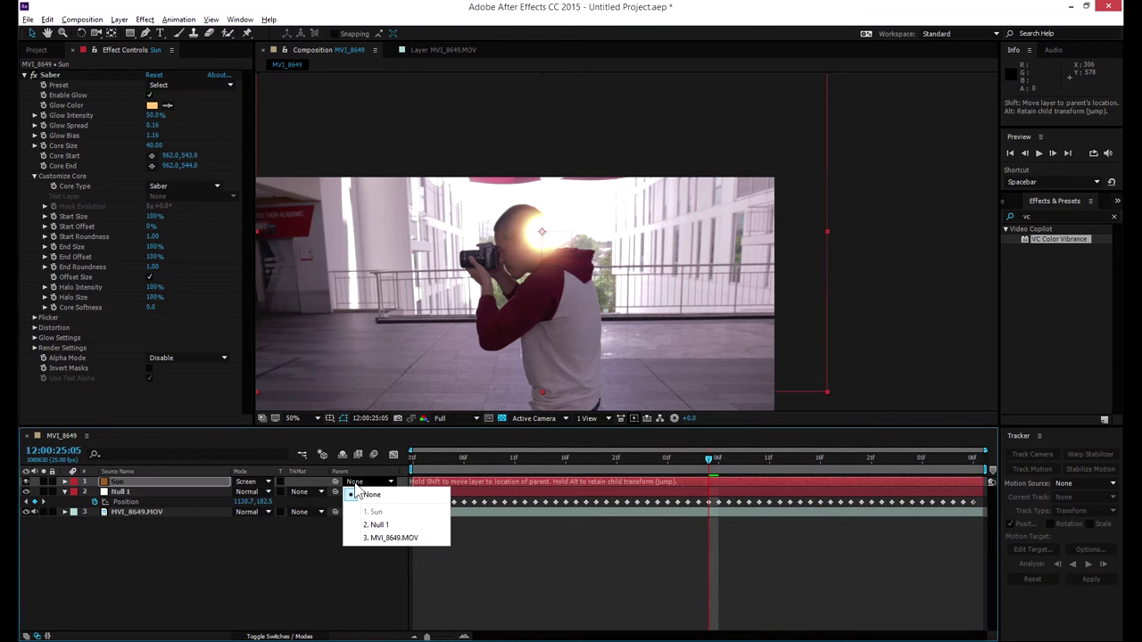
pyautogui.click(373, 524)
# Preview the composition from its first frame to check how the sun follows the tracked motion.
pyautogui.click(120, 484)
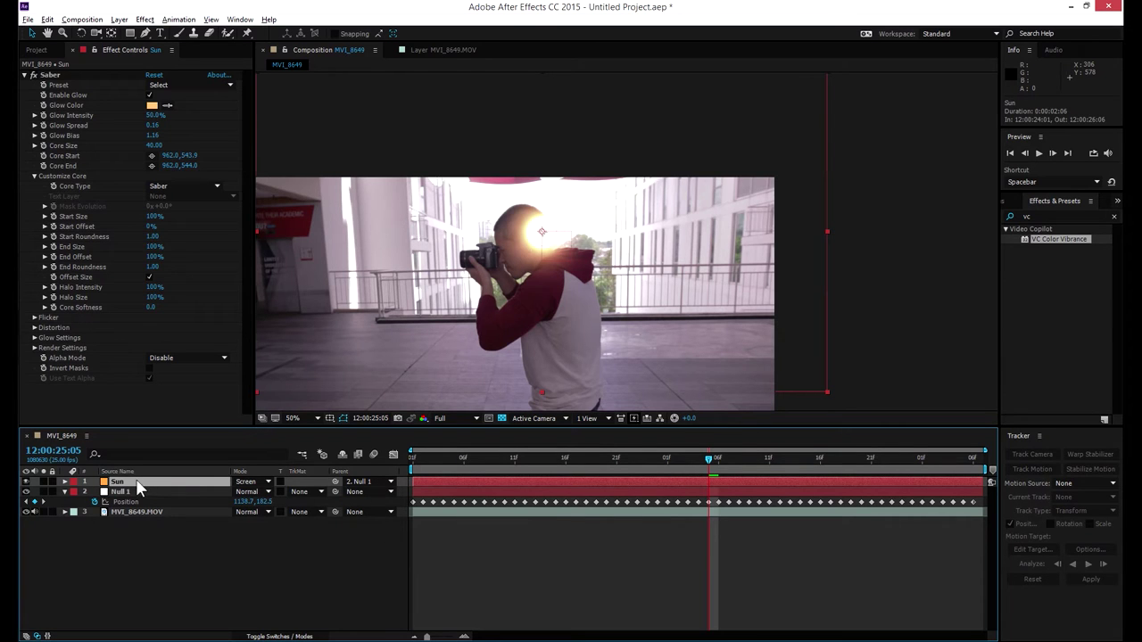
pyautogui.click(125, 491)
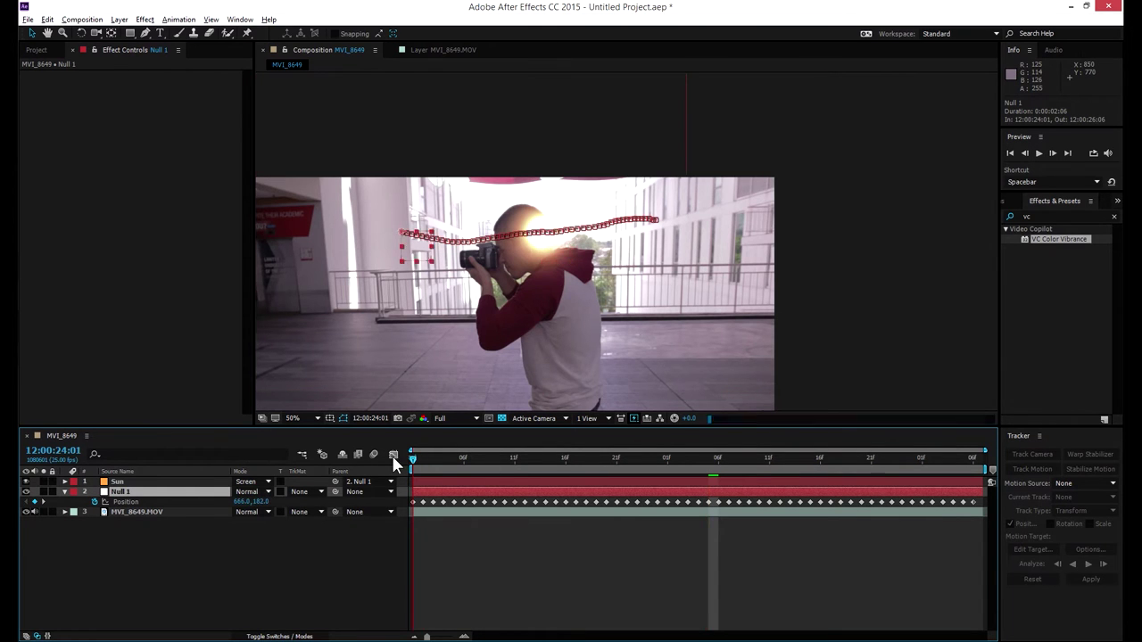
pyautogui.press('Home')
pyautogui.press('space')
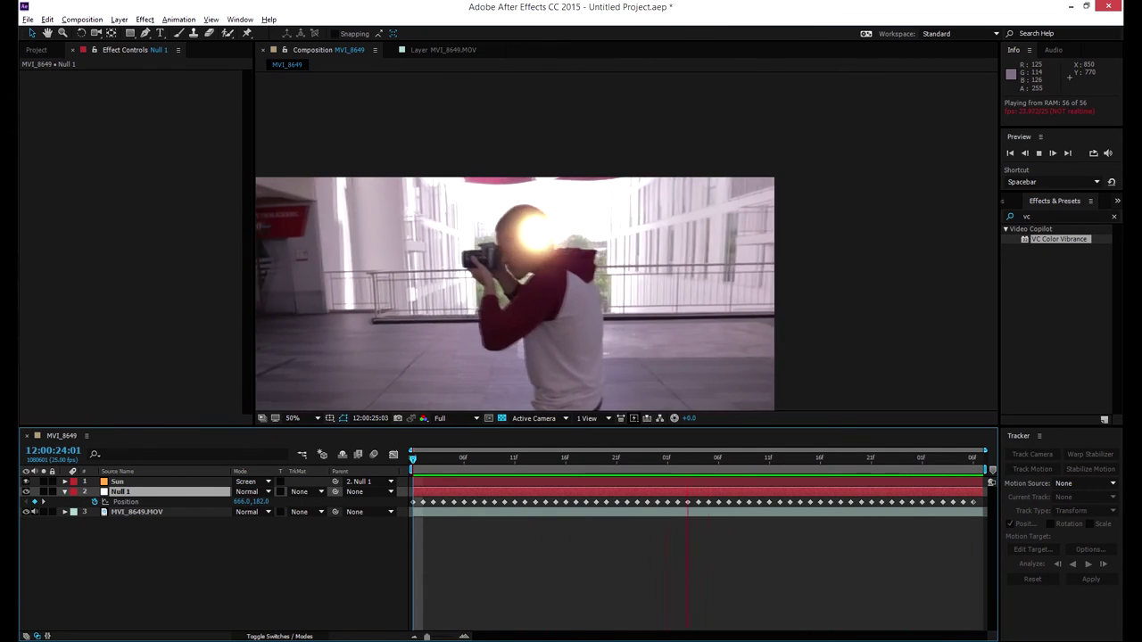
pyautogui.press('space')
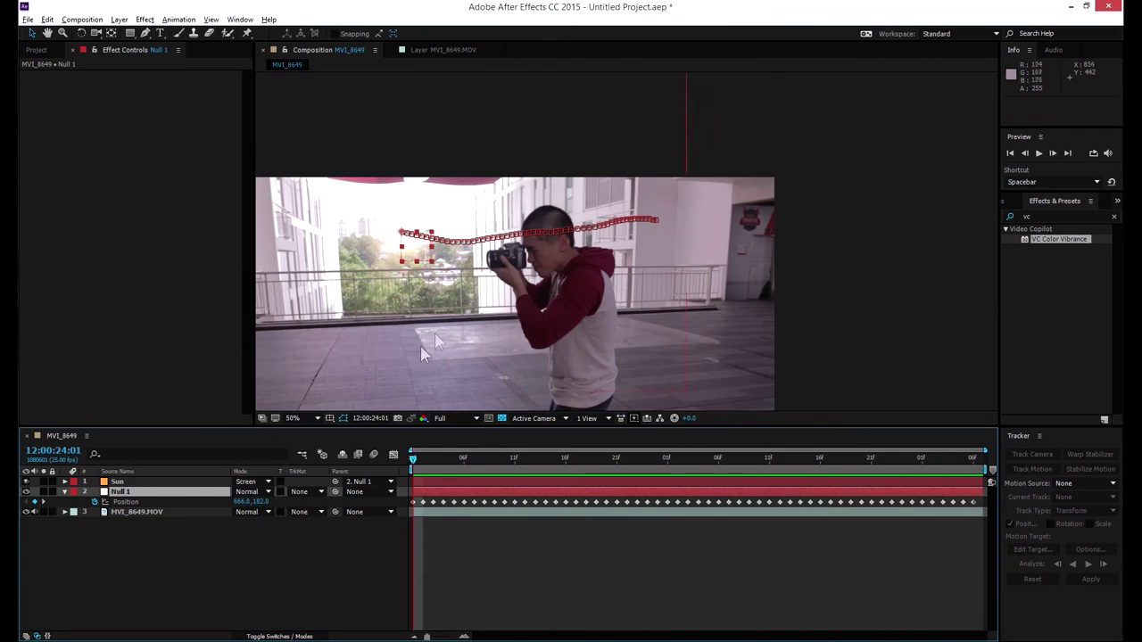
# Go to 12:00:25:02 and examine closely where the sun overlaps the man's head.
pyautogui.moveTo(486, 463); pyautogui.dragTo(602, 458)
pyautogui.click(376, 528)
pyautogui.moveTo(612, 464); pyautogui.dragTo(681, 454)
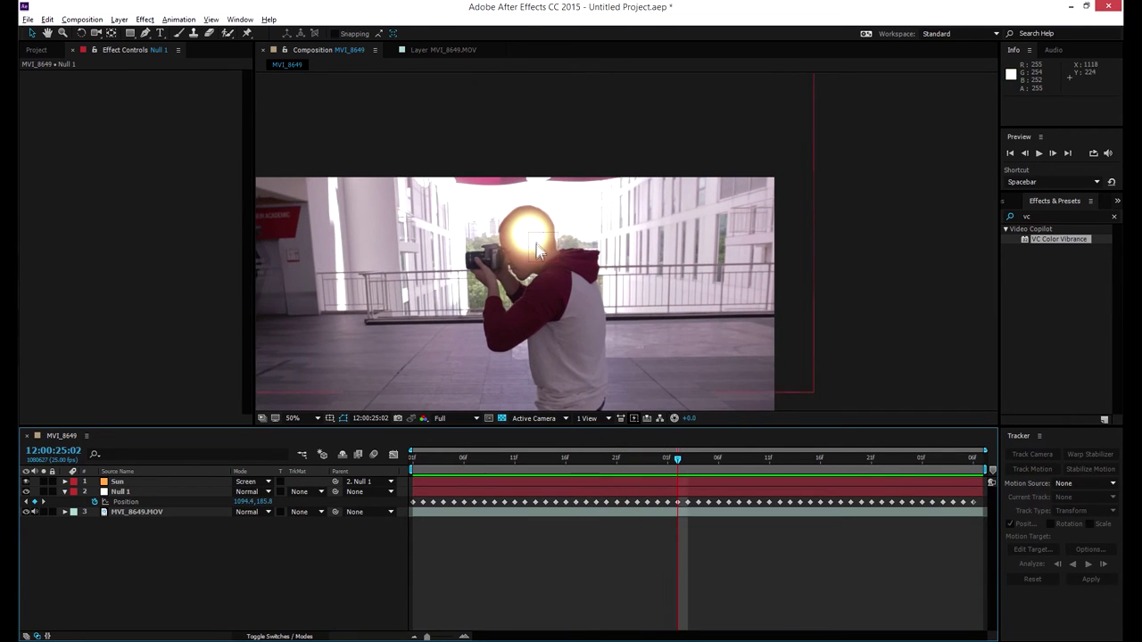
pyautogui.scroll(2, 526, 233)
pyautogui.scroll(-1, 518, 225)
pyautogui.moveTo(489, 228); pyautogui.dragTo(616, 215)
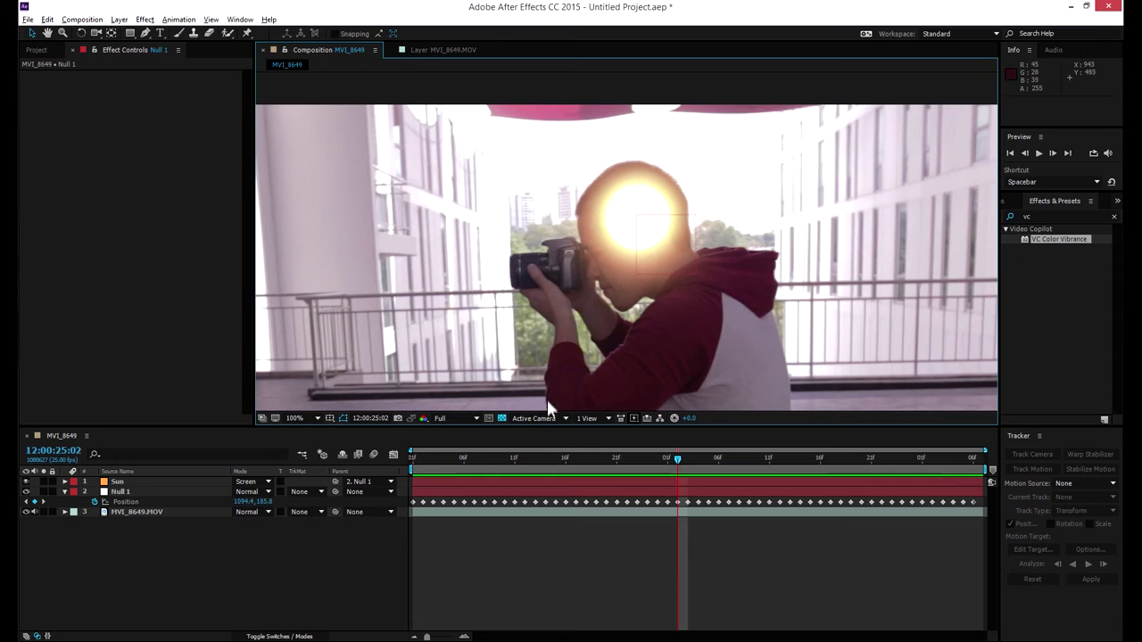
pyautogui.scroll(-2, 560, 355)
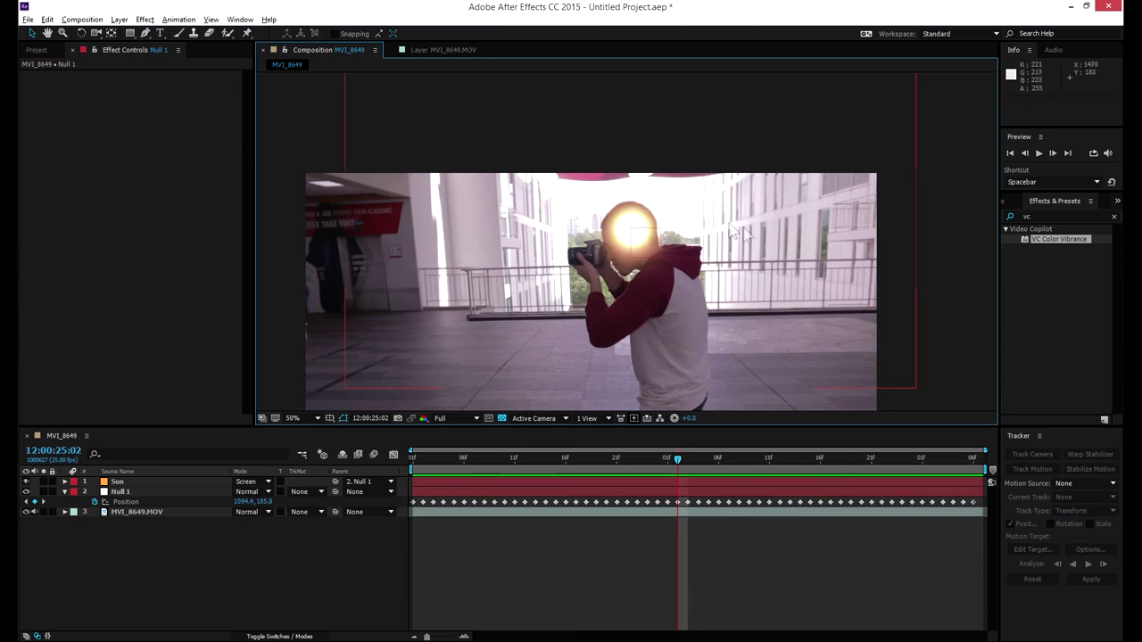
pyautogui.scroll(3, 687, 232)
pyautogui.scroll(-5, 685, 234)
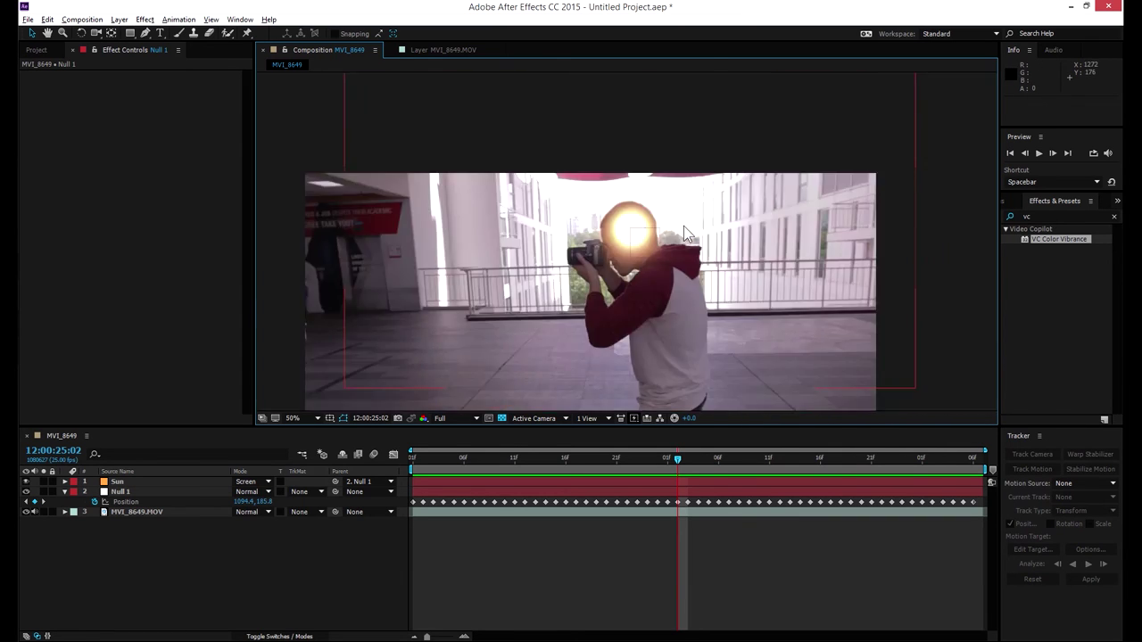
pyautogui.press('/')
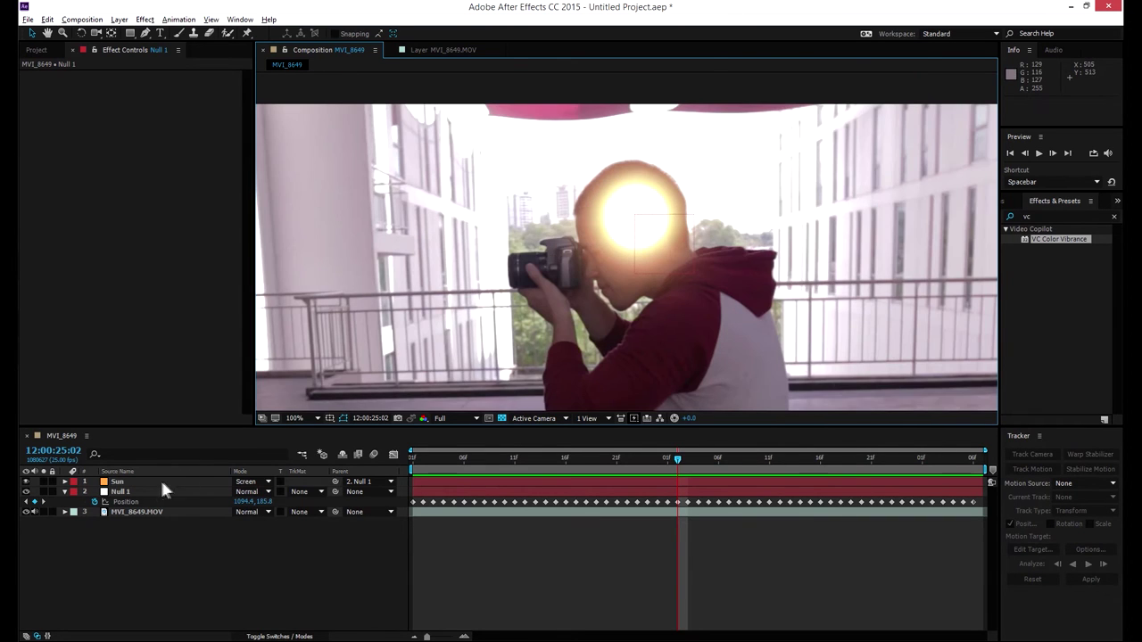
# With the Pen tool, start a mask on the Sun layer, tracing from the crown along the forehead and camera with the sun hidden.
pyautogui.click(119, 485)
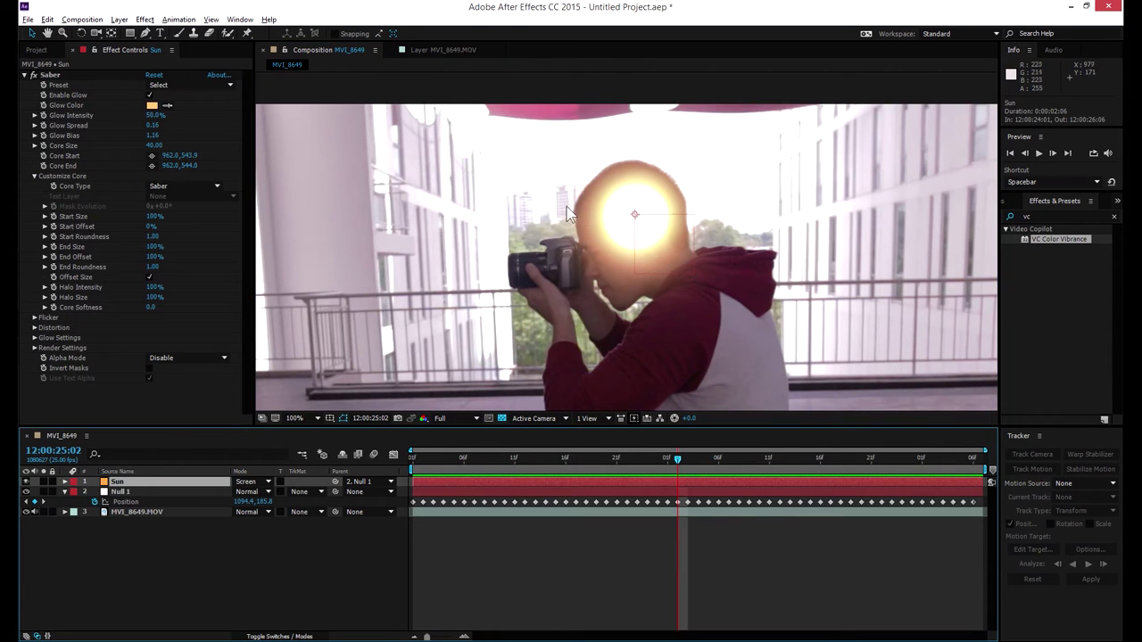
pyautogui.click(148, 32)
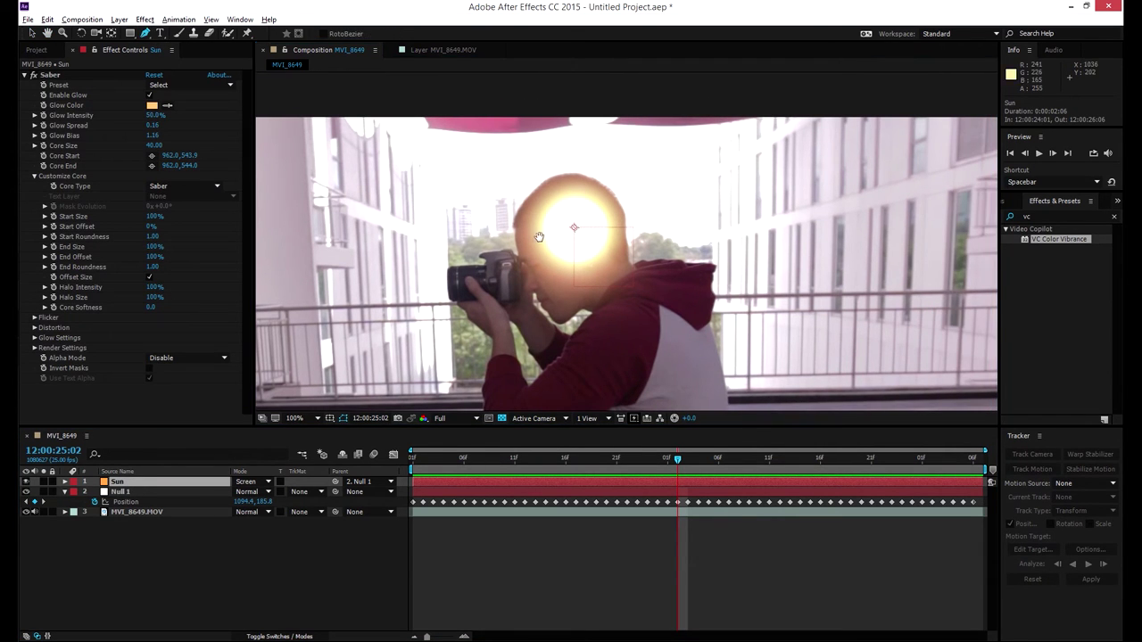
pyautogui.scroll(2, 550, 227)
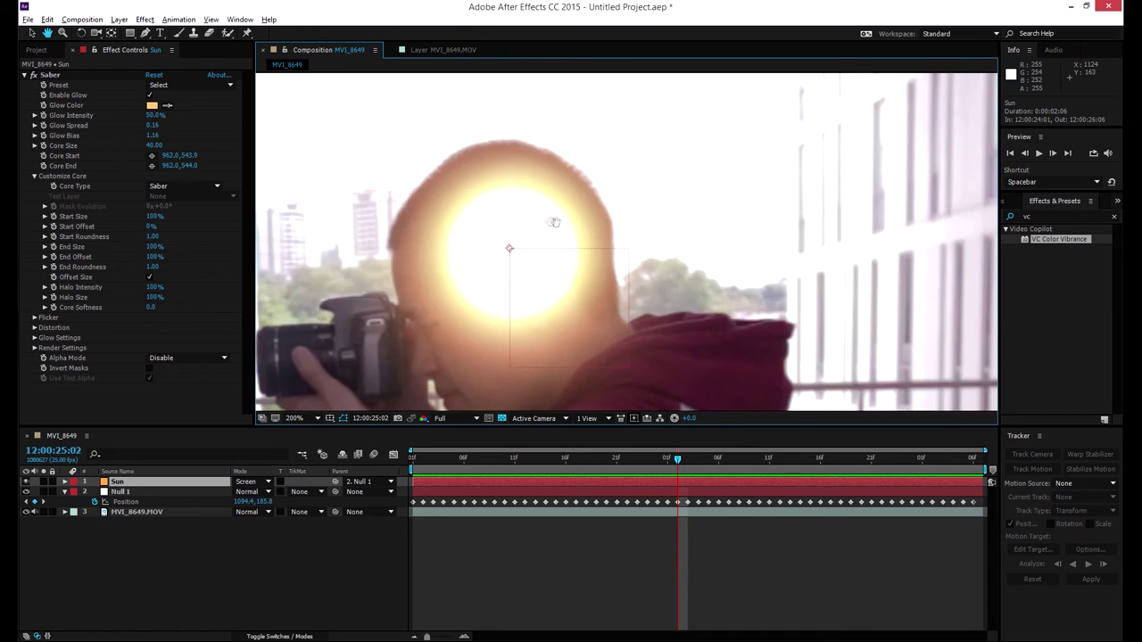
pyautogui.click(546, 141)
pyautogui.click(484, 176)
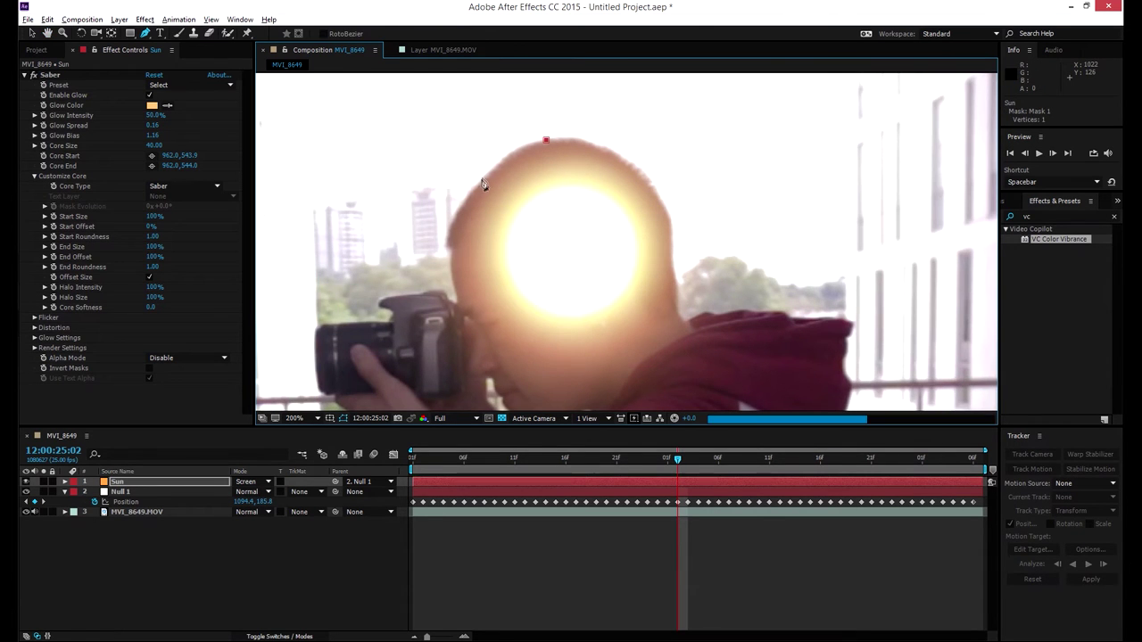
pyautogui.click(26, 482)
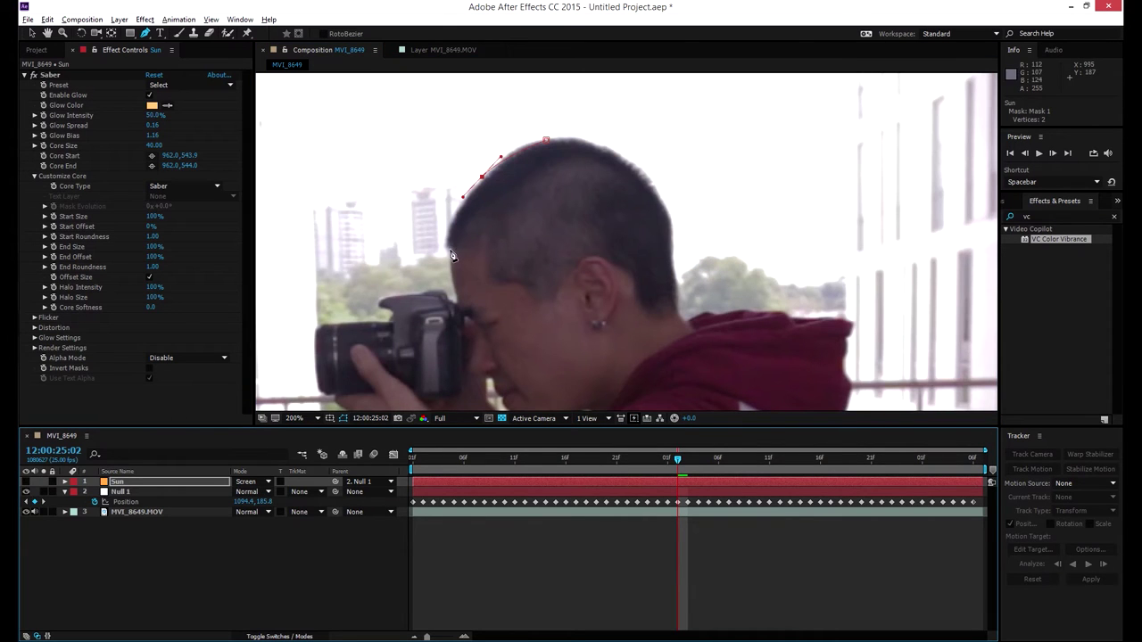
pyautogui.moveTo(446, 252); pyautogui.dragTo(449, 273)
pyautogui.click(455, 302)
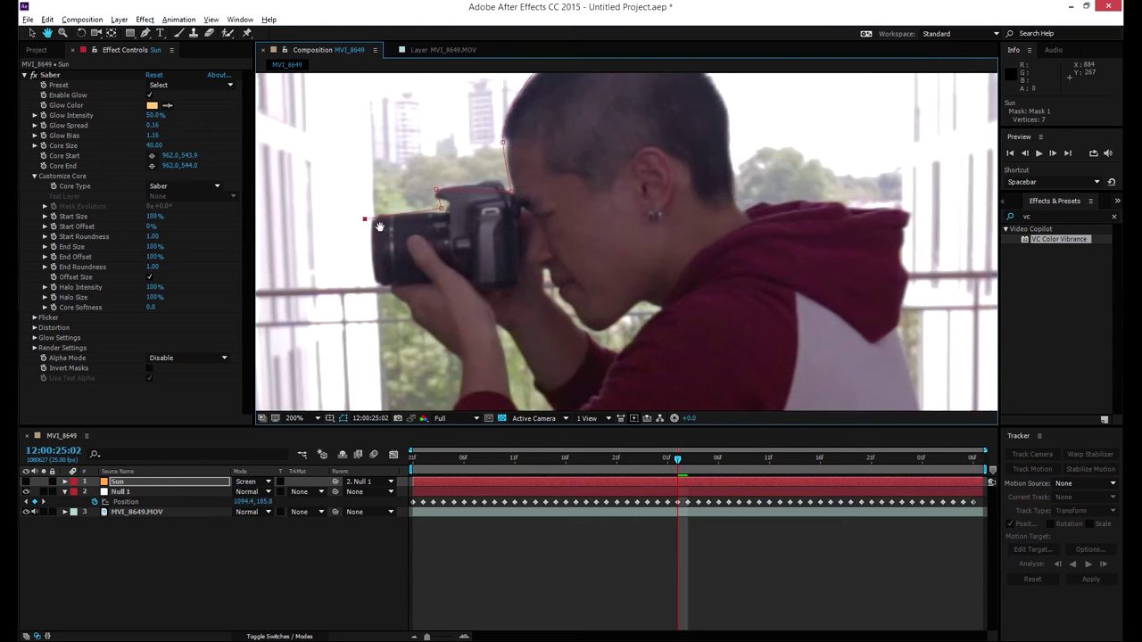
pyautogui.click(380, 272)
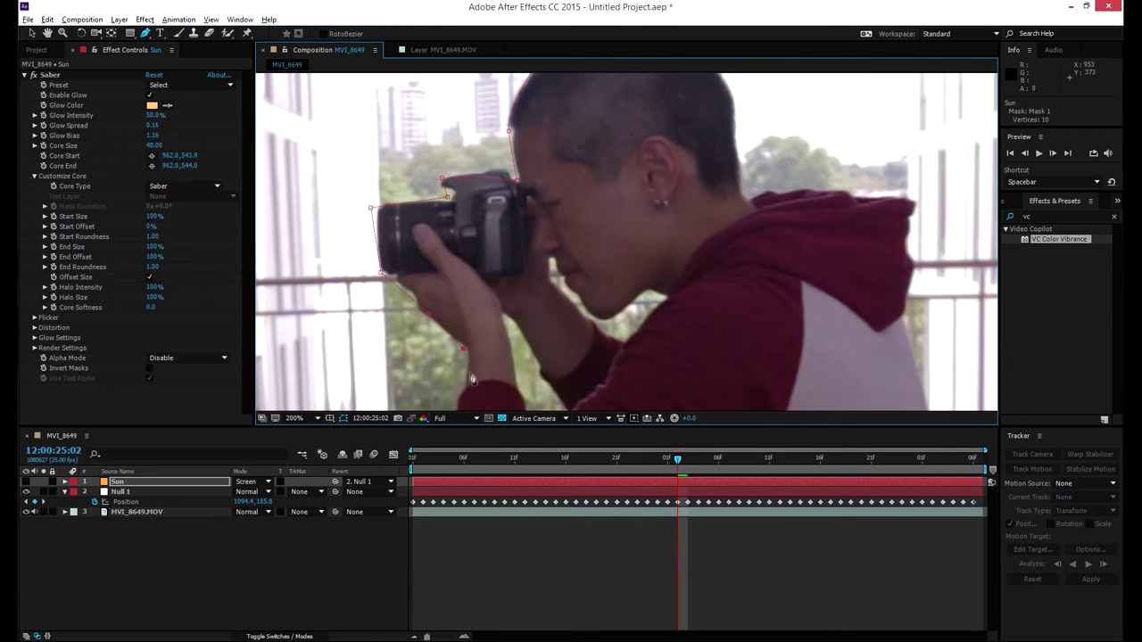
# Continue the mask across the man's torso, around the hood and up the back of his head, closing it at the crown.
pyautogui.moveTo(496, 377); pyautogui.dragTo(391, 358)
pyautogui.click(583, 333)
pyautogui.click(752, 304)
pyautogui.click(809, 264)
pyautogui.click(808, 176)
pyautogui.click(646, 174)
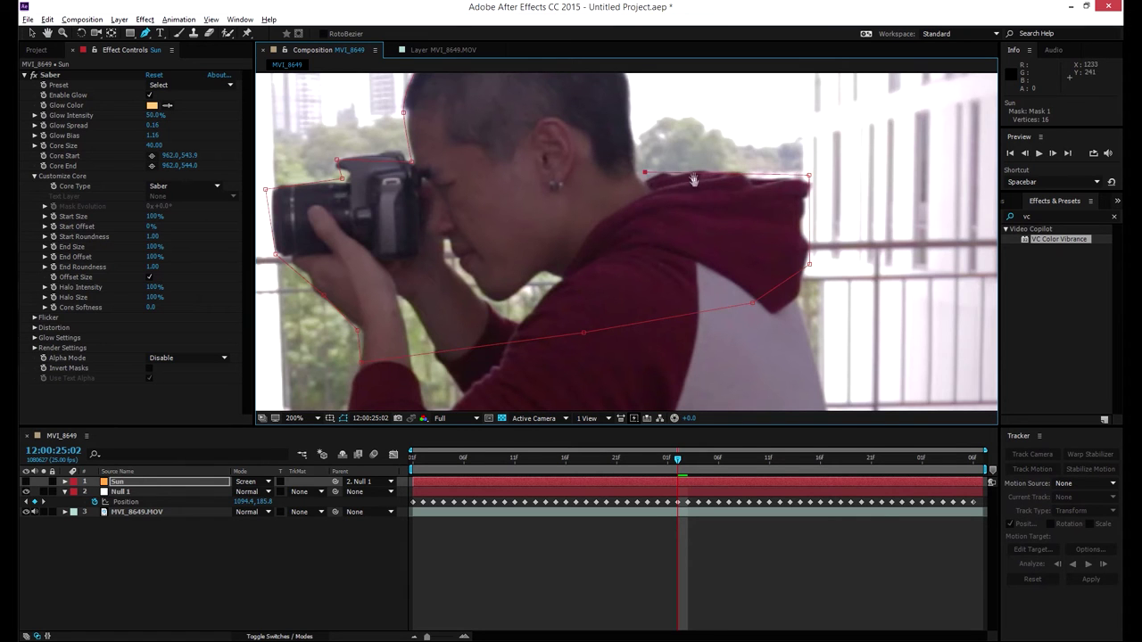
pyautogui.moveTo(646, 174); pyautogui.dragTo(676, 378)
pyautogui.click(660, 281)
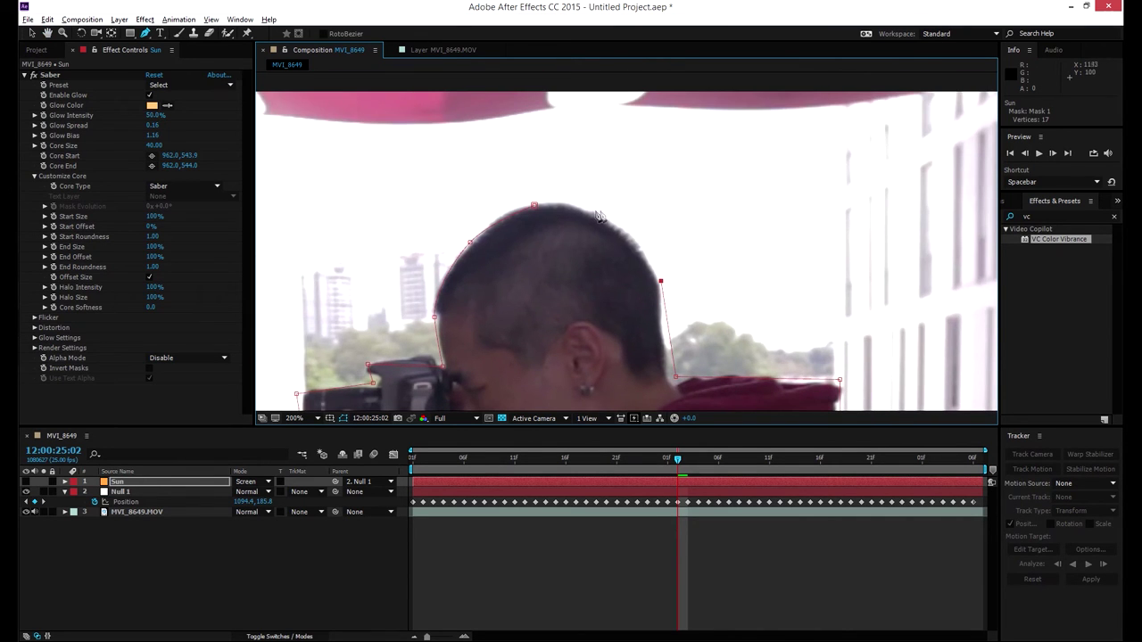
pyautogui.moveTo(570, 205); pyautogui.dragTo(524, 209)
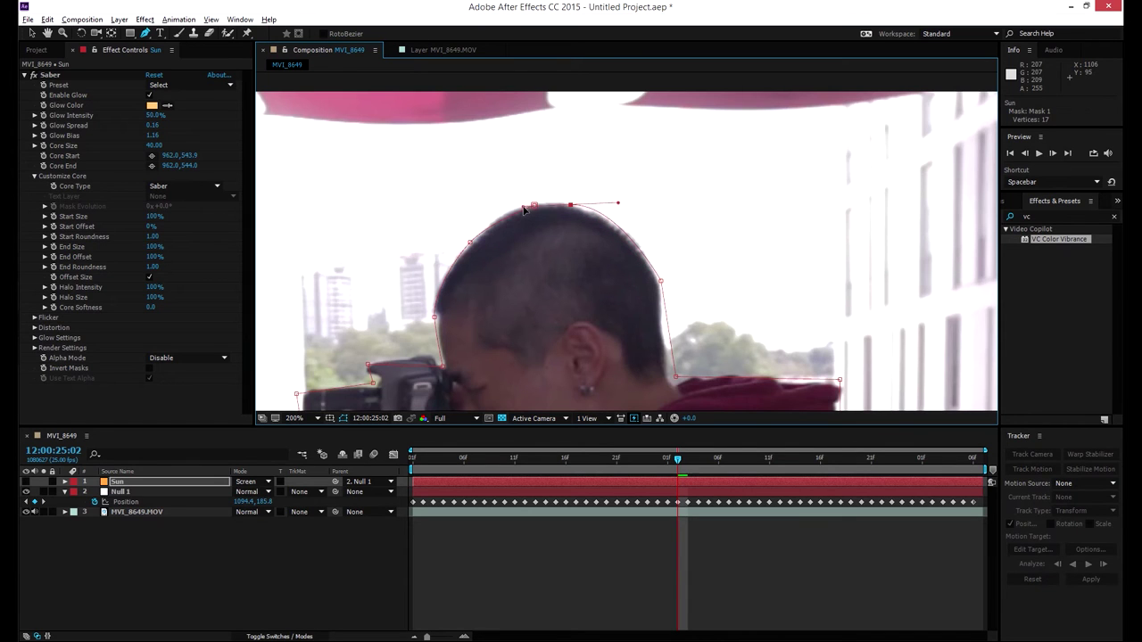
pyautogui.moveTo(503, 313); pyautogui.dragTo(525, 258)
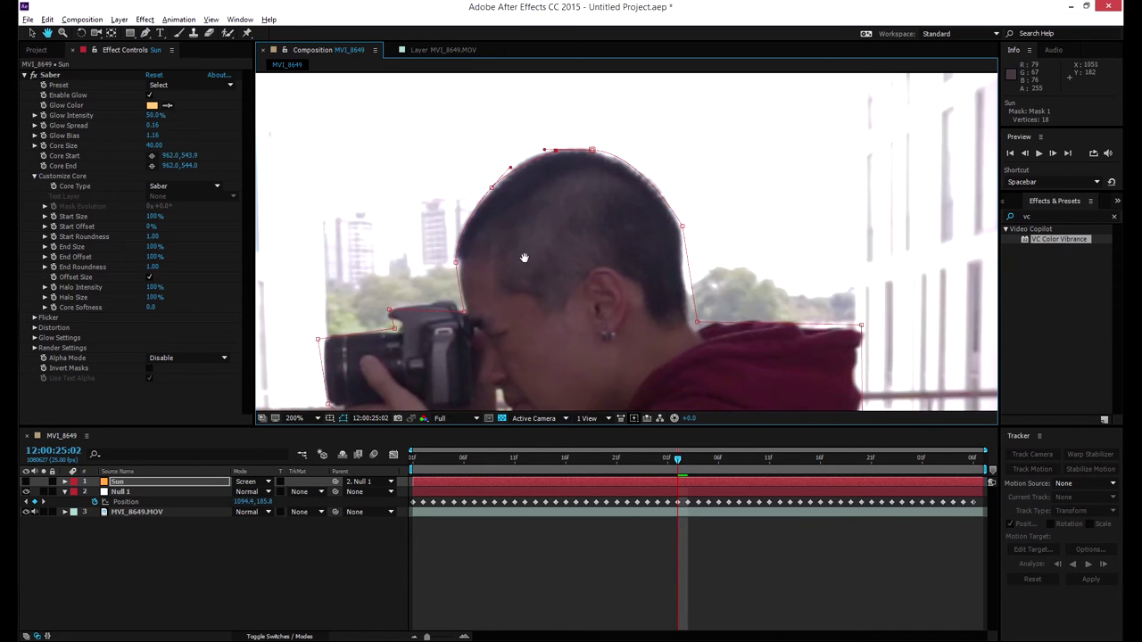
# Keyframe the Sun's Mask Path at 12:00:25:02 and move the whole mask onto the man at 12:00:24:01.
pyautogui.press('m')
pyautogui.click(103, 502)
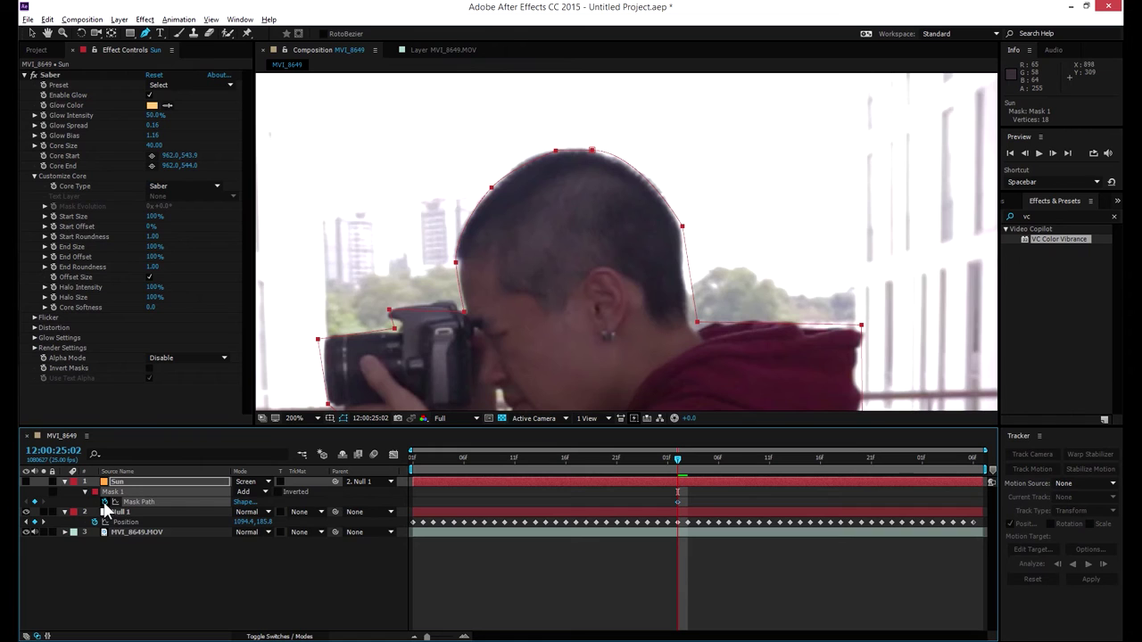
pyautogui.moveTo(480, 463); pyautogui.dragTo(412, 458)
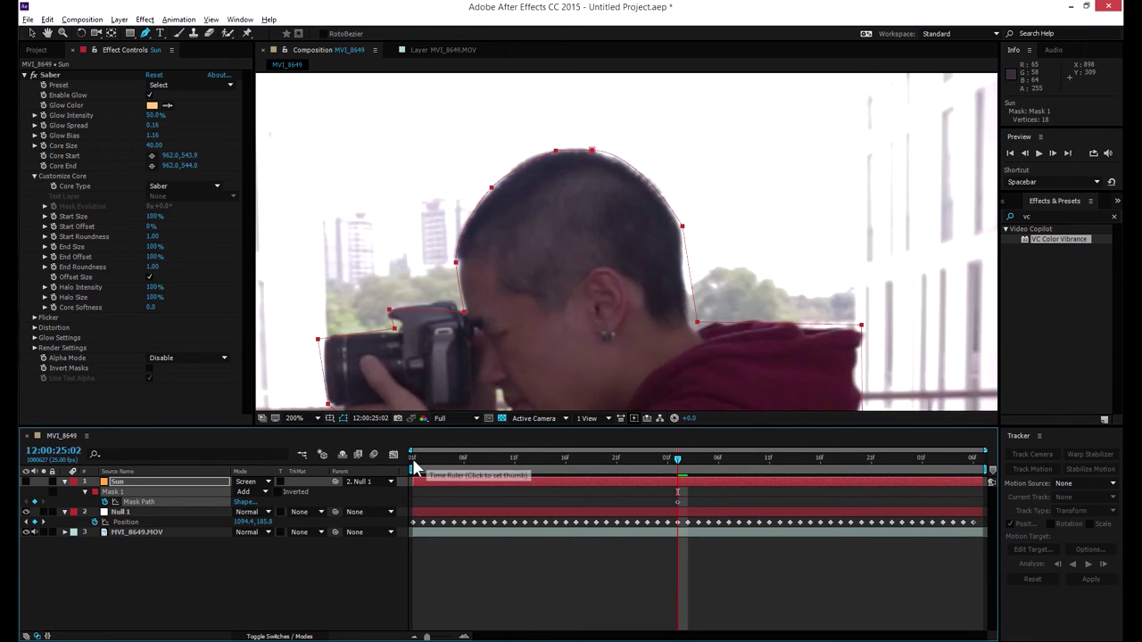
pyautogui.press(',')
pyautogui.press('v')
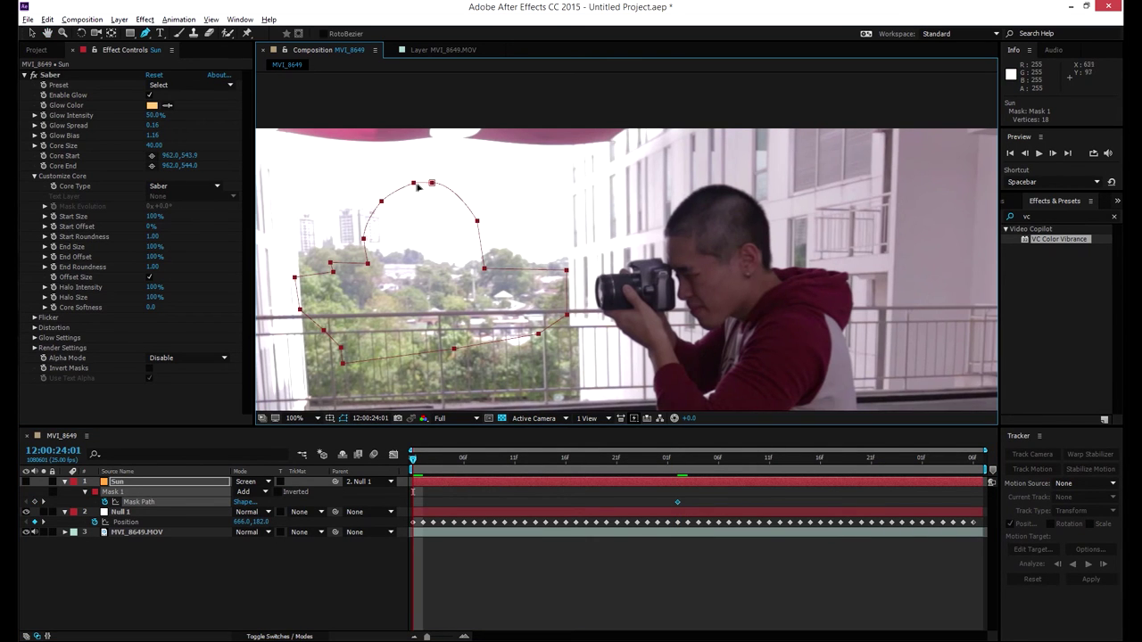
pyautogui.hotkey('ctrl', 't')
pyautogui.moveTo(437, 239); pyautogui.dragTo(711, 241)
pyautogui.press('Return')
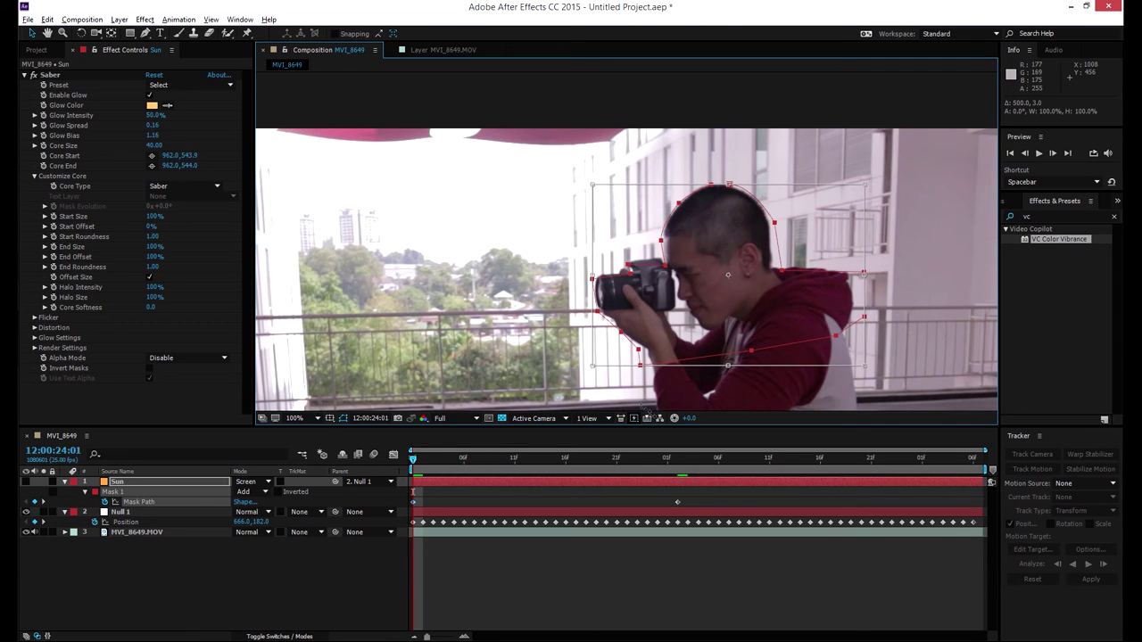
# Move the whole mask to fit the man's head at 12:00:26:06 and at 12:00:25:16.
pyautogui.click(986, 456)
pyautogui.hotkey('ctrl', 't')
pyautogui.moveTo(893, 243); pyautogui.dragTo(534, 264)
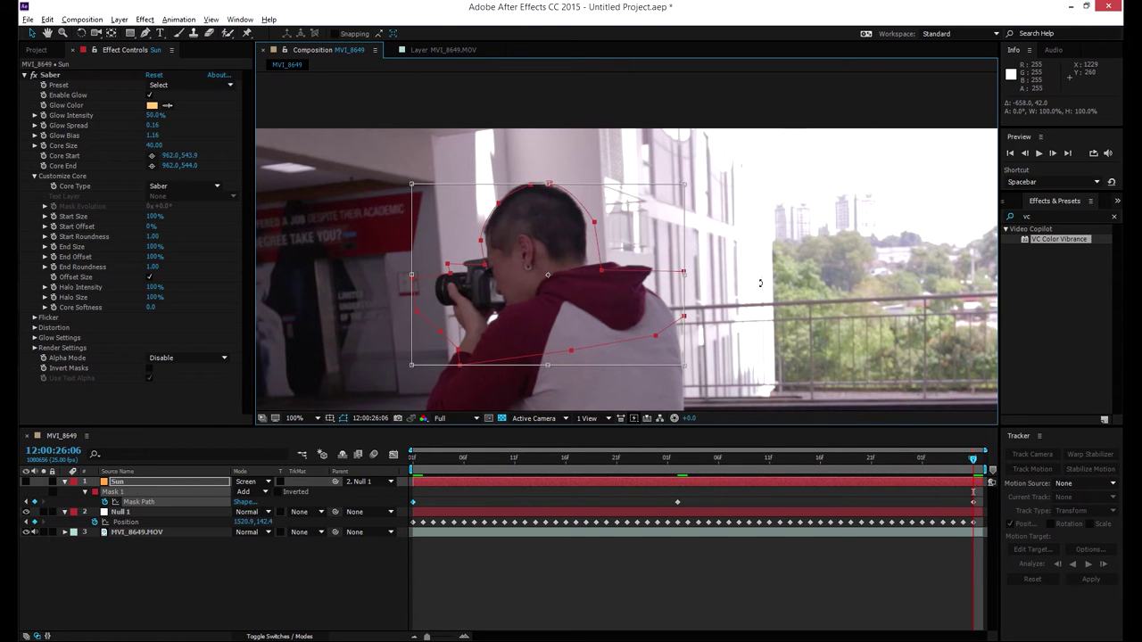
pyautogui.click(821, 459)
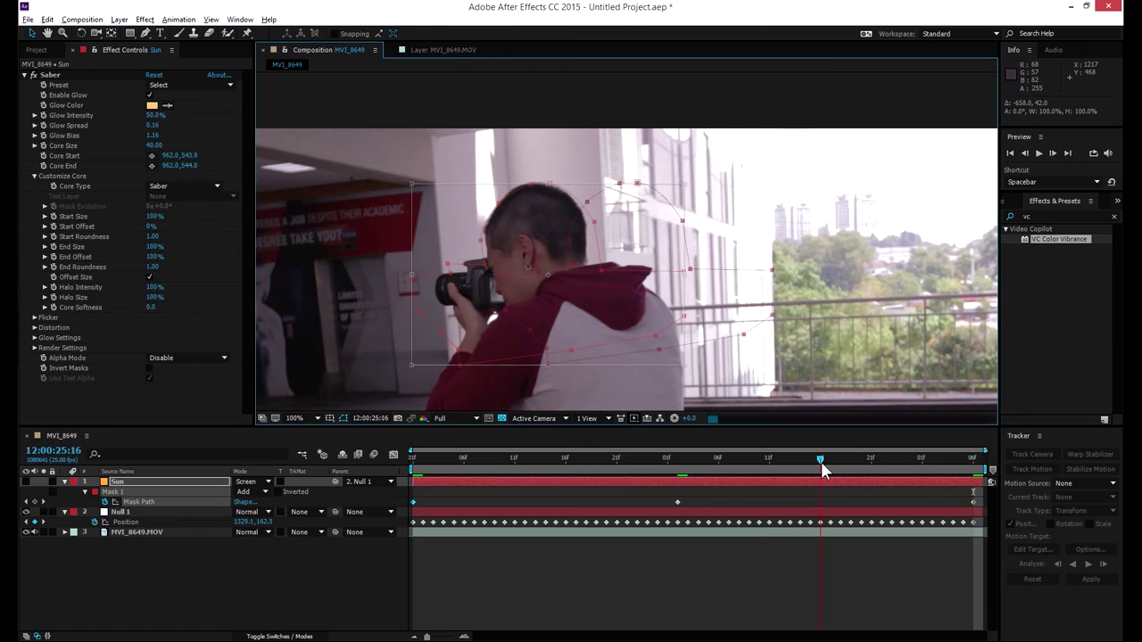
pyautogui.doubleClick(636, 249)
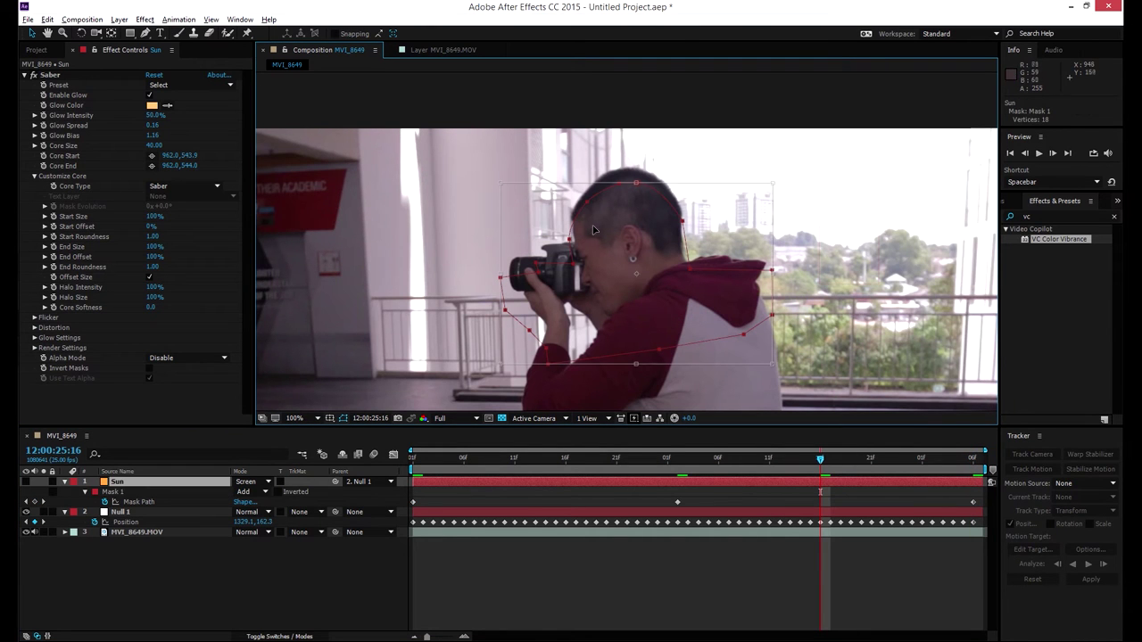
pyautogui.moveTo(600, 231); pyautogui.dragTo(599, 220)
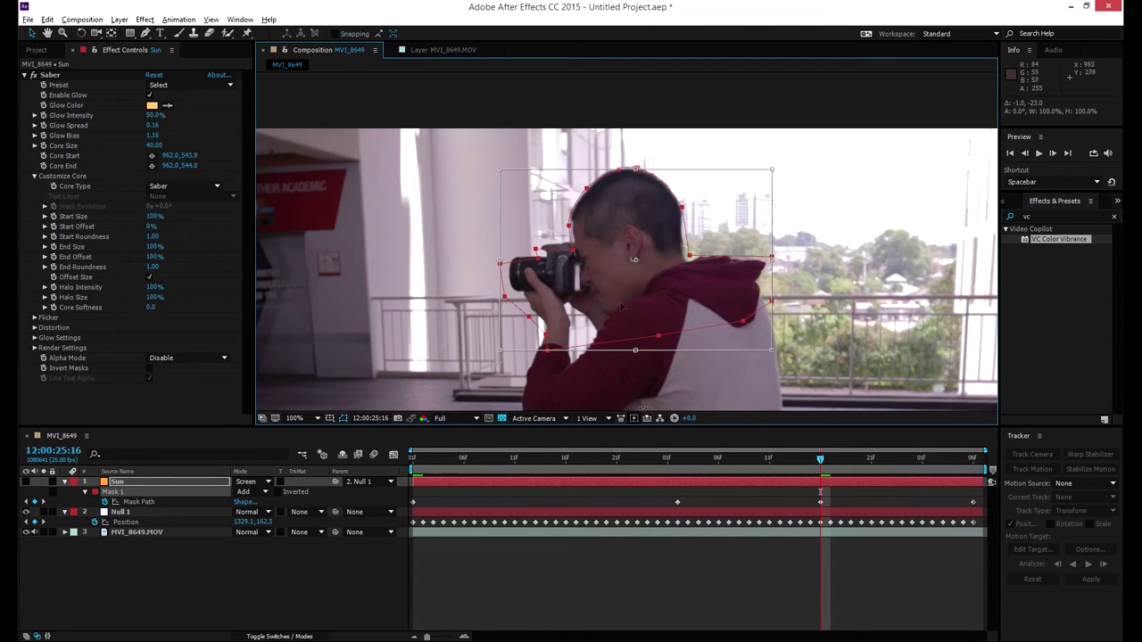
# Realign the mask with the man's head at 12:00:24:11 and at 12:00:24:18.
pyautogui.click(514, 461)
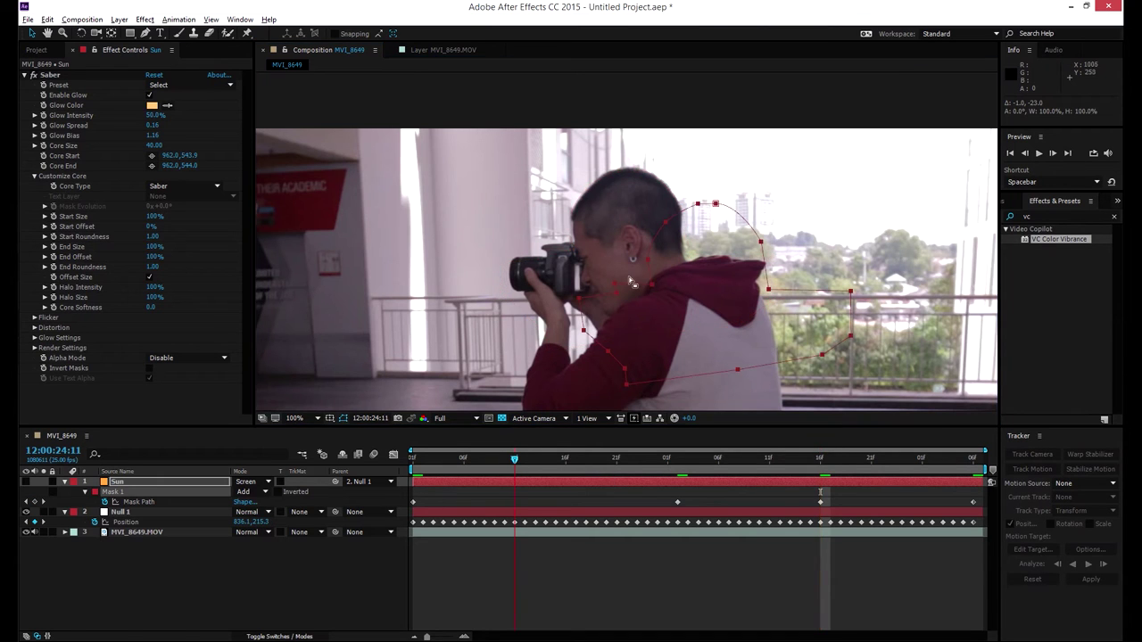
pyautogui.moveTo(685, 262); pyautogui.dragTo(688, 264)
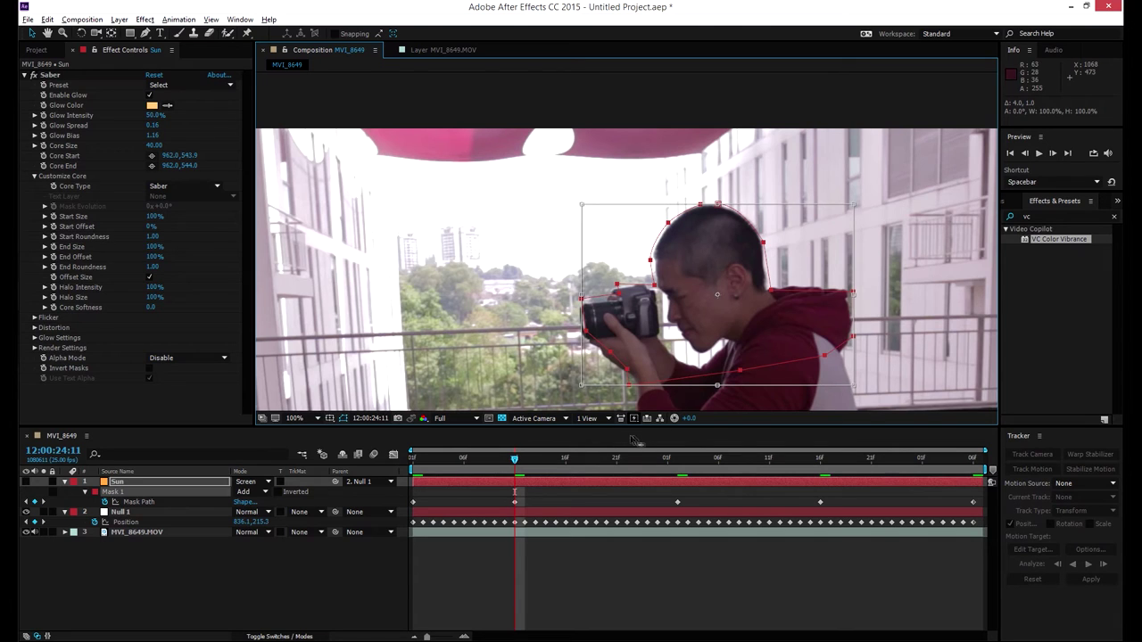
pyautogui.click(587, 457)
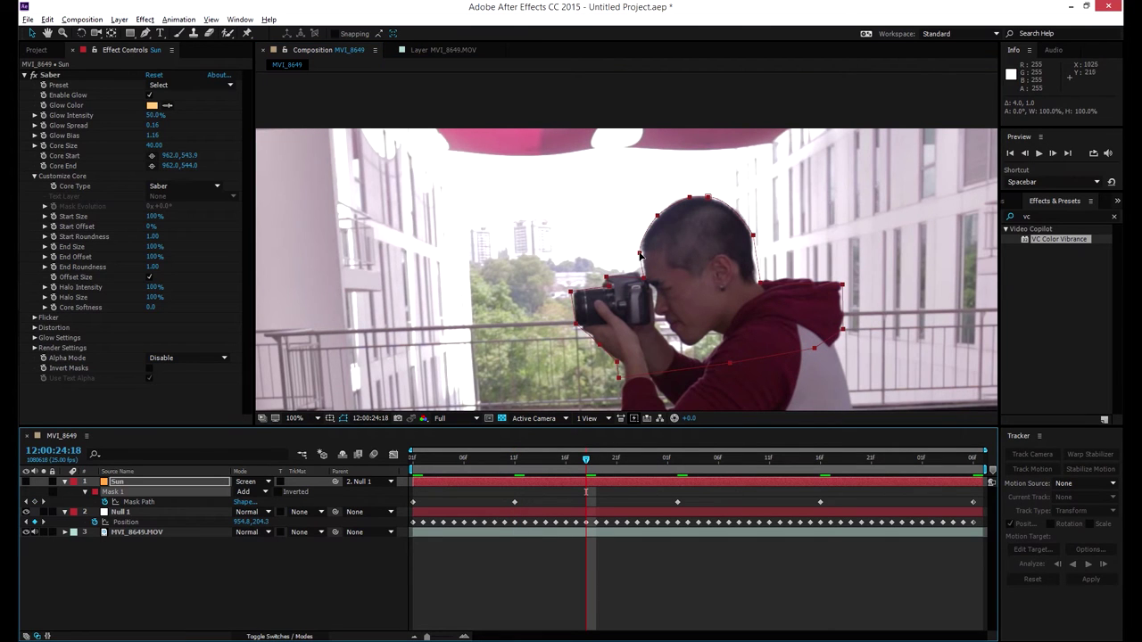
pyautogui.doubleClick(763, 288)
pyautogui.moveTo(748, 283); pyautogui.dragTo(747, 279)
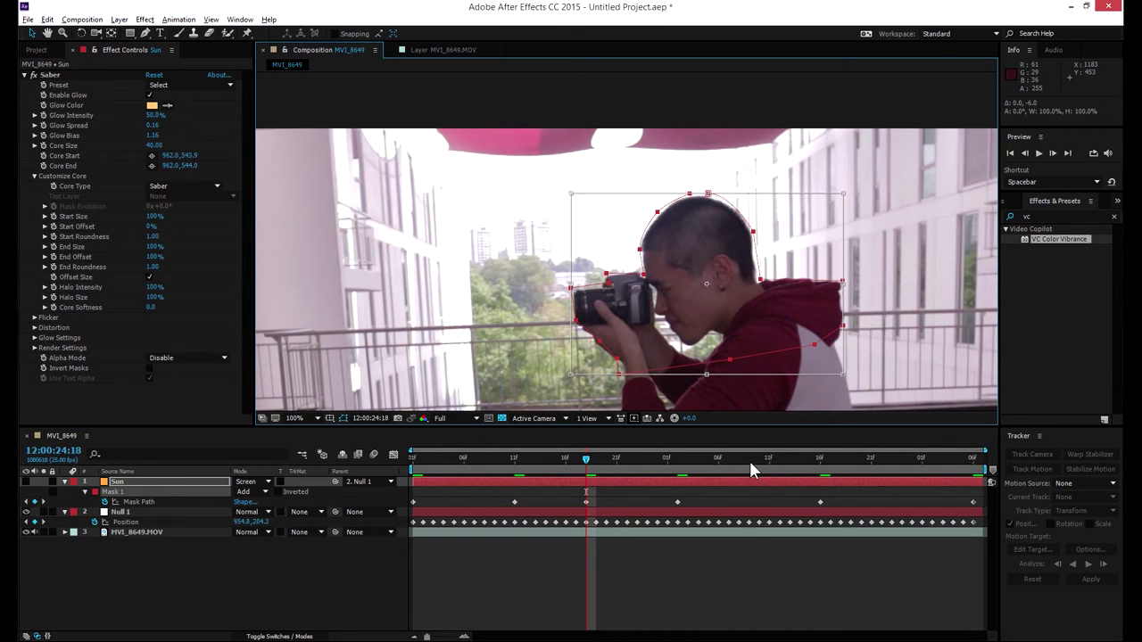
# Realign the mask with the man's head at 12:00:25:09 and midway between the last two Mask Path keyframes.
pyautogui.click(749, 460)
pyautogui.doubleClick(586, 239)
pyautogui.moveTo(618, 263); pyautogui.dragTo(625, 263)
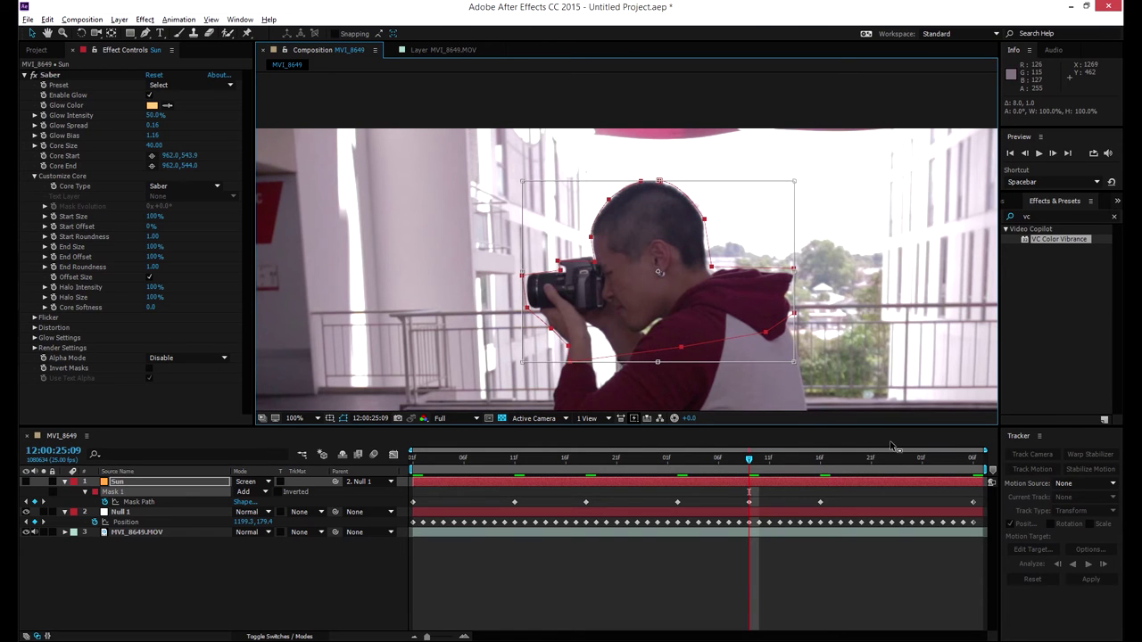
pyautogui.click(892, 458)
pyautogui.doubleClick(529, 229)
pyautogui.moveTo(570, 251); pyautogui.dragTo(561, 247)
# Lower the mask slightly to fit the man's head at 12:00:24:06.
pyautogui.click(464, 459)
pyautogui.doubleClick(657, 257)
pyautogui.moveTo(671, 258); pyautogui.dragTo(675, 266)
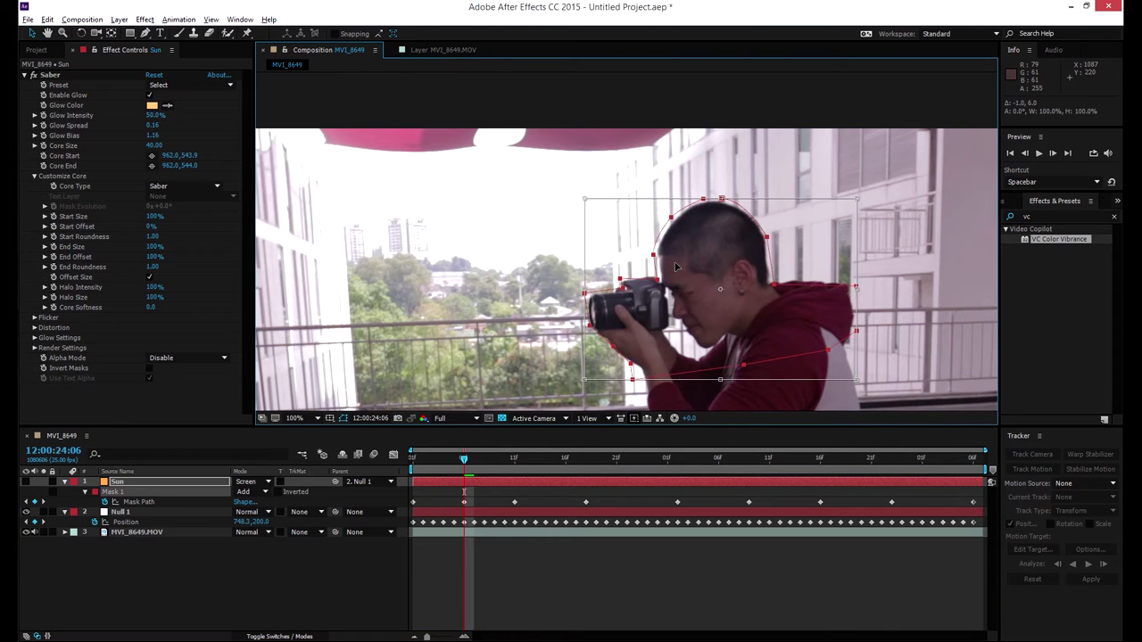
pyautogui.press('Return')
# Check how the mask follows the man, make the Sun layer visible again and go to 12:00:24:23.
pyautogui.moveTo(530, 458); pyautogui.dragTo(432, 455)
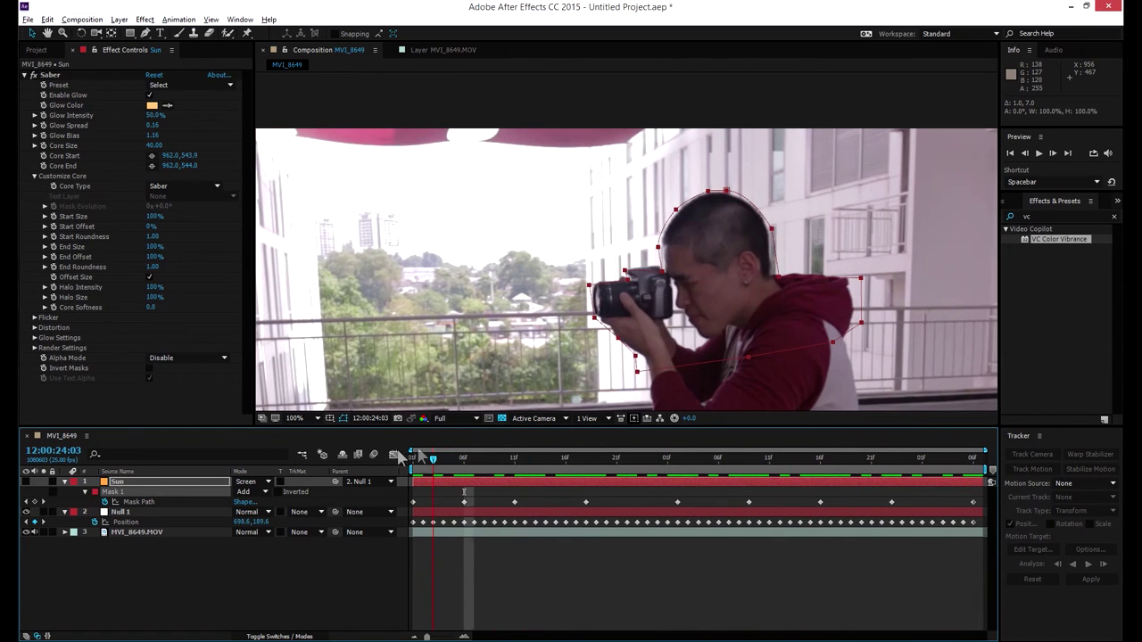
pyautogui.click(25, 481)
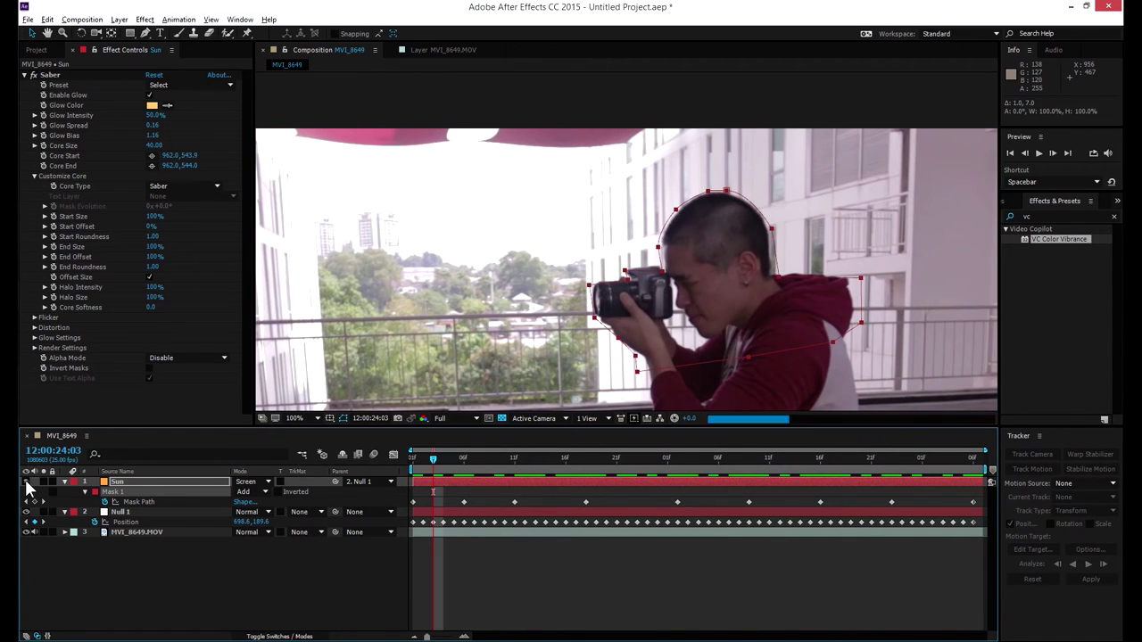
pyautogui.click(665, 460)
pyautogui.moveTo(674, 466); pyautogui.dragTo(637, 461)
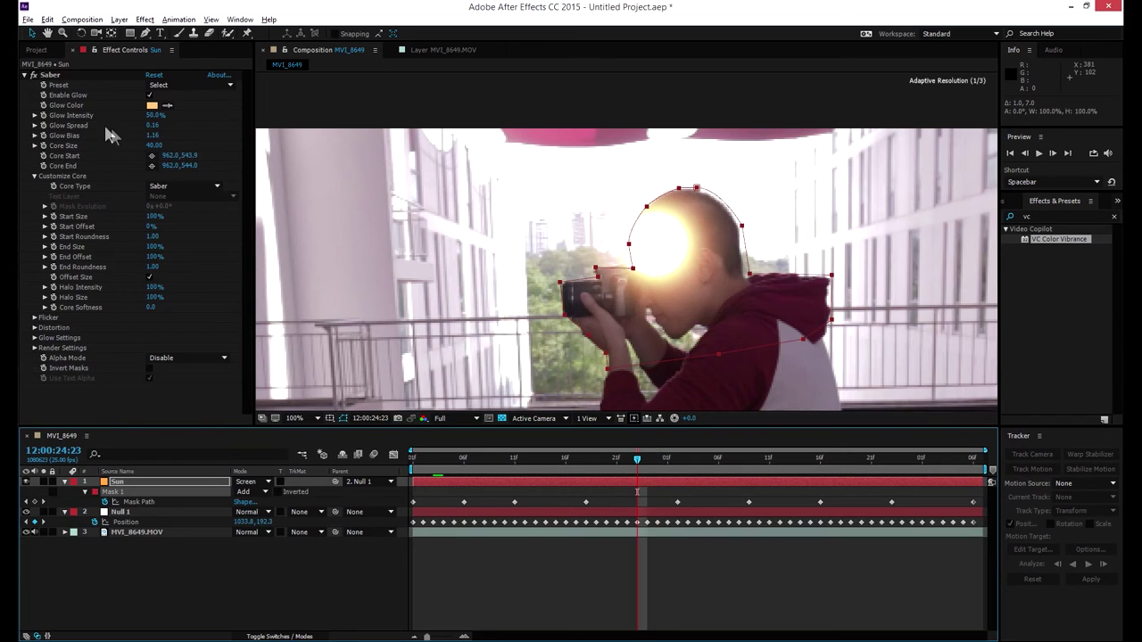
# Set the Saber effect's Alpha Mode to Mask Core on the Sun layer.
pyautogui.click(54, 75)
pyautogui.click(50, 71)
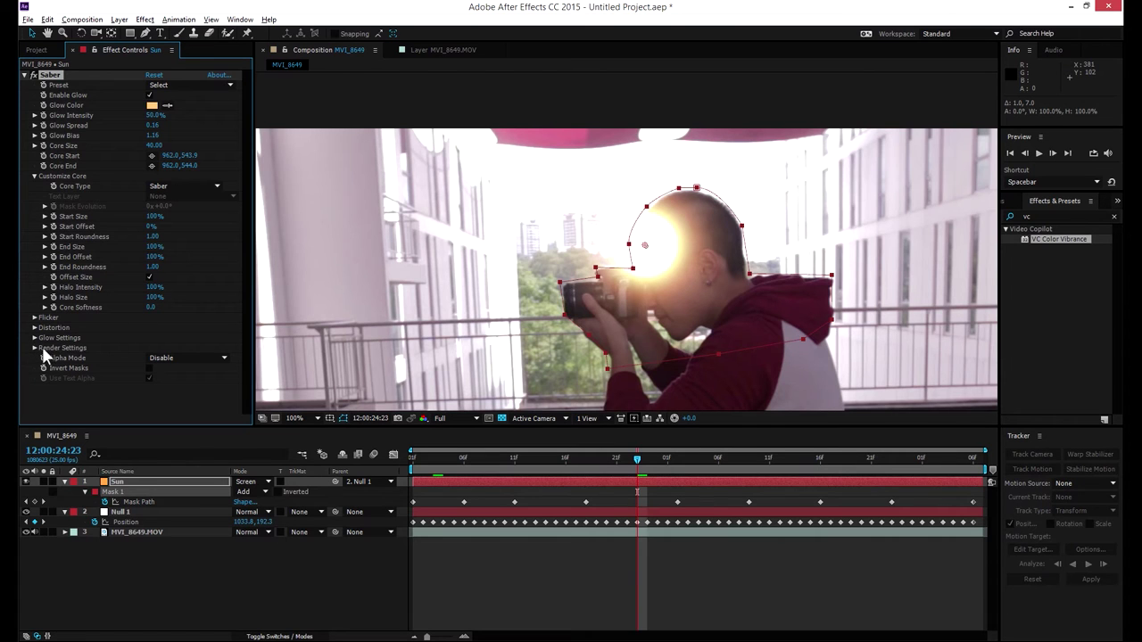
pyautogui.click(156, 357)
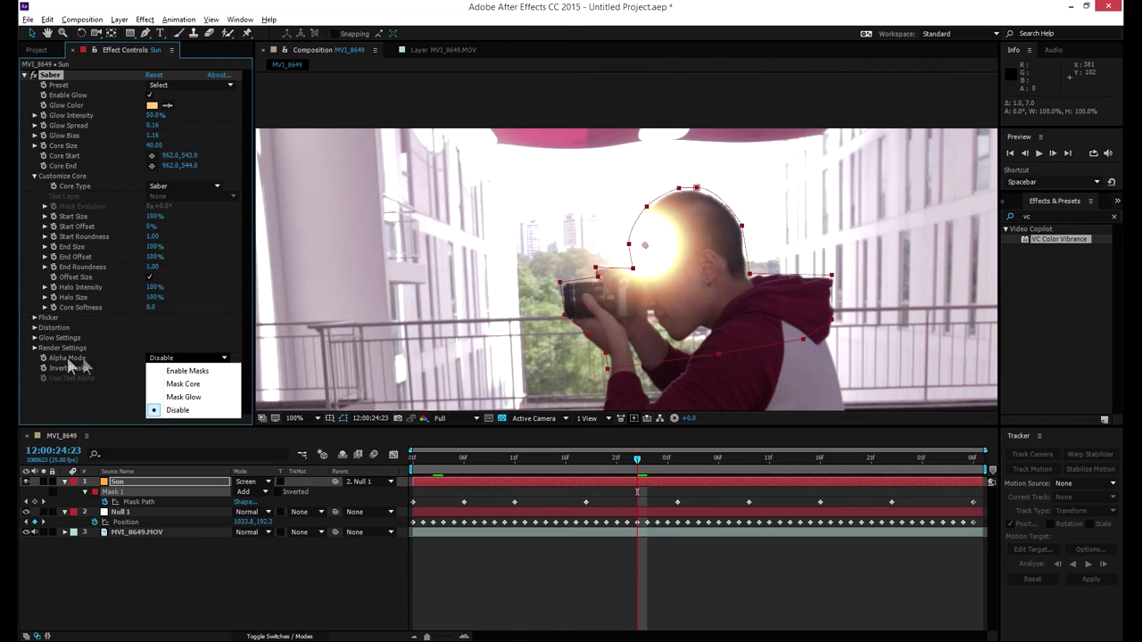
pyautogui.click(135, 350)
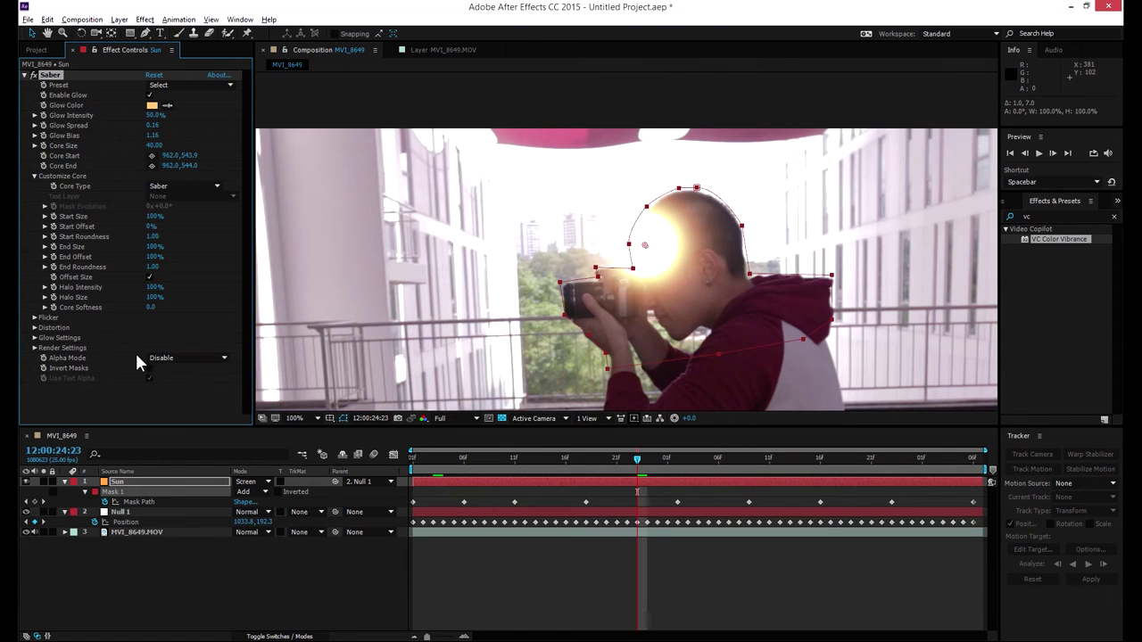
pyautogui.click(187, 359)
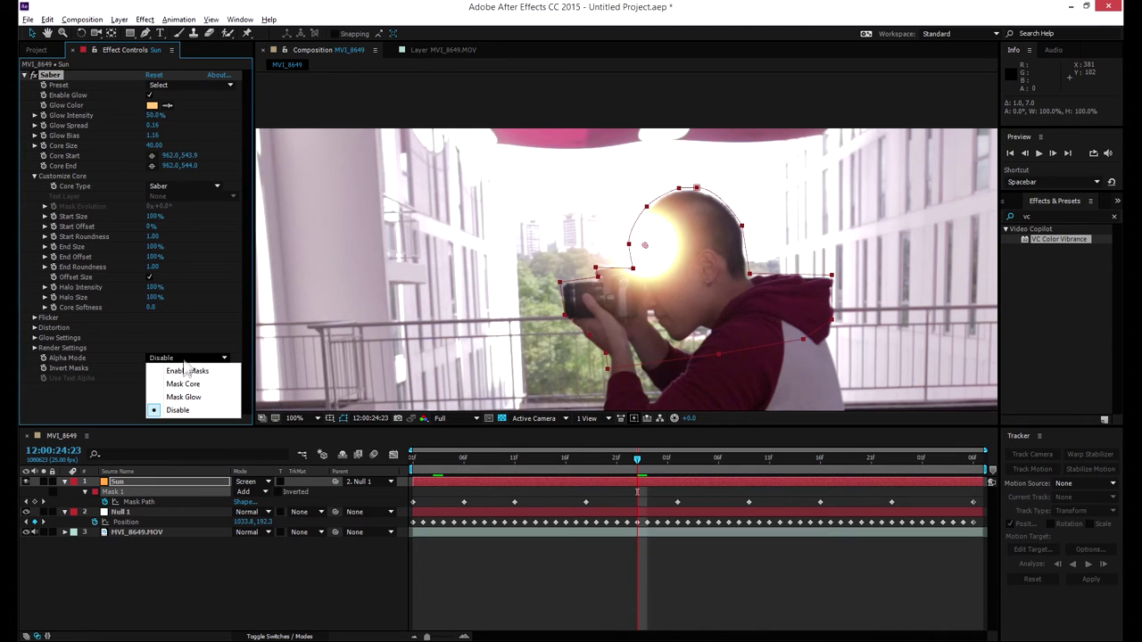
pyautogui.click(184, 383)
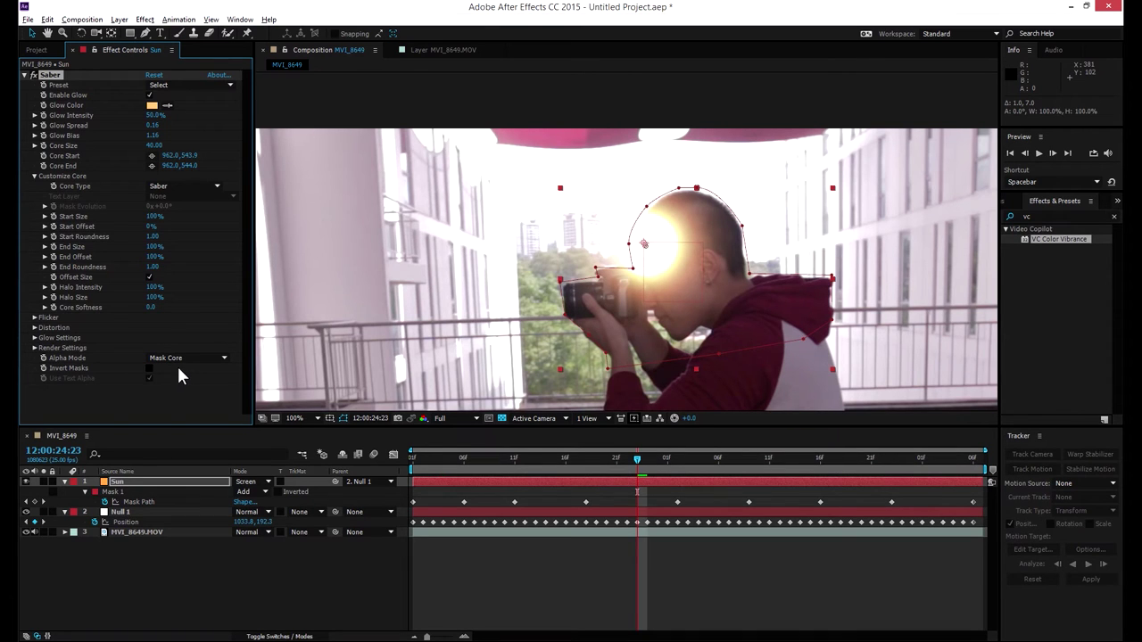
# Solo the Sun layer and examine closely where the mask edge crosses the glowing core.
pyautogui.click(43, 480)
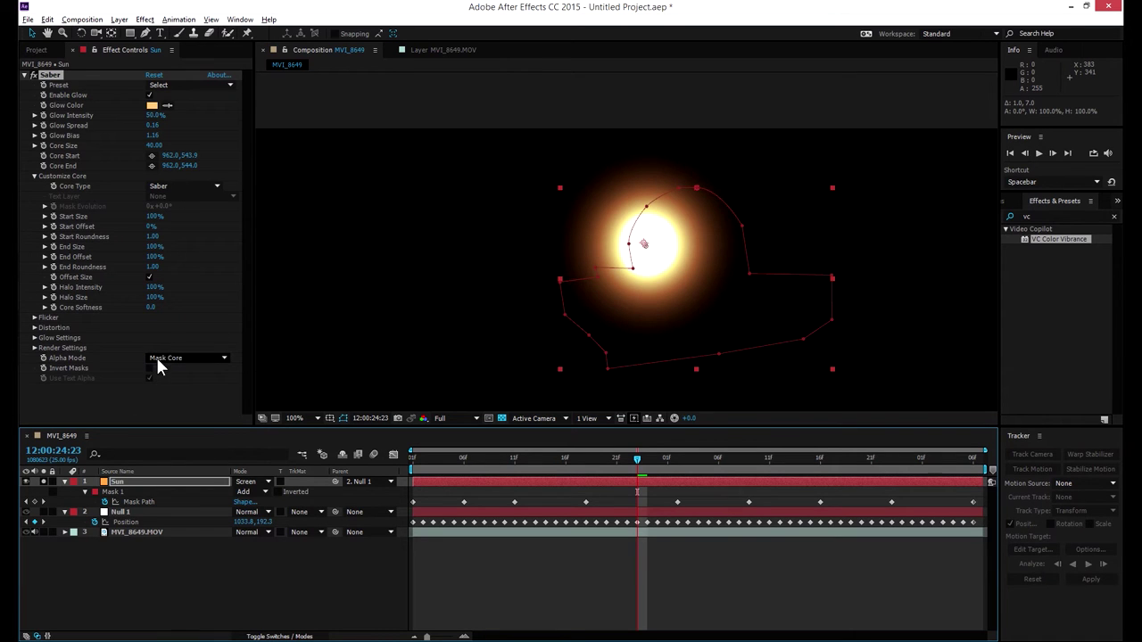
pyautogui.press('.')
pyautogui.moveTo(538, 245); pyautogui.dragTo(434, 227)
pyautogui.press('v')
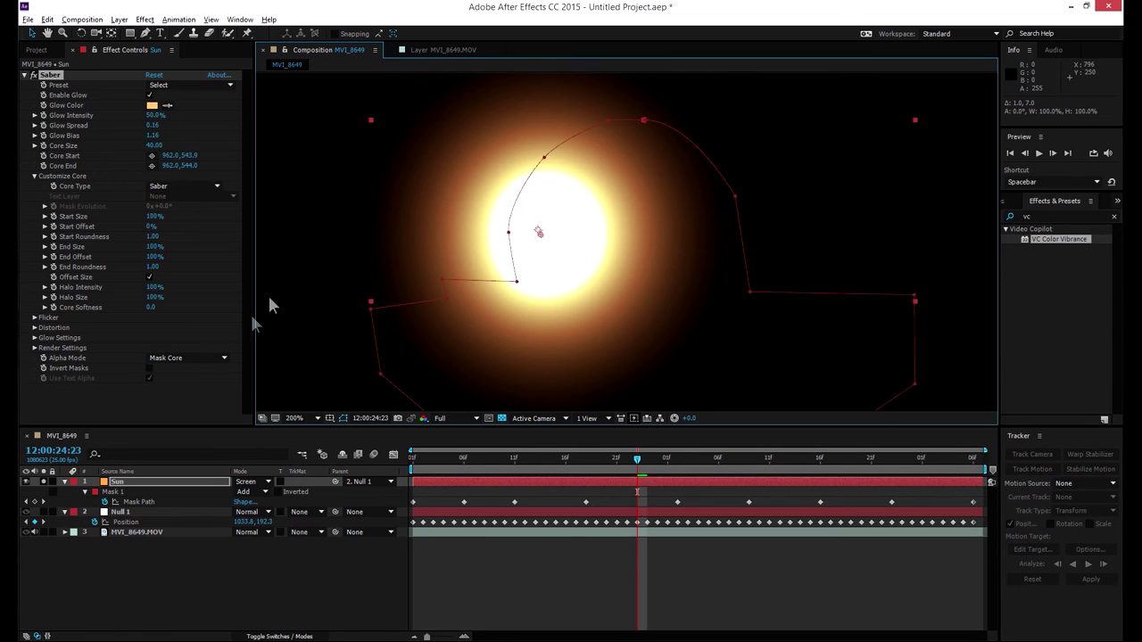
# Try Mask Glow as the Saber effect's Alpha Mode and return it to Mask Core.
pyautogui.click(189, 361)
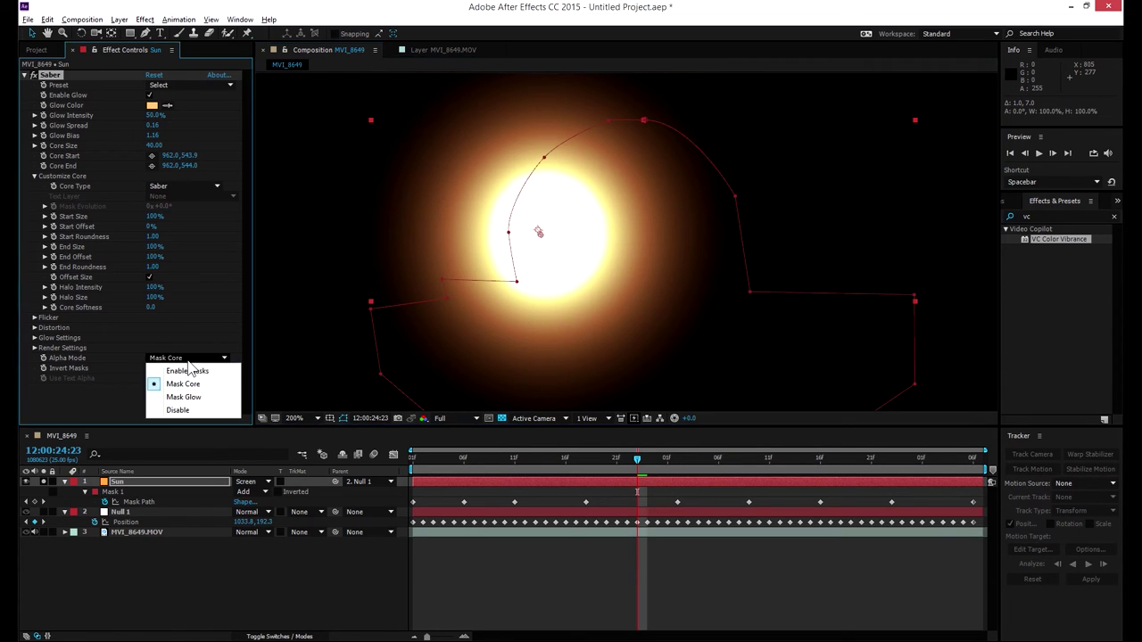
pyautogui.click(183, 397)
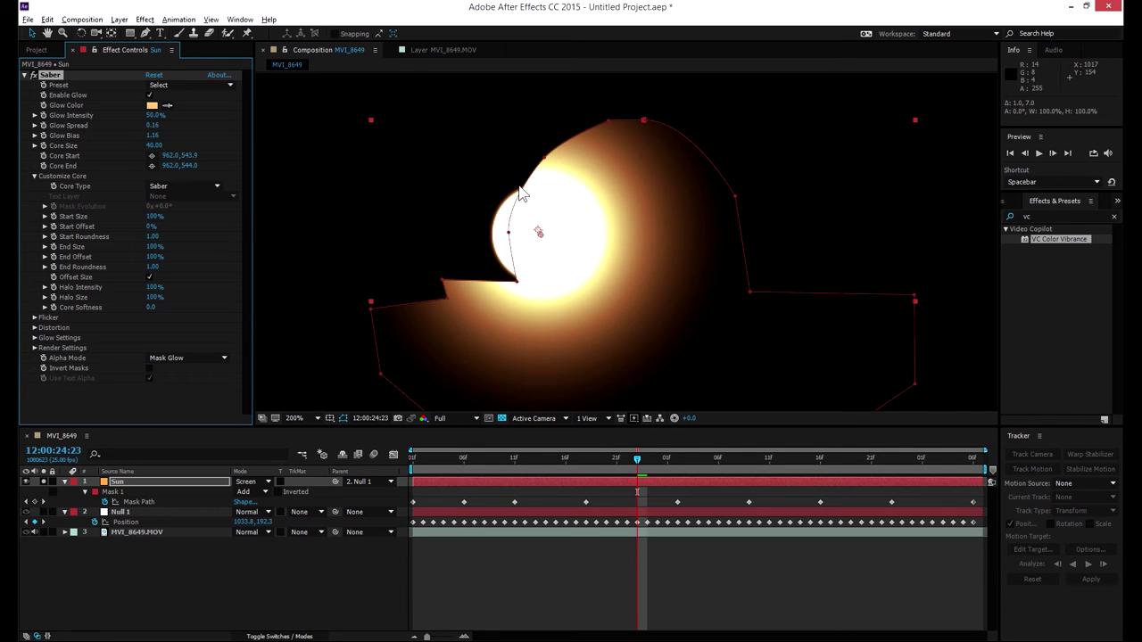
pyautogui.click(184, 358)
pyautogui.click(189, 384)
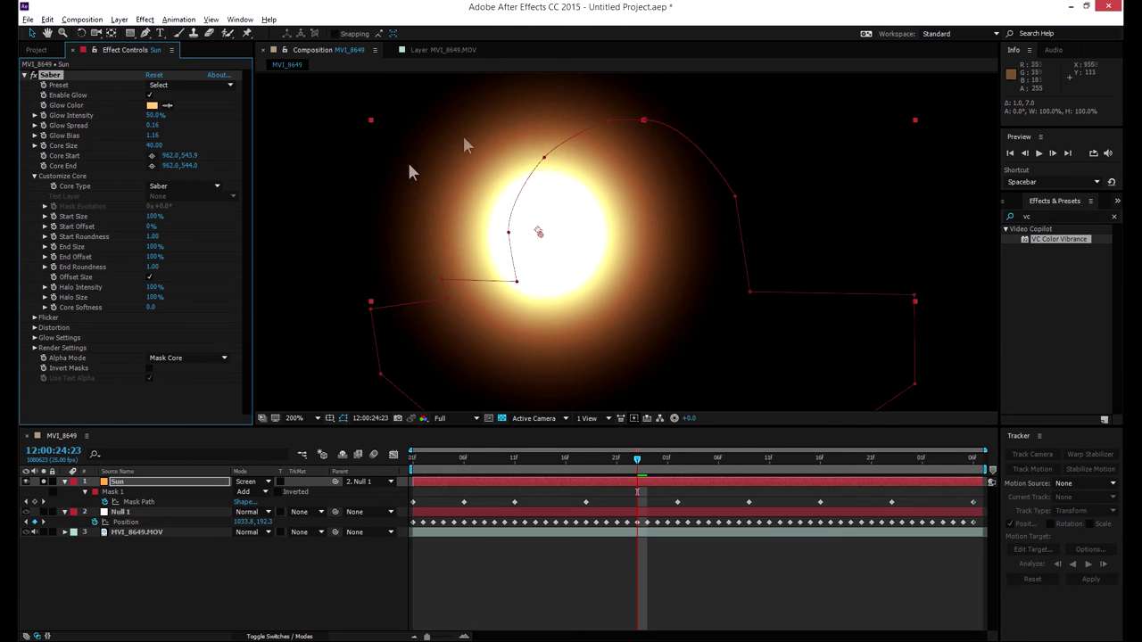
# Set the Sun layer's Mask 1 mode to Subtract and turn off the layer's solo.
pyautogui.click(176, 480)
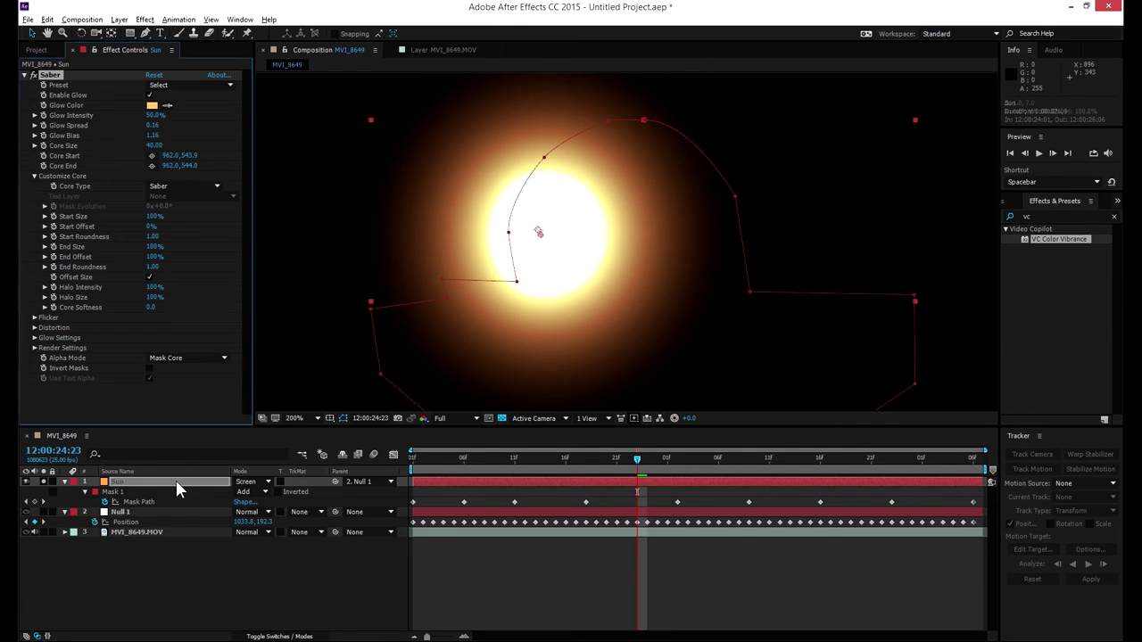
pyautogui.click(252, 496)
pyautogui.click(267, 529)
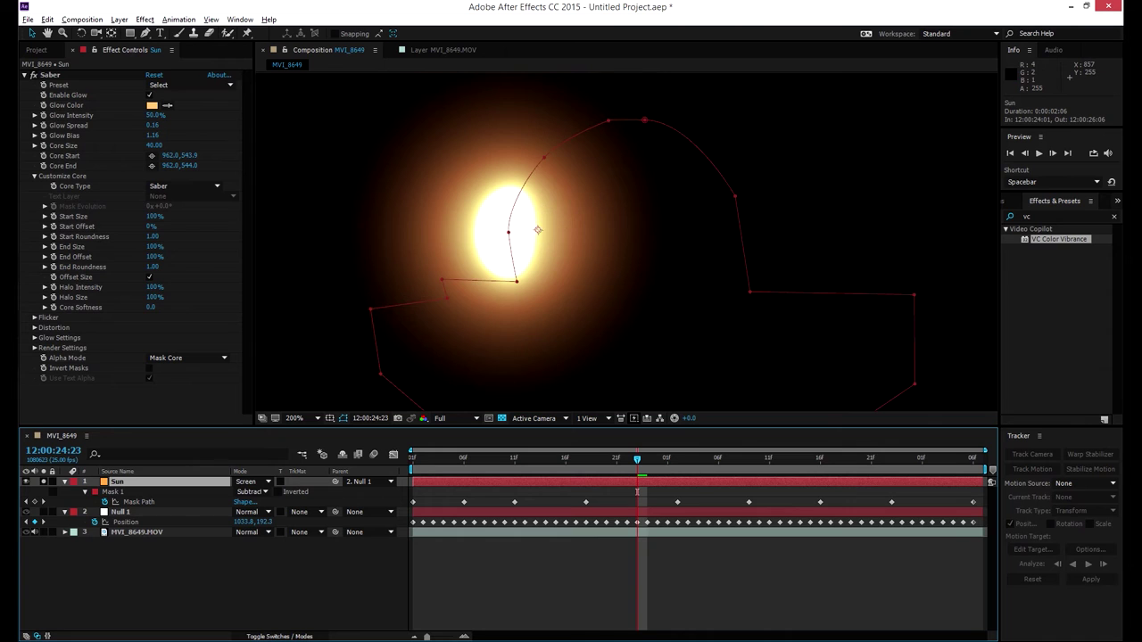
pyautogui.click(43, 481)
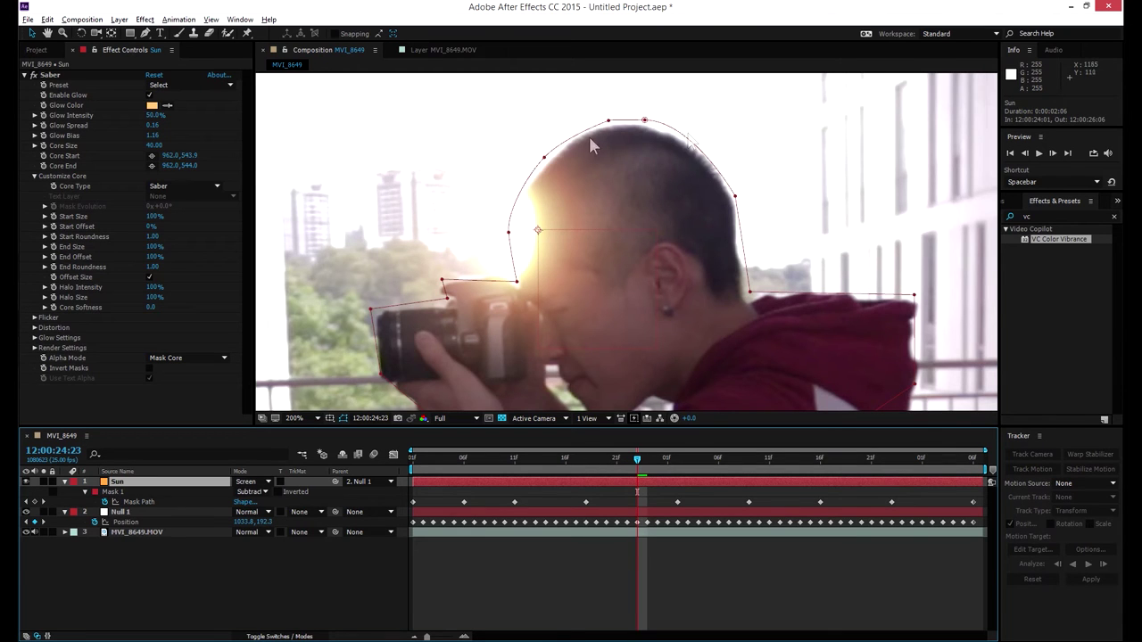
# Examine up close and at full size how the masked sun passes behind the man's head, through 12:00:24:19 and 12:00:25:06.
pyautogui.press(',')
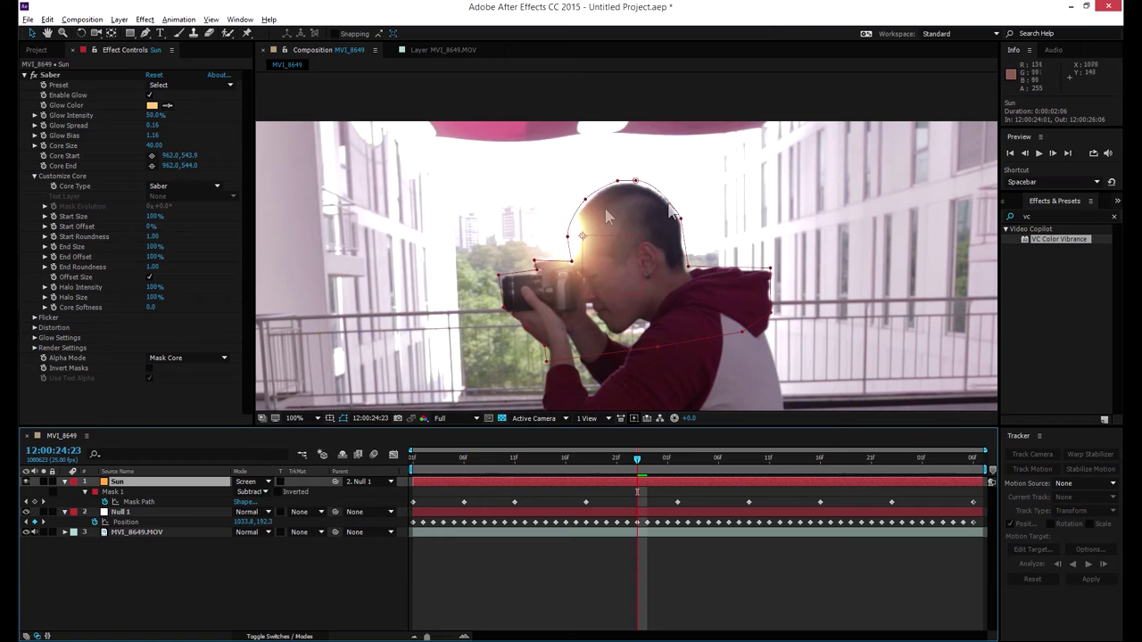
pyautogui.press('.')
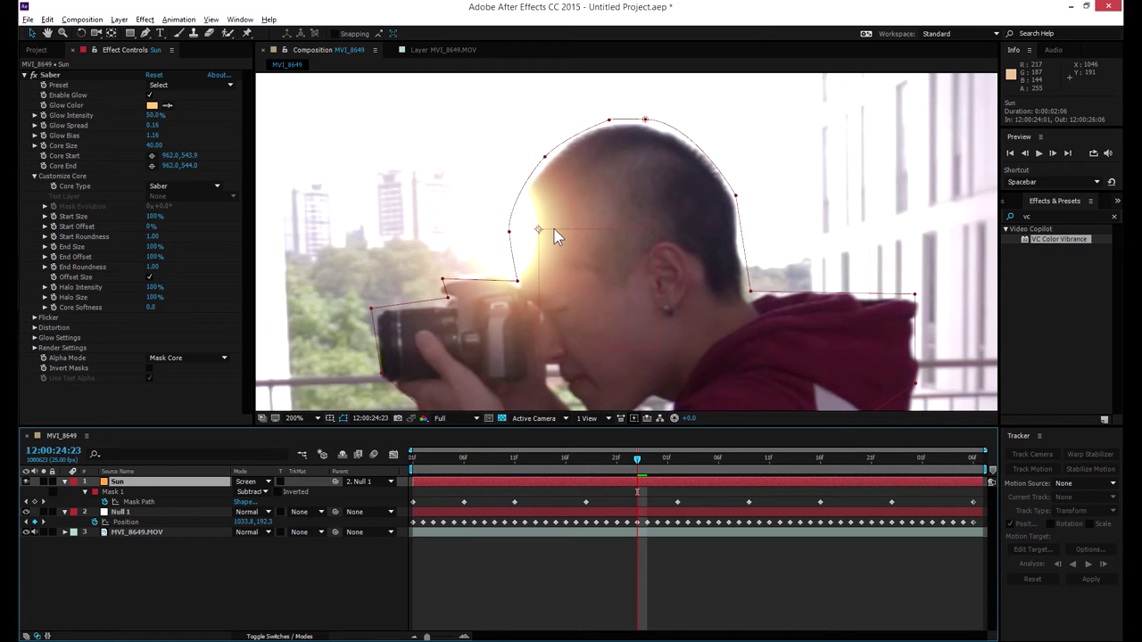
pyautogui.press('.')
pyautogui.press(',')
pyautogui.press(',')
pyautogui.press('.')
pyautogui.press('.')
pyautogui.press(',')
pyautogui.moveTo(589, 463); pyautogui.dragTo(596, 417)
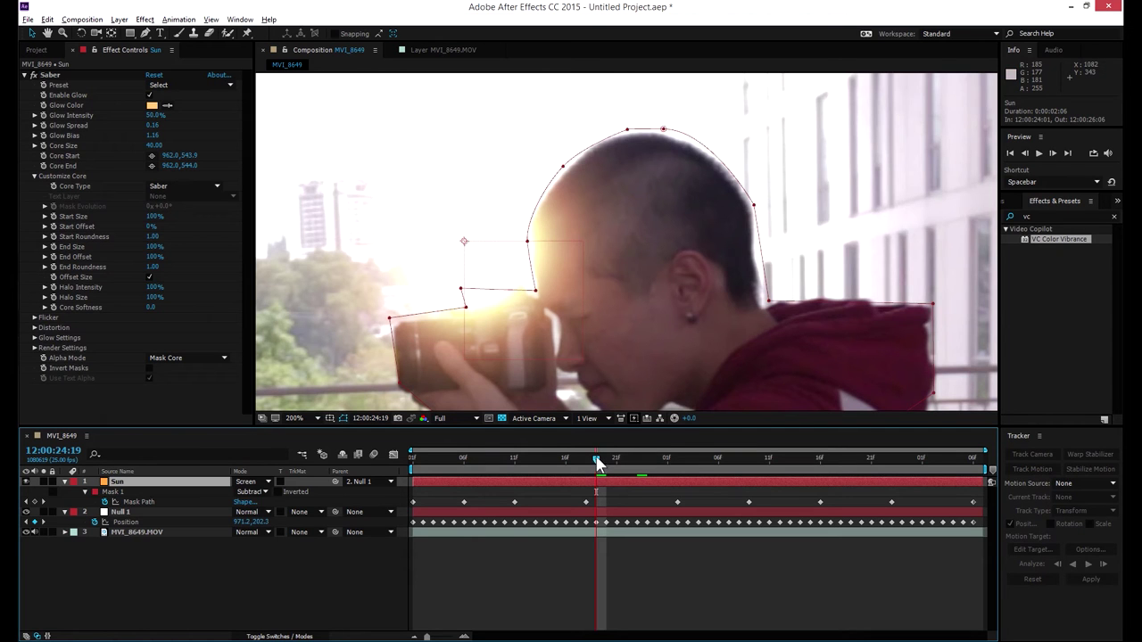
pyautogui.moveTo(597, 457); pyautogui.dragTo(721, 451)
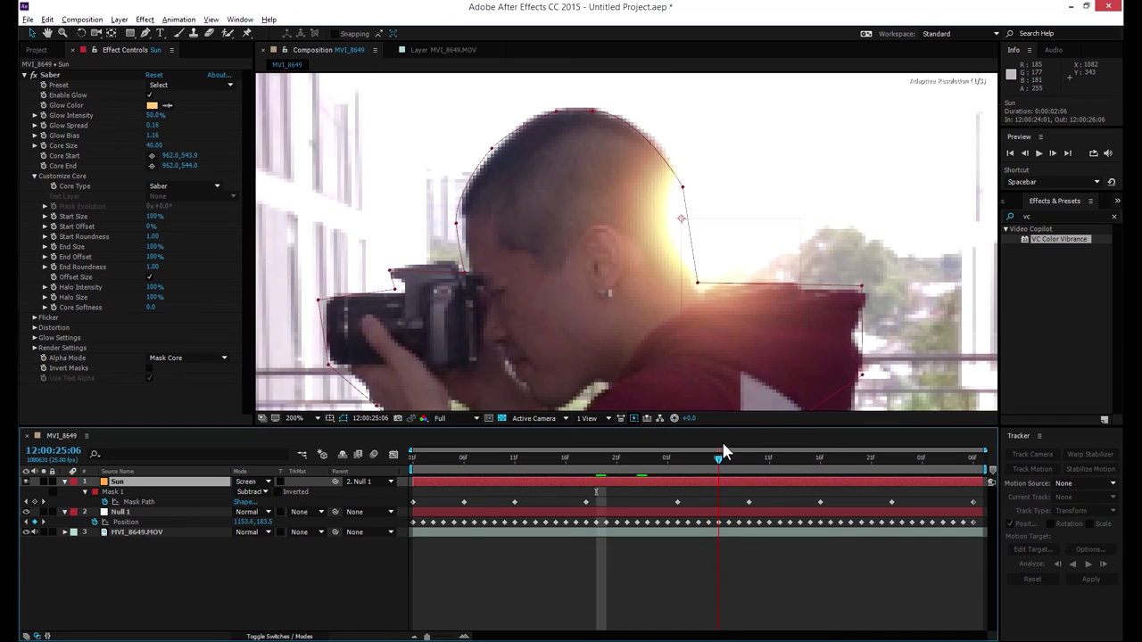
pyautogui.scroll(-2, 605, 267)
pyautogui.scroll(2, 605, 267)
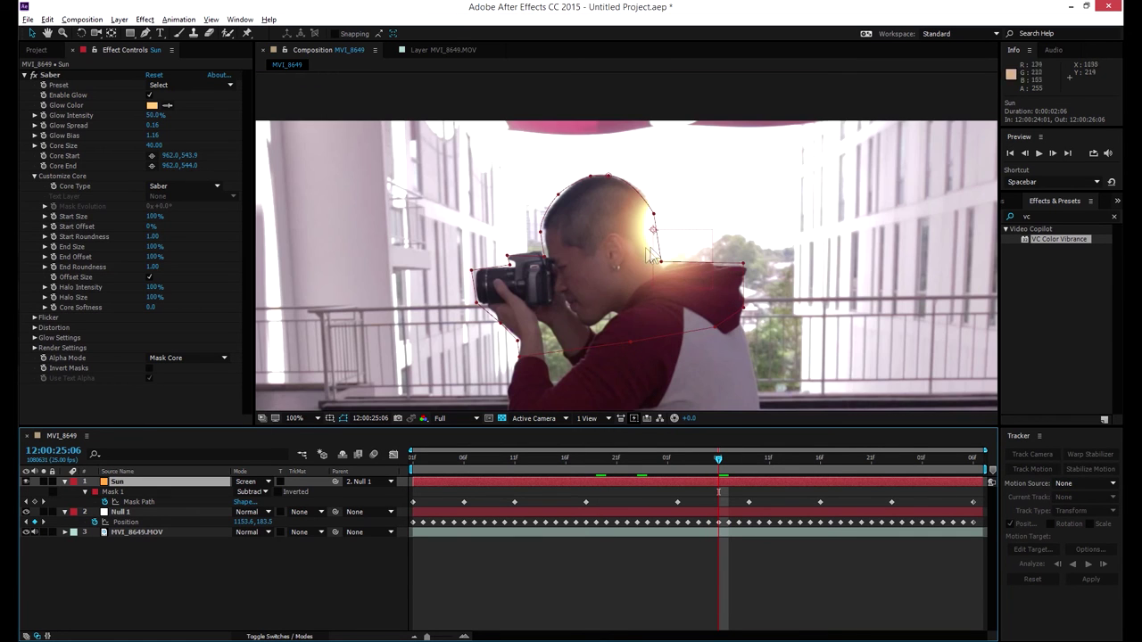
# Set the Saber effect's Glow Spread to 0.21 and Glow Bias to 0.92 on the Sun layer.
pyautogui.scroll(2, 647, 217)
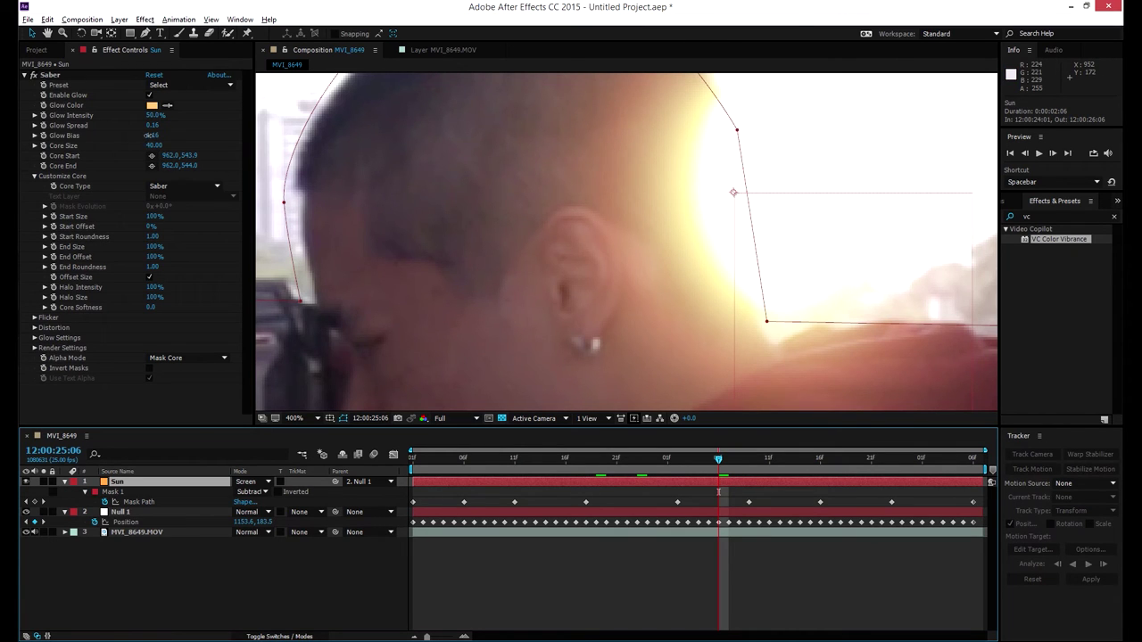
pyautogui.moveTo(149, 135)
pyautogui.mouseDown()
pyautogui.moveTo(155, 125)
pyautogui.moveTo(143, 125)
pyautogui.mouseUp()
pyautogui.scroll(-4, 420, 139)
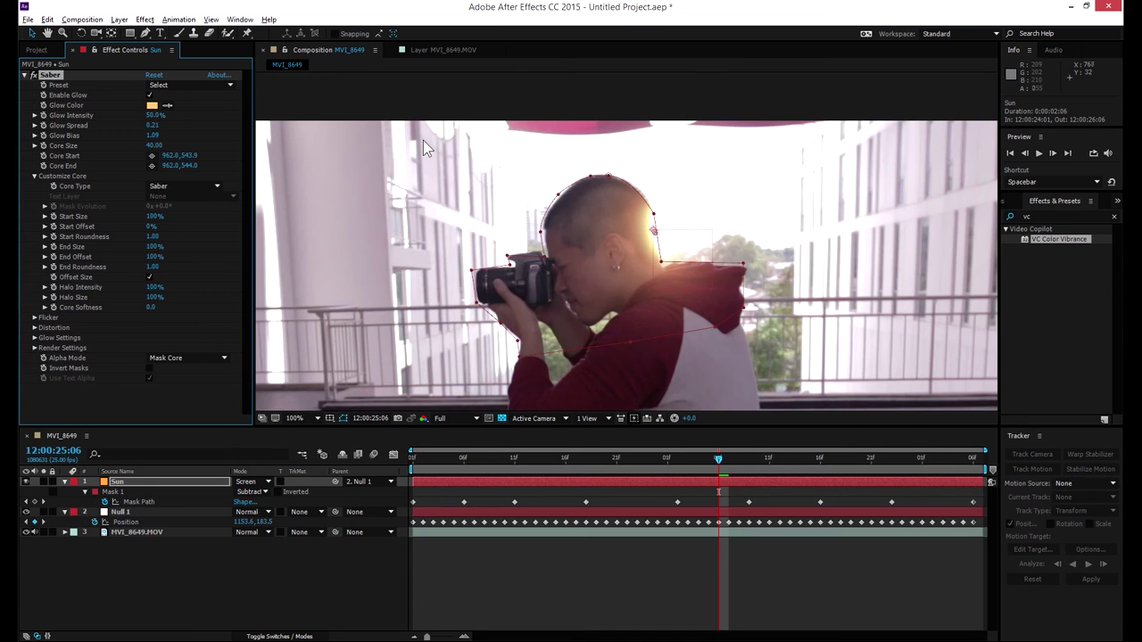
pyautogui.moveTo(154, 139); pyautogui.dragTo(145, 141)
pyautogui.click(45, 482)
pyautogui.click(44, 482)
# Play the composition from its start to check the sun's motion, and go to 12:00:24:23.
pyautogui.moveTo(677, 459); pyautogui.dragTo(397, 468)
pyautogui.press('space')
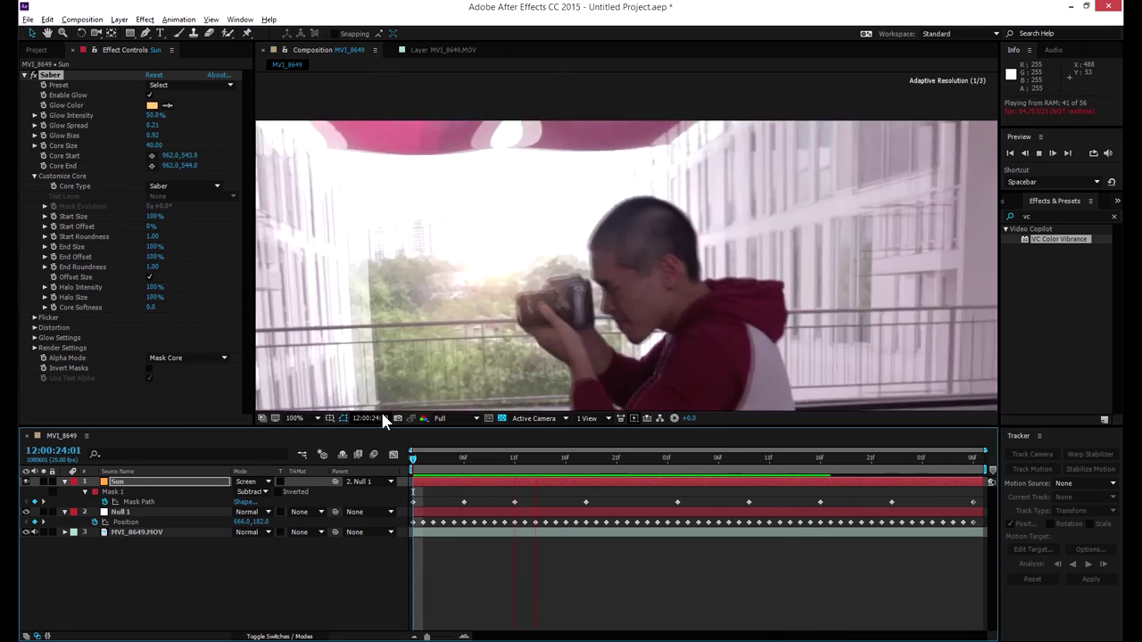
pyautogui.press('space')
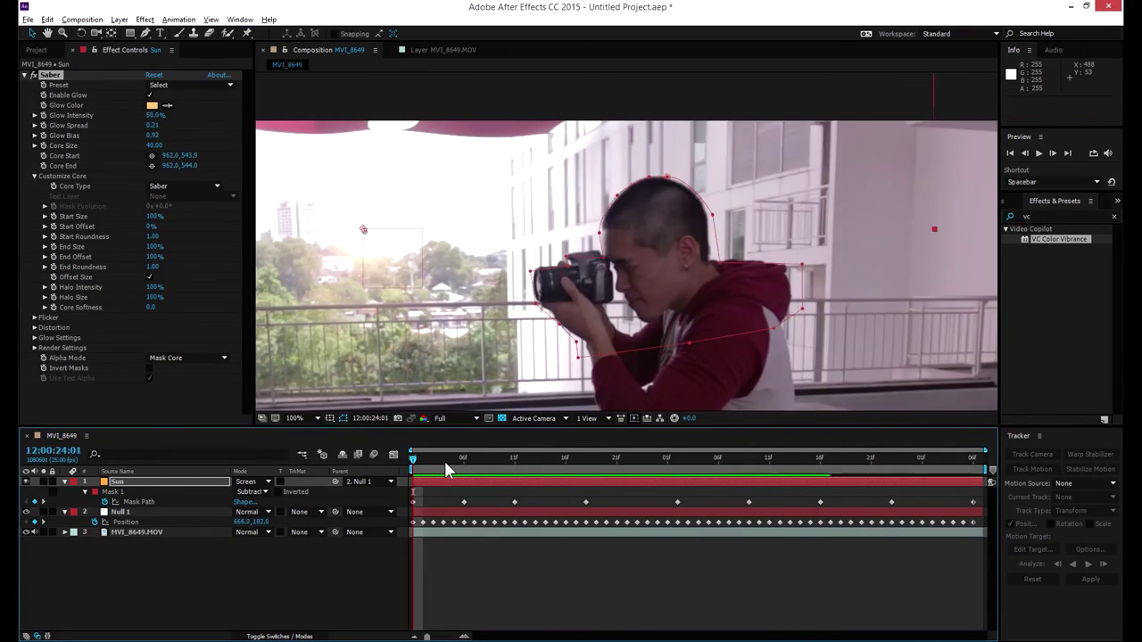
pyautogui.moveTo(446, 466); pyautogui.dragTo(504, 466)
pyautogui.moveTo(575, 472); pyautogui.dragTo(637, 452)
# Add a new adjustment layer to the MVI_8649 composition.
pyautogui.scroll(-2, 629, 339)
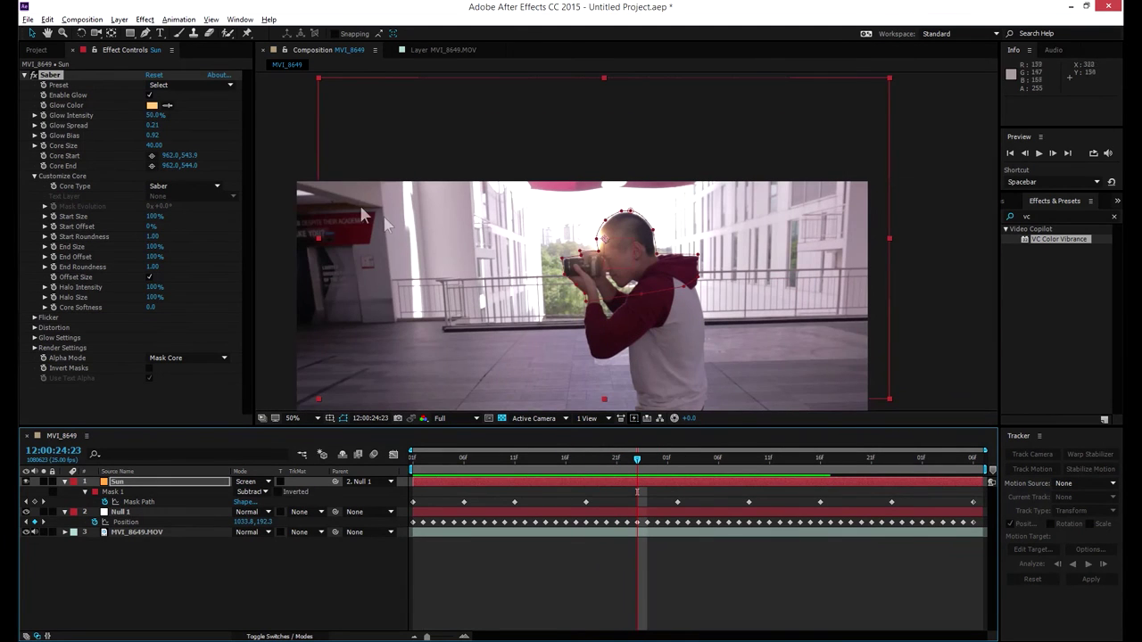
pyautogui.press('h')
pyautogui.moveTo(507, 320); pyautogui.dragTo(533, 218)
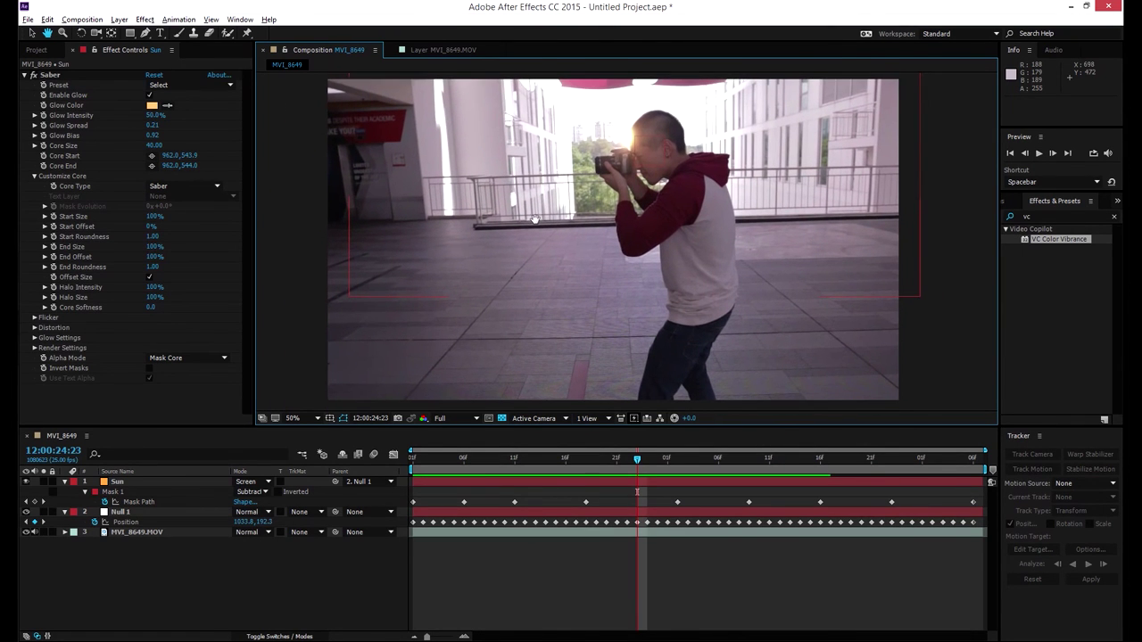
pyautogui.moveTo(569, 262)
pyautogui.mouseDown()
pyautogui.moveTo(540, 282)
pyautogui.moveTo(561, 262)
pyautogui.mouseUp()
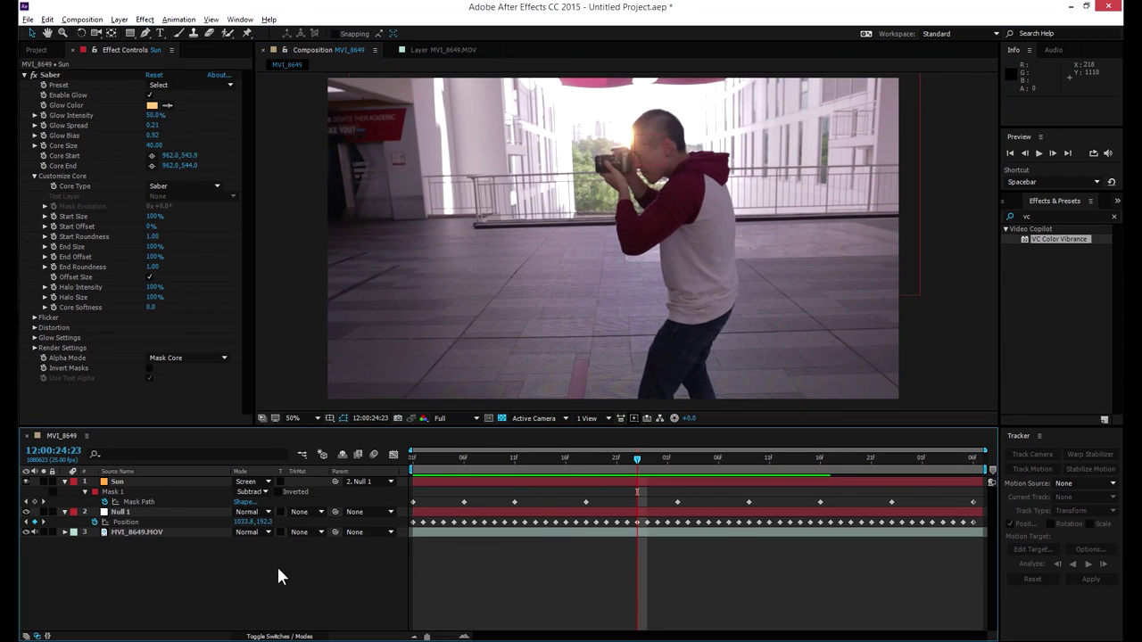
pyautogui.rightClick(233, 548)
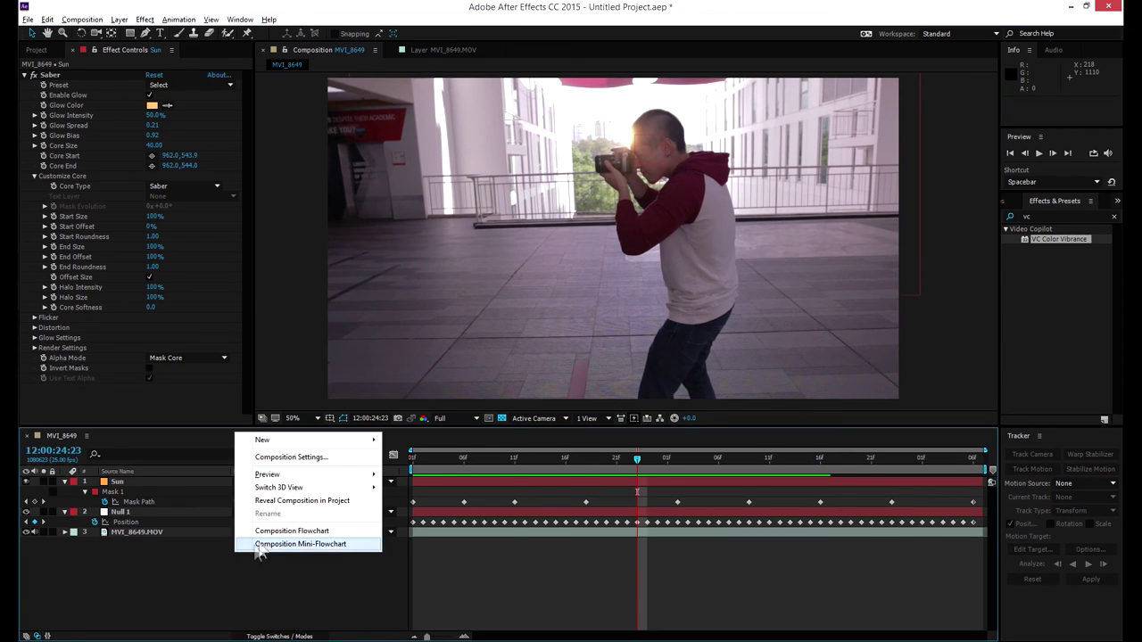
pyautogui.moveTo(305, 436)
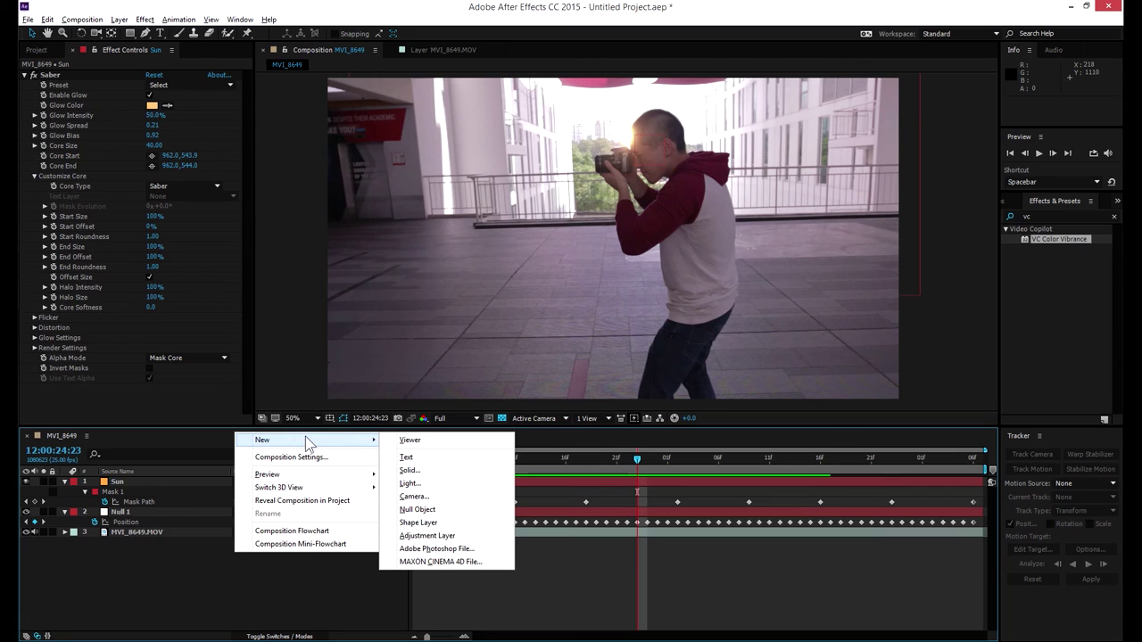
pyautogui.click(430, 534)
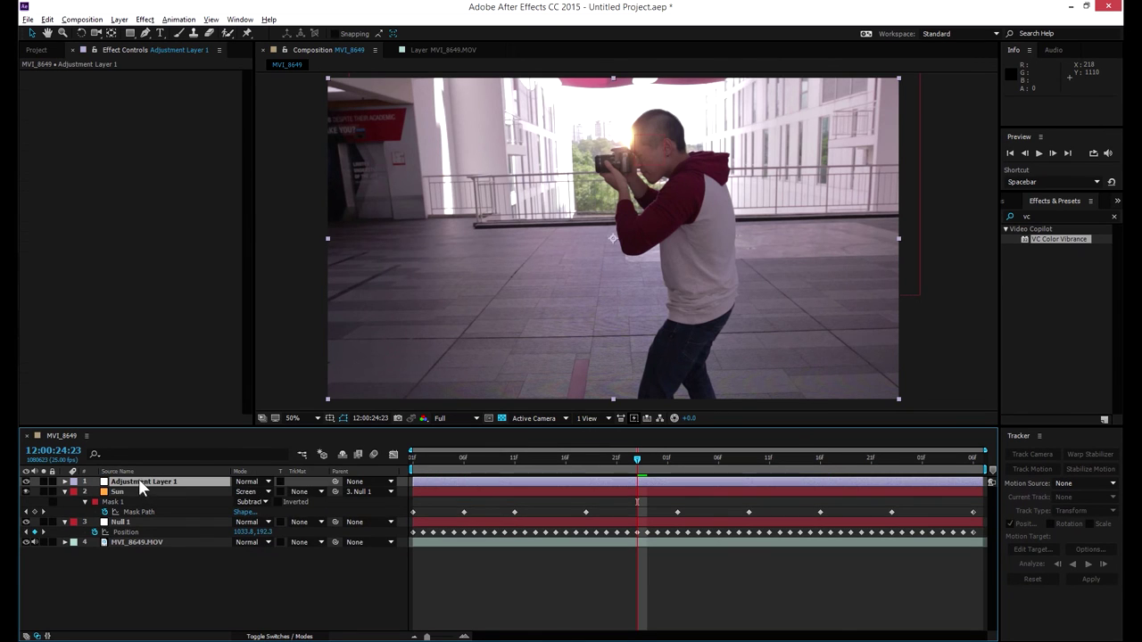
# Find the Optical Flares effect by searching for "optical" and apply it to the adjustment layer.
pyautogui.hotkey('ctrl', '5')
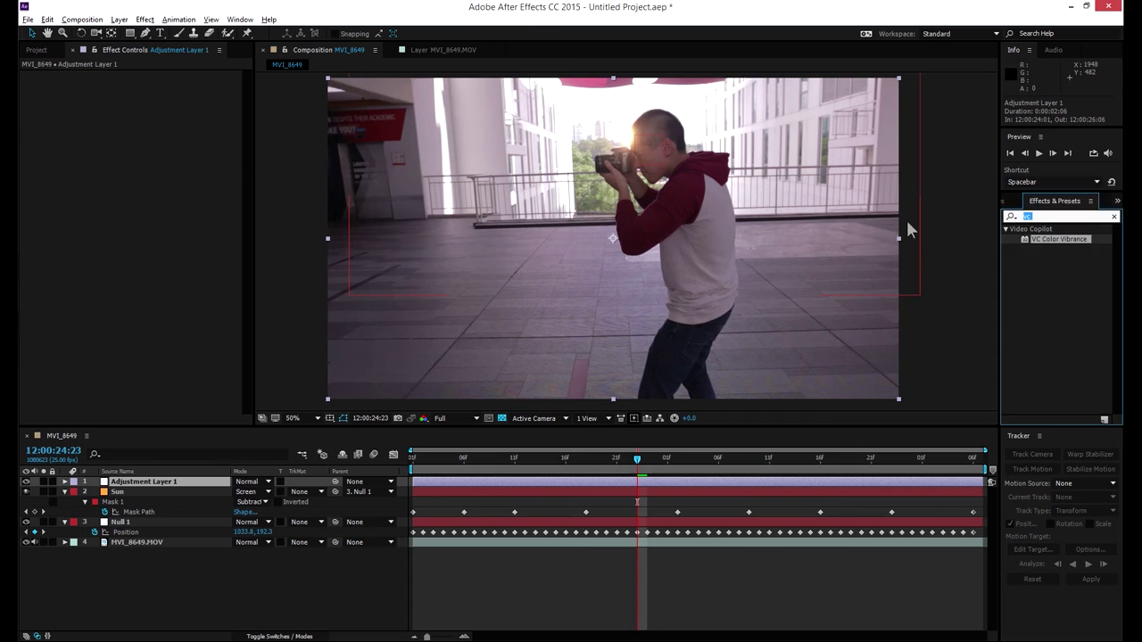
pyautogui.write('optical')
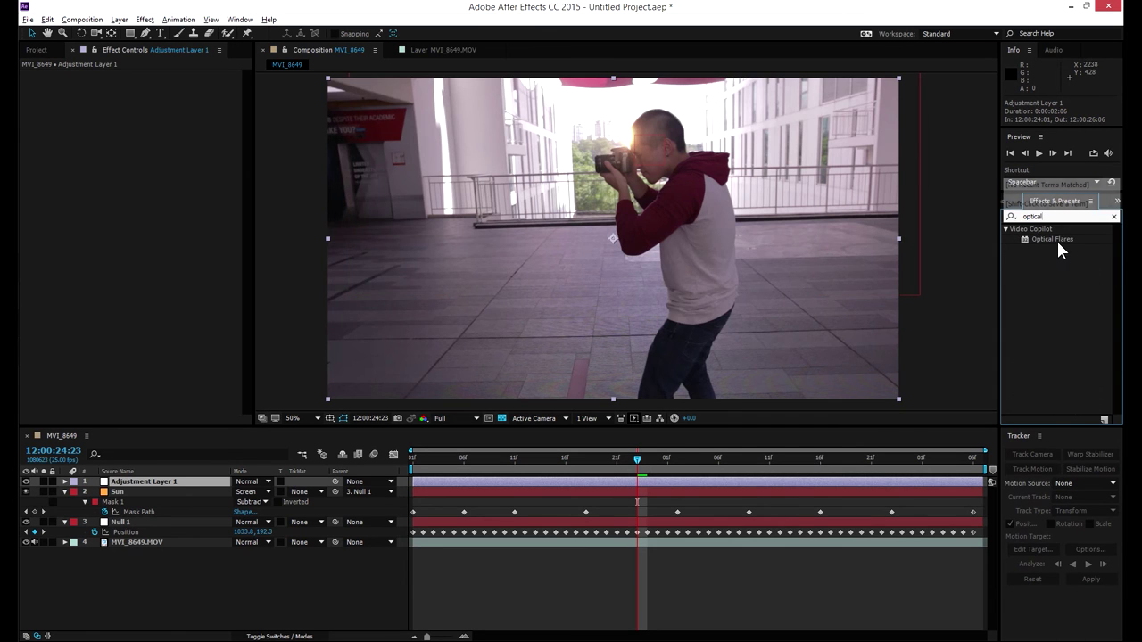
pyautogui.click(1056, 238)
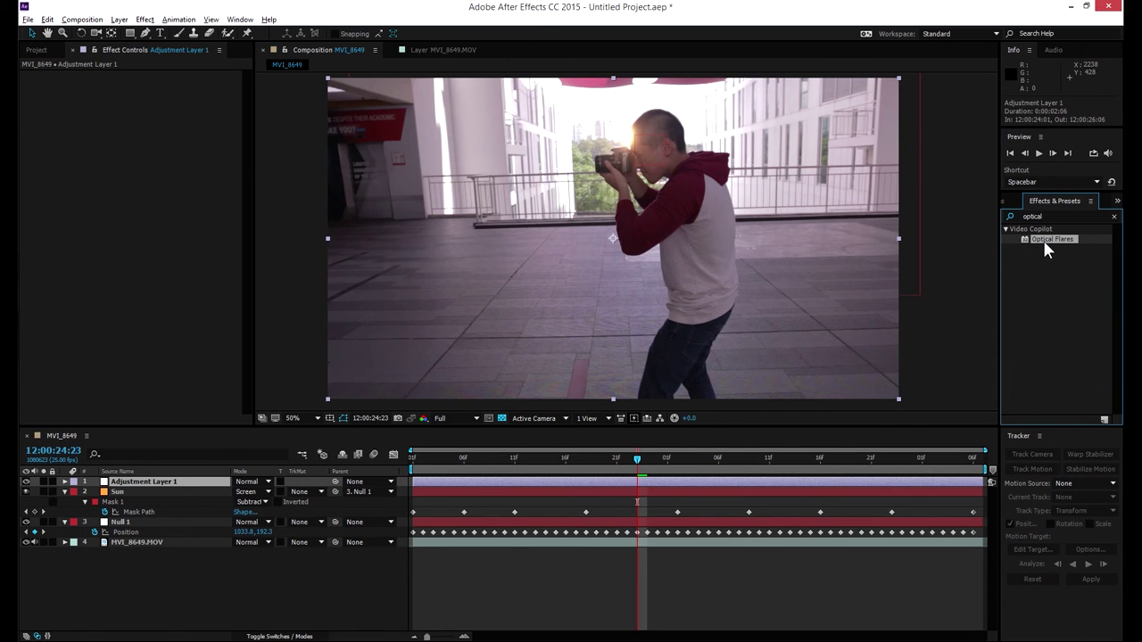
pyautogui.doubleClick(1043, 240)
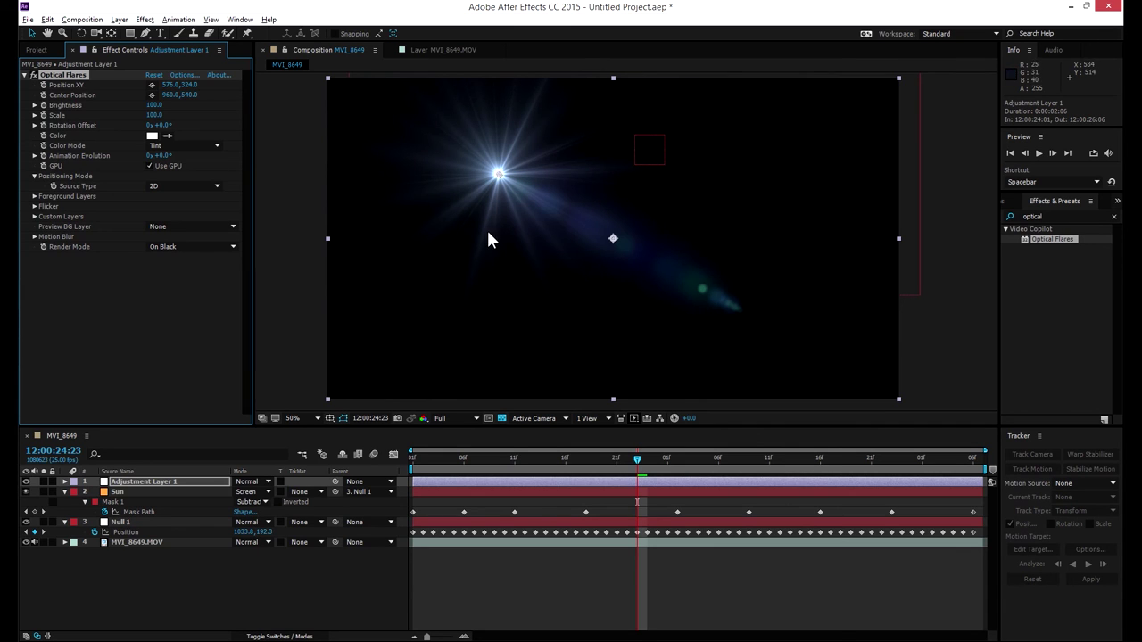
# Set the Optical Flares Render Mode to Over Original after trying On Transparent.
pyautogui.click(192, 247)
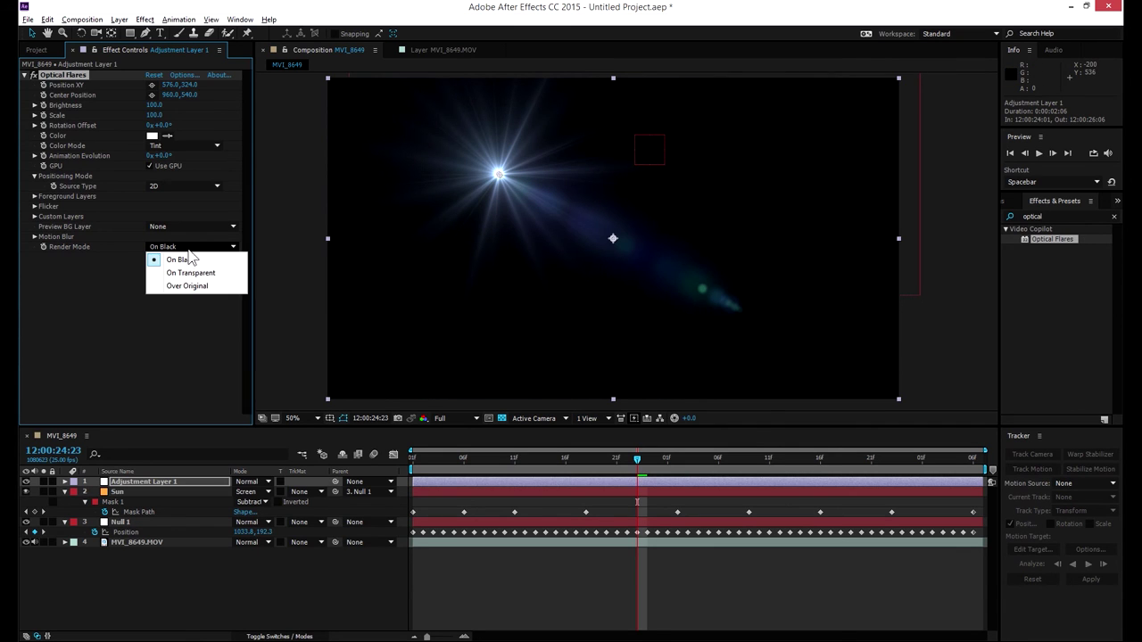
pyautogui.click(192, 273)
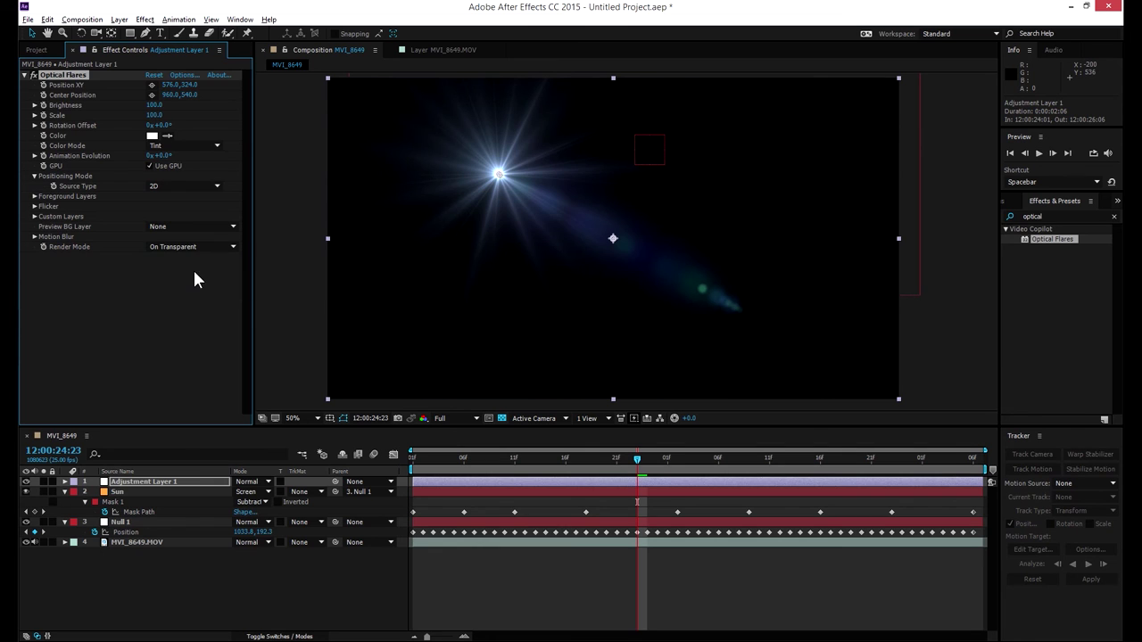
pyautogui.click(182, 246)
pyautogui.click(189, 285)
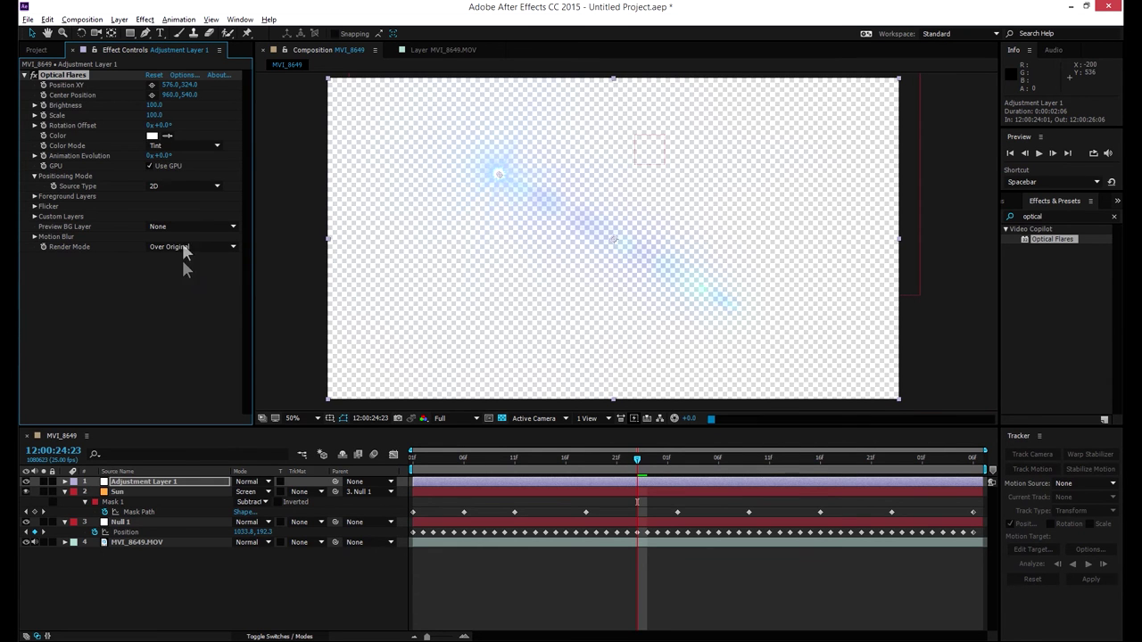
# Look through the global parameters in the Optical Flares options and load the Real Sun preset from the Light folder.
pyautogui.click(176, 76)
pyautogui.moveTo(370, 121); pyautogui.dragTo(330, 93)
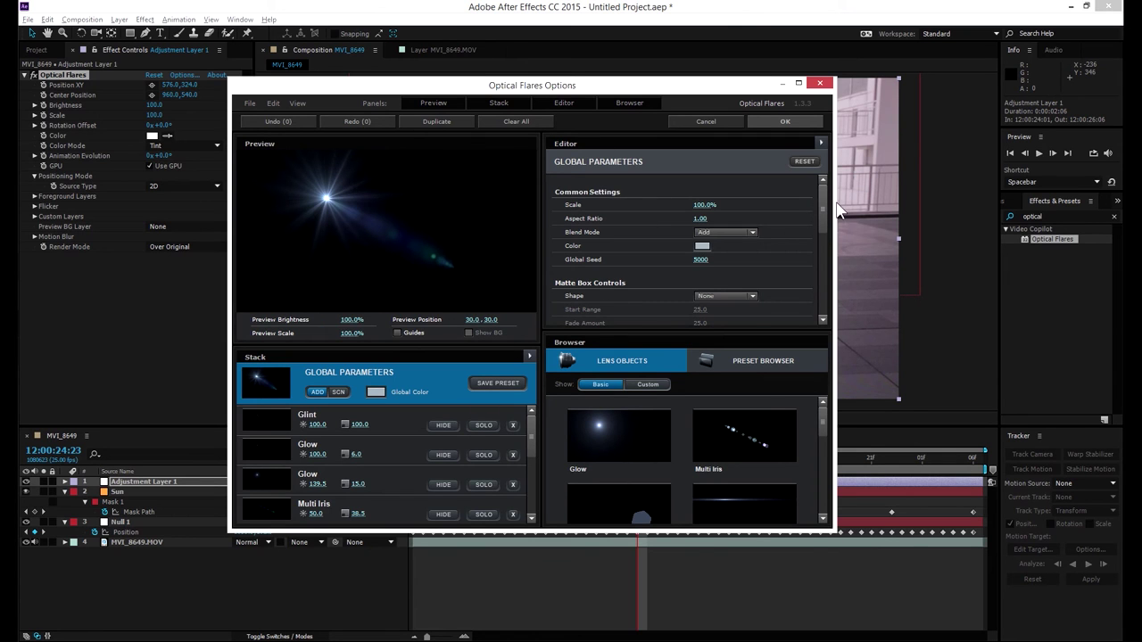
pyautogui.moveTo(826, 210); pyautogui.dragTo(802, 192)
pyautogui.scroll(5, 622, 259)
pyautogui.scroll(-5, 639, 266)
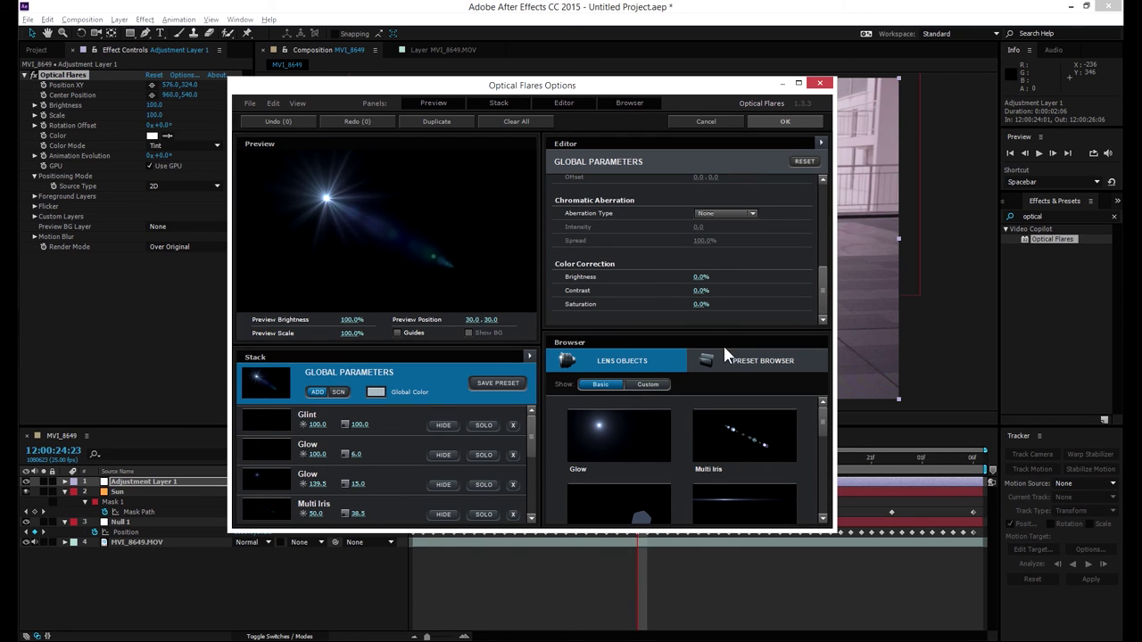
pyautogui.click(749, 368)
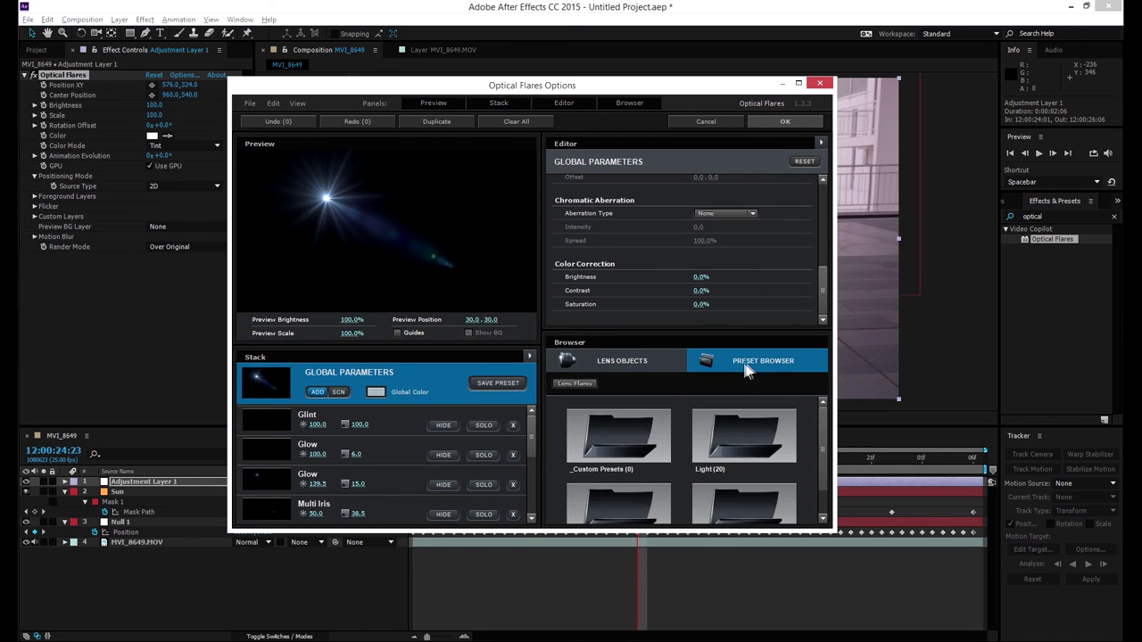
pyautogui.doubleClick(723, 432)
pyautogui.scroll(-4, 669, 415)
pyautogui.scroll(-3, 667, 406)
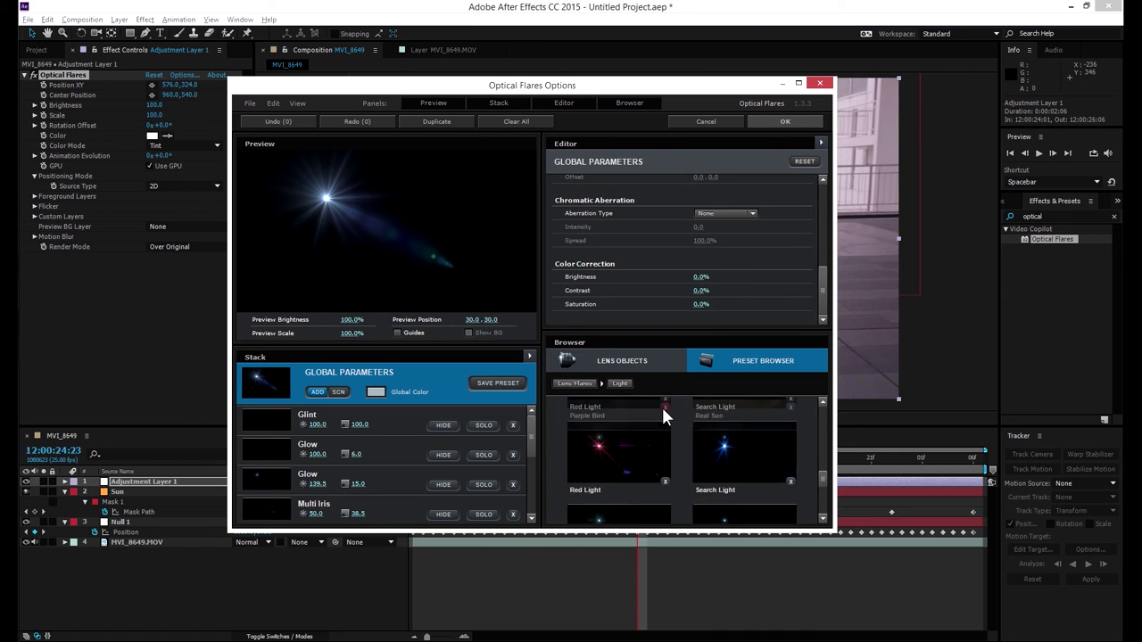
pyautogui.scroll(2, 666, 406)
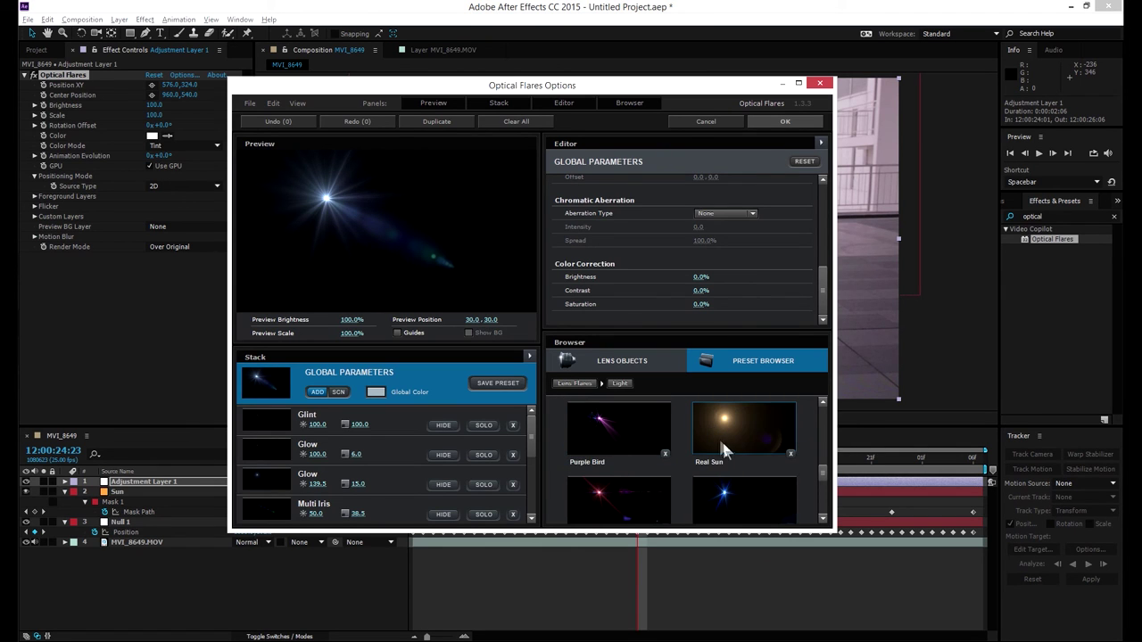
pyautogui.click(739, 432)
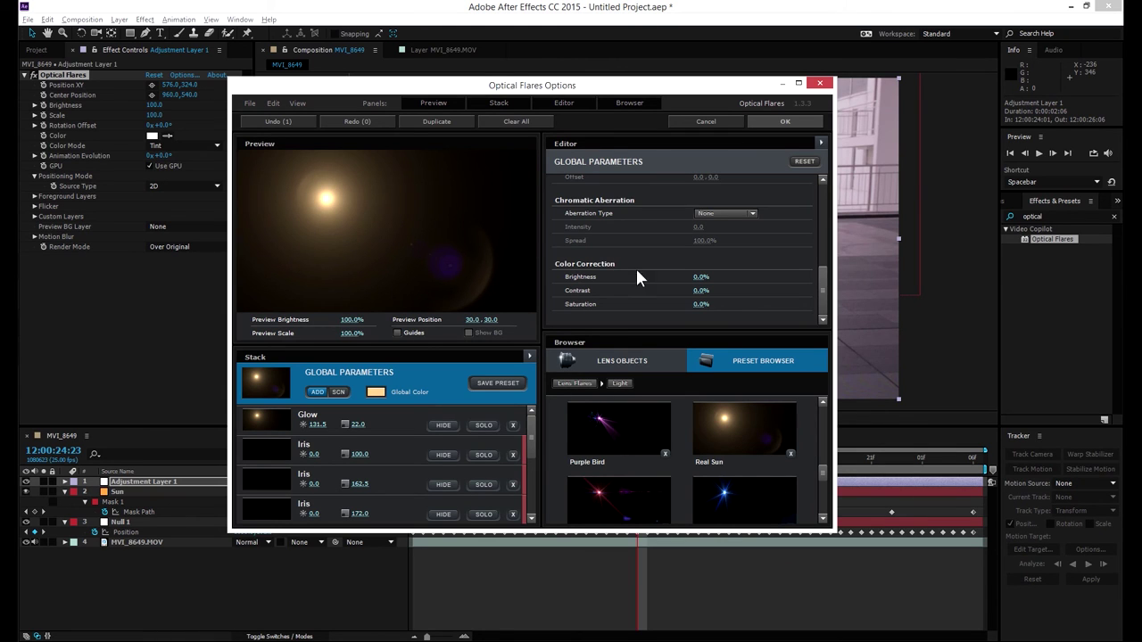
pyautogui.moveTo(552, 89); pyautogui.dragTo(246, 218)
pyautogui.doubleClick(288, 214)
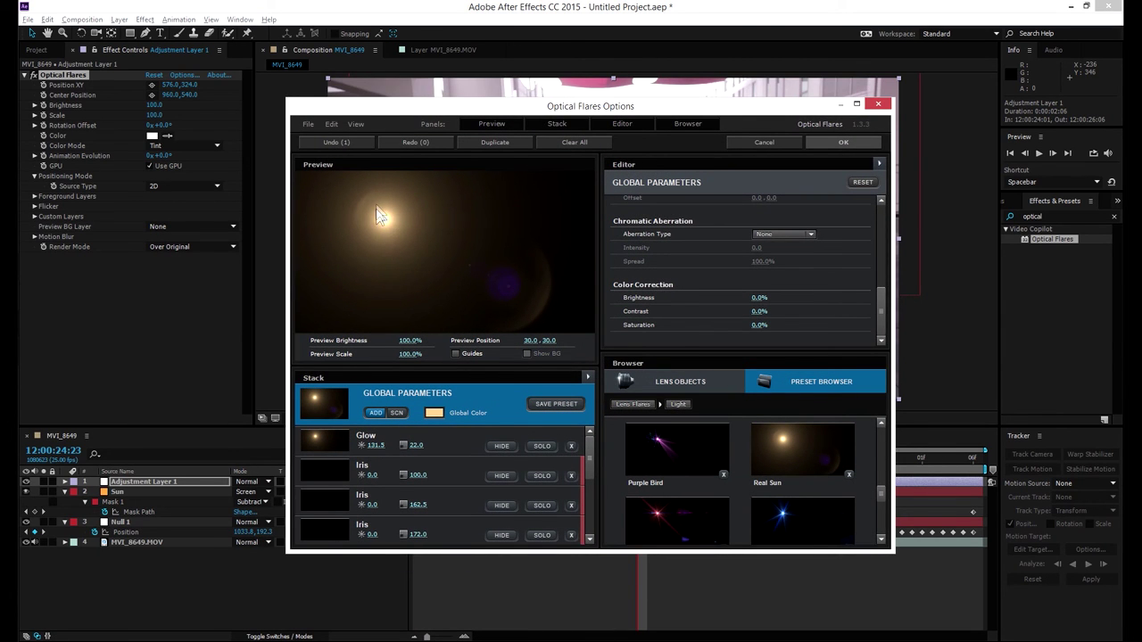
# Remove the Glow element from the Real Sun flare, adjust its global brightness and contrast, and accept the Optical Flares options.
pyautogui.click(571, 446)
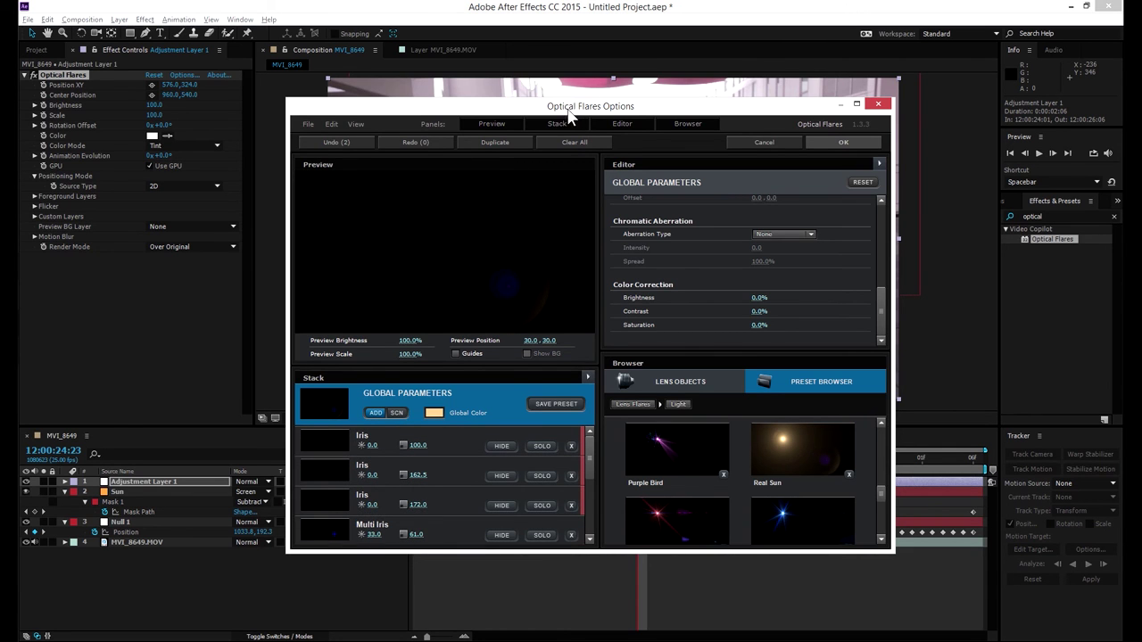
pyautogui.moveTo(567, 105); pyautogui.dragTo(424, 94)
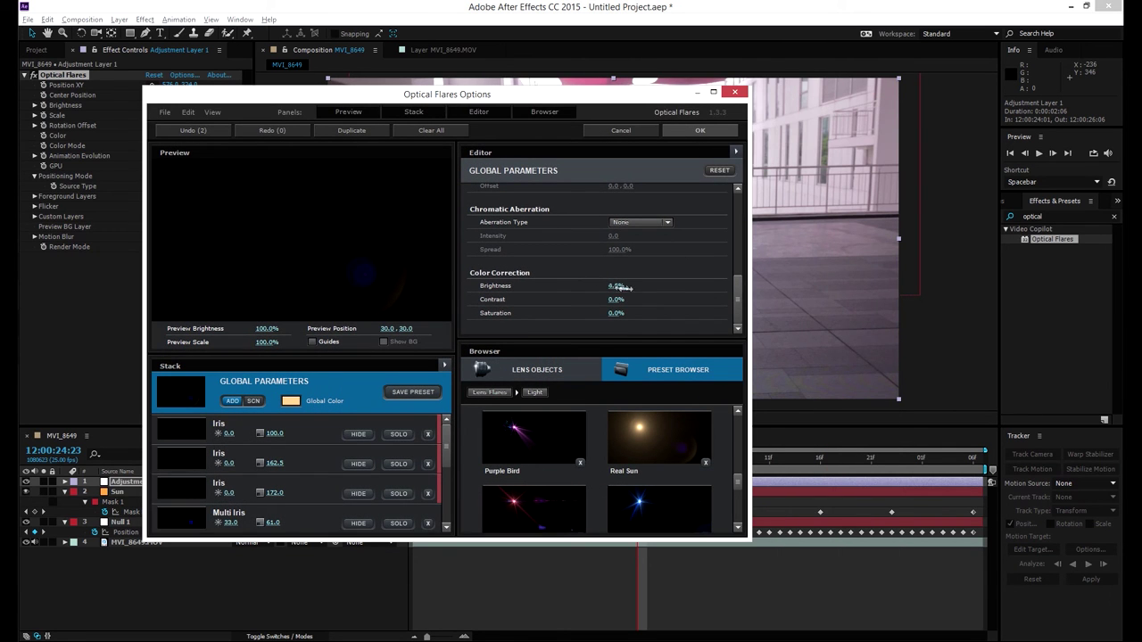
pyautogui.moveTo(664, 289); pyautogui.dragTo(660, 296)
pyautogui.moveTo(613, 300); pyautogui.dragTo(648, 313)
pyautogui.click(697, 130)
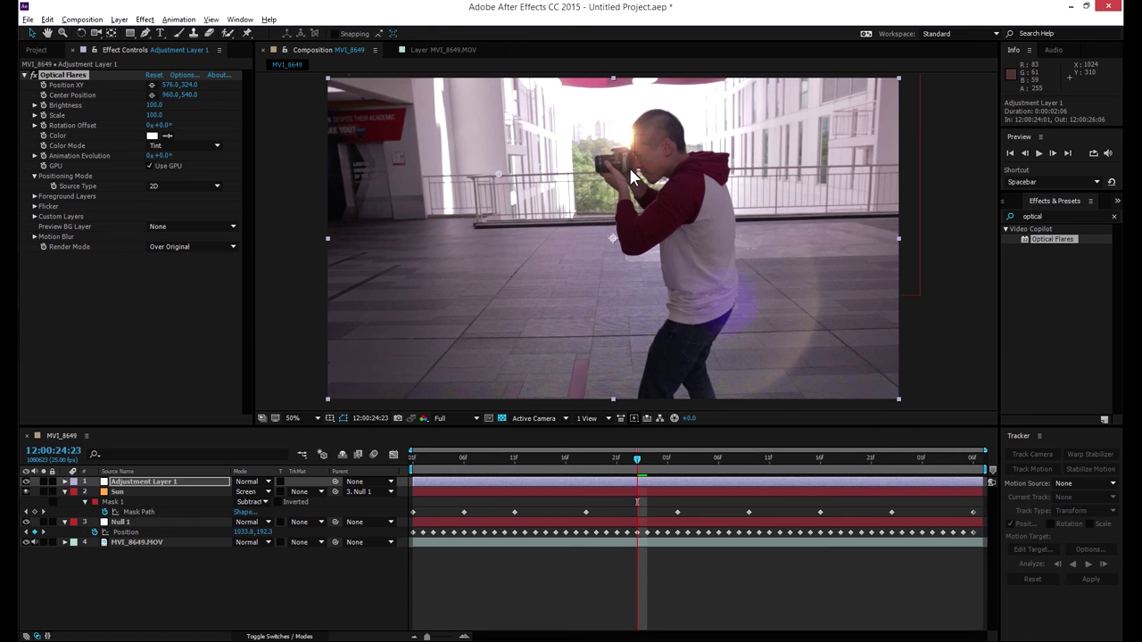
# Link the flare's Position XY on Adjustment Layer 1 to Null 1's position with an expression and scrub the timeline to check it.
pyautogui.click(181, 491)
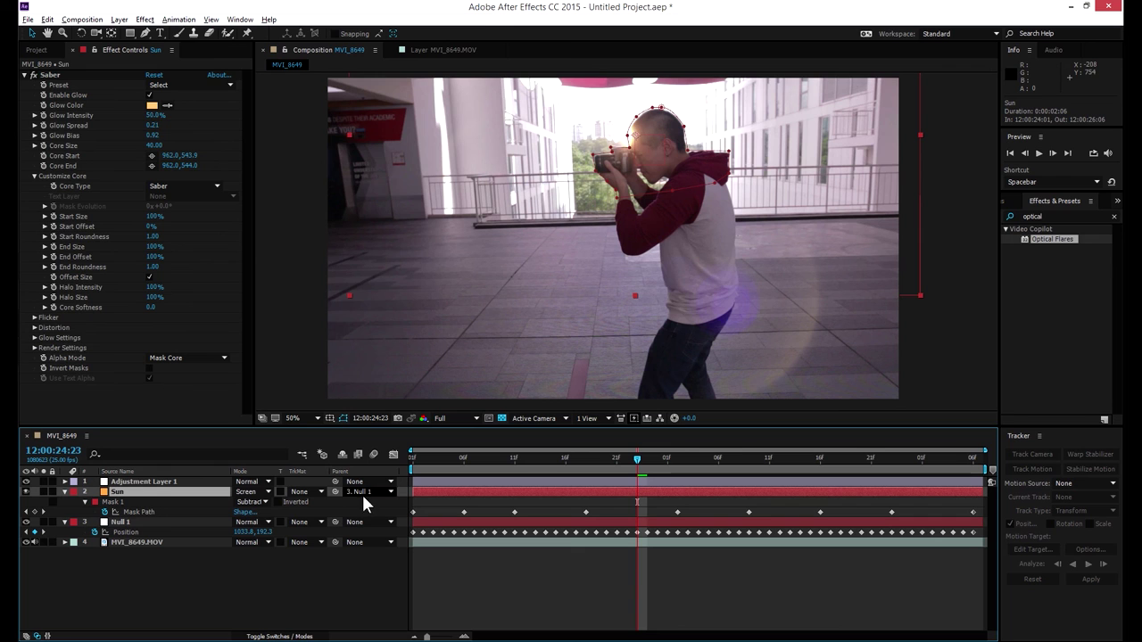
pyautogui.click(130, 522)
pyautogui.click(123, 489)
pyautogui.click(124, 481)
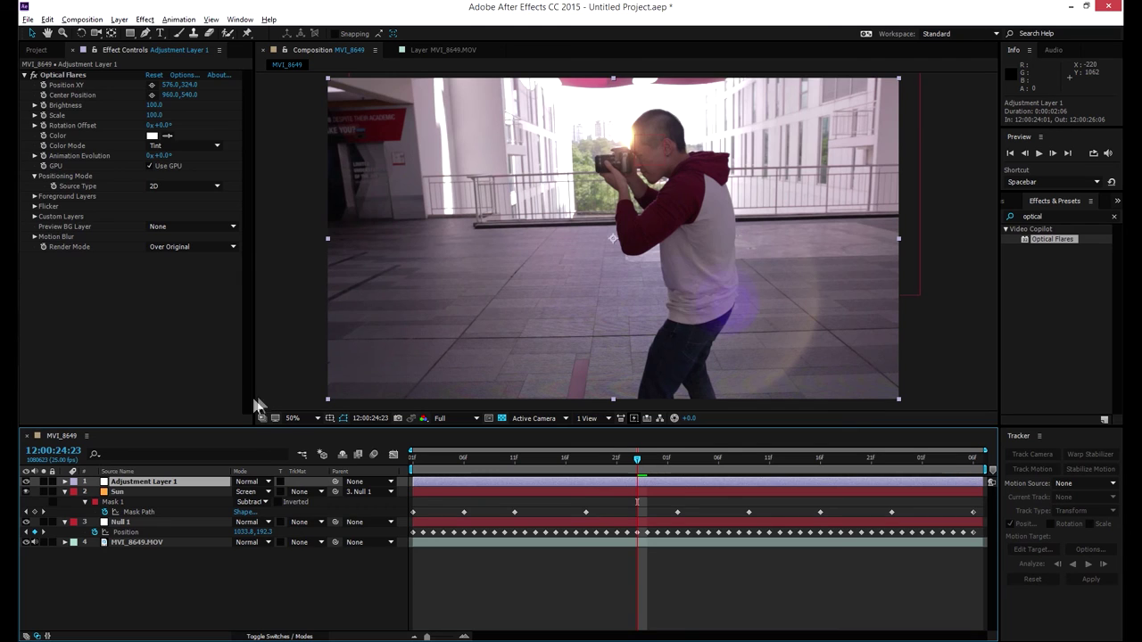
pyautogui.keyDown('alt'); pyautogui.click(43, 85); pyautogui.keyUp('alt')
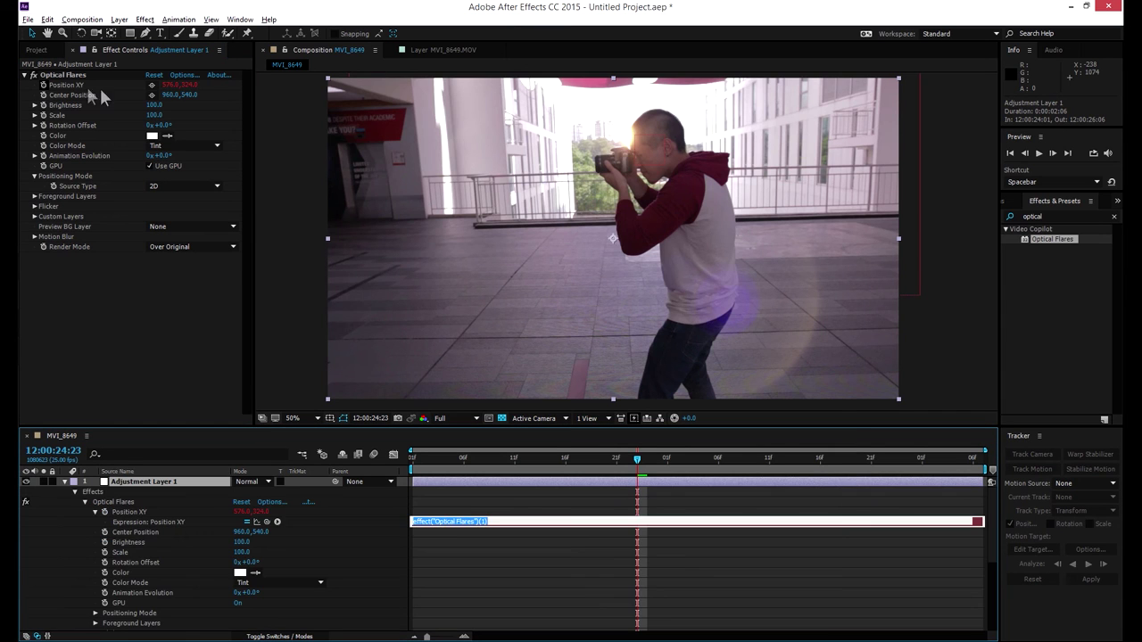
pyautogui.click(345, 525)
pyautogui.scroll(-3, 292, 513)
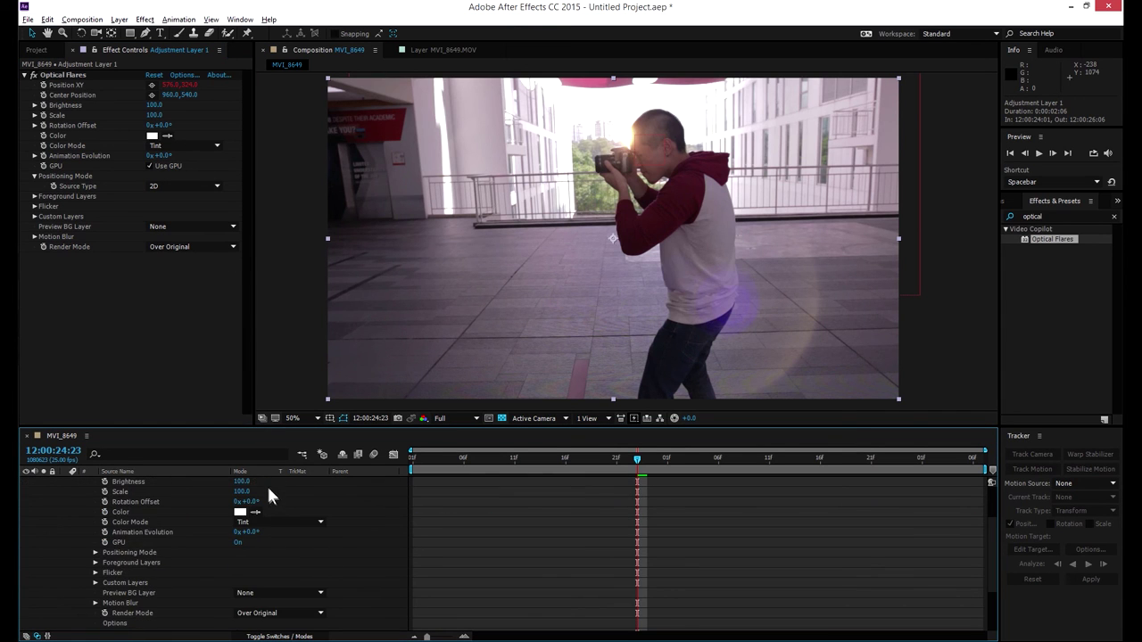
pyautogui.scroll(2, 269, 491)
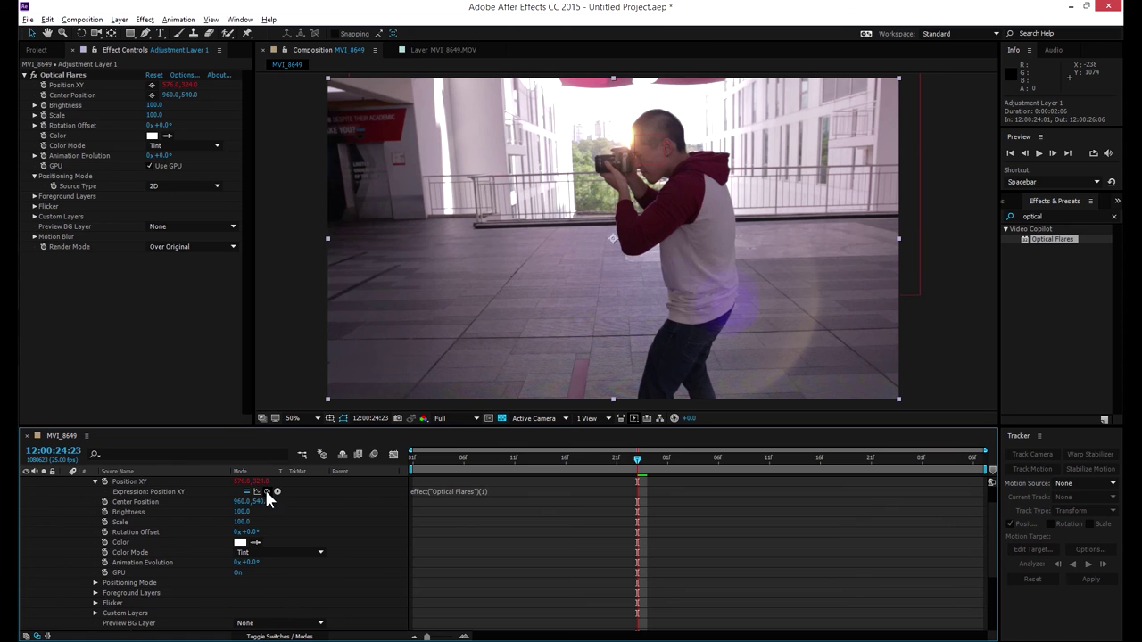
pyautogui.moveTo(265, 492); pyautogui.dragTo(134, 620)
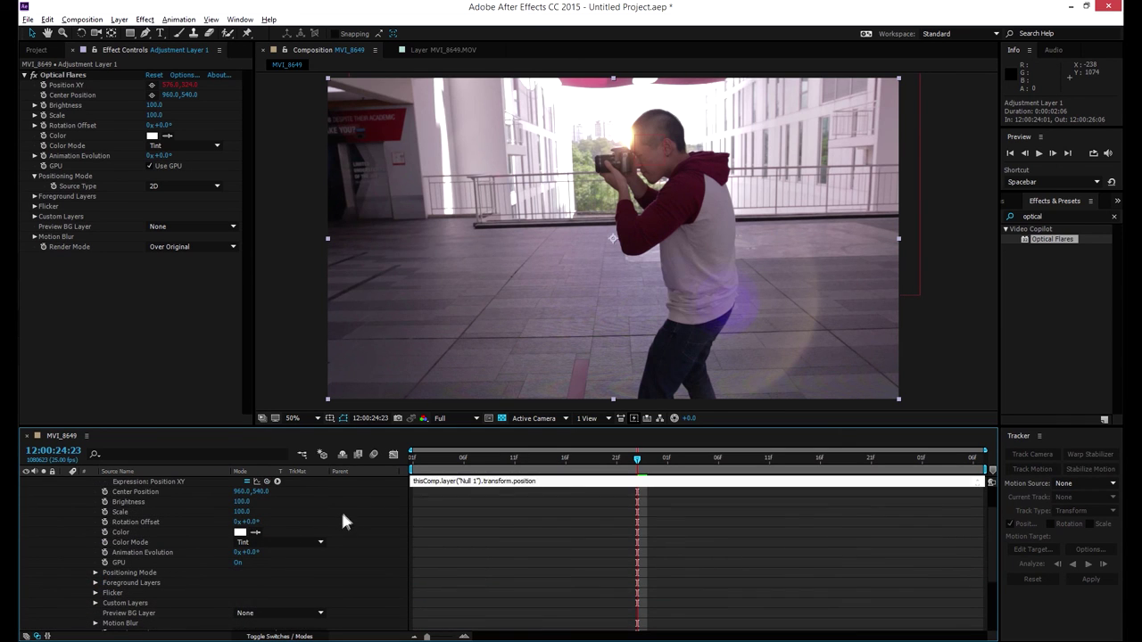
pyautogui.click(454, 461)
pyautogui.moveTo(461, 461); pyautogui.dragTo(399, 446)
pyautogui.scroll(3, 348, 499)
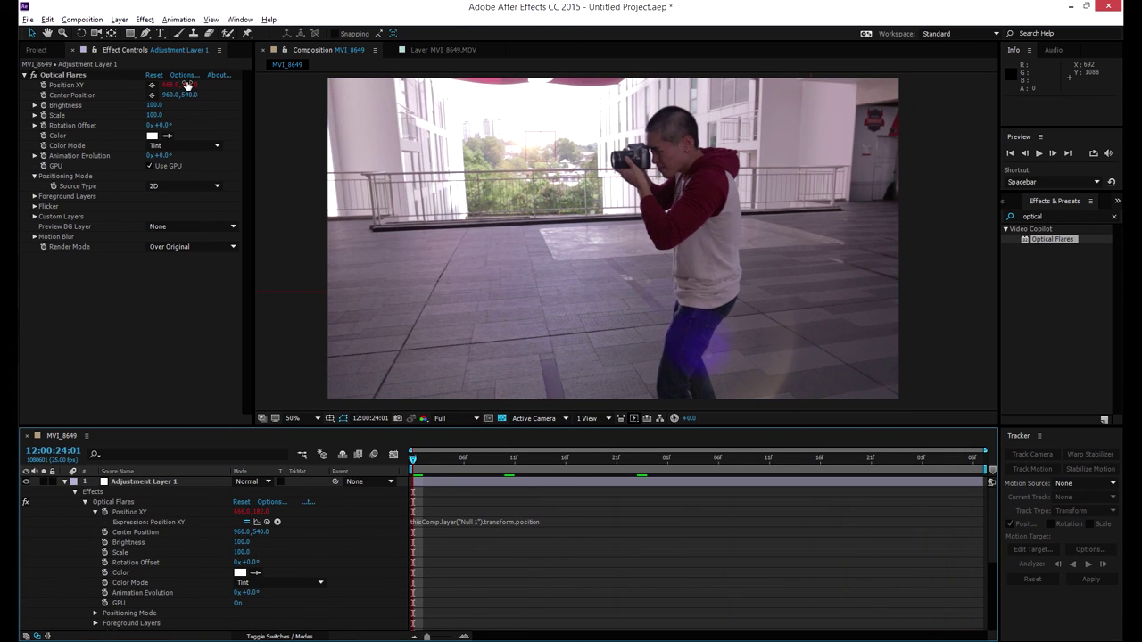
# Delete the expression from the Optical Flares Position XY property.
pyautogui.click(471, 522)
pyautogui.press('BackSpace')
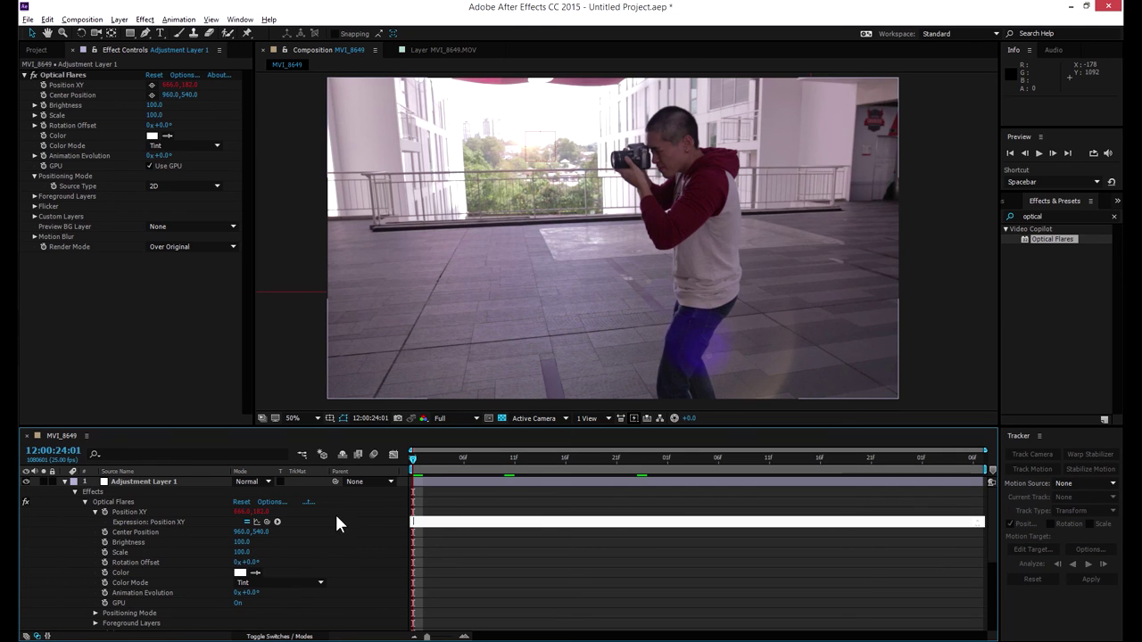
pyautogui.click(336, 520)
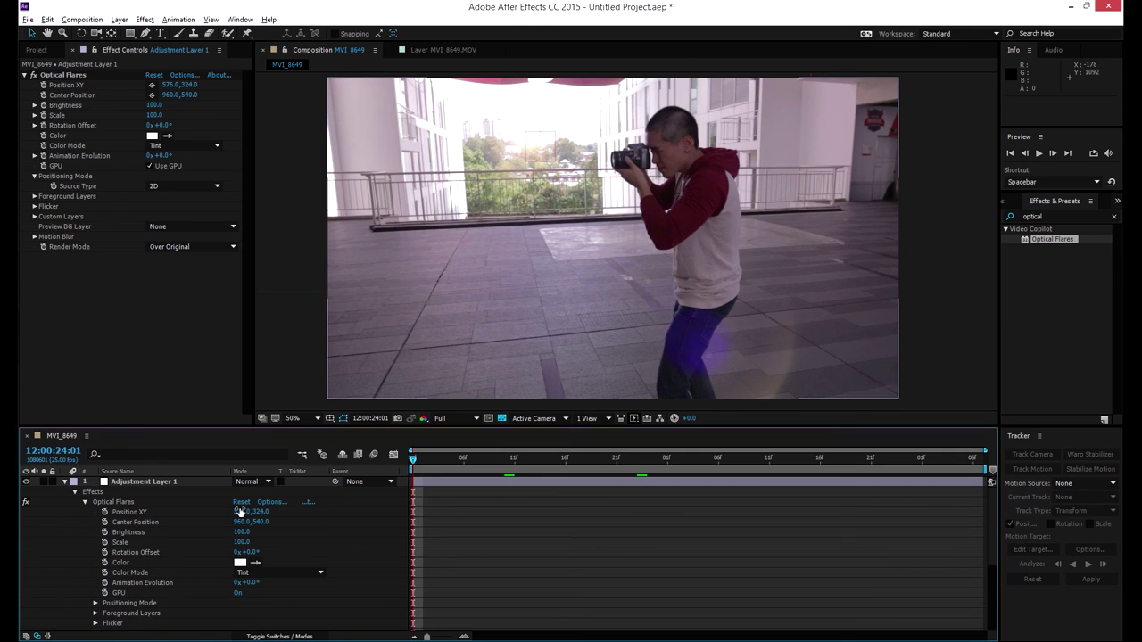
# Parent Adjustment Layer 1 to Null 1 and scrub through the shot to check how the flare follows.
pyautogui.click(65, 482)
pyautogui.click(357, 482)
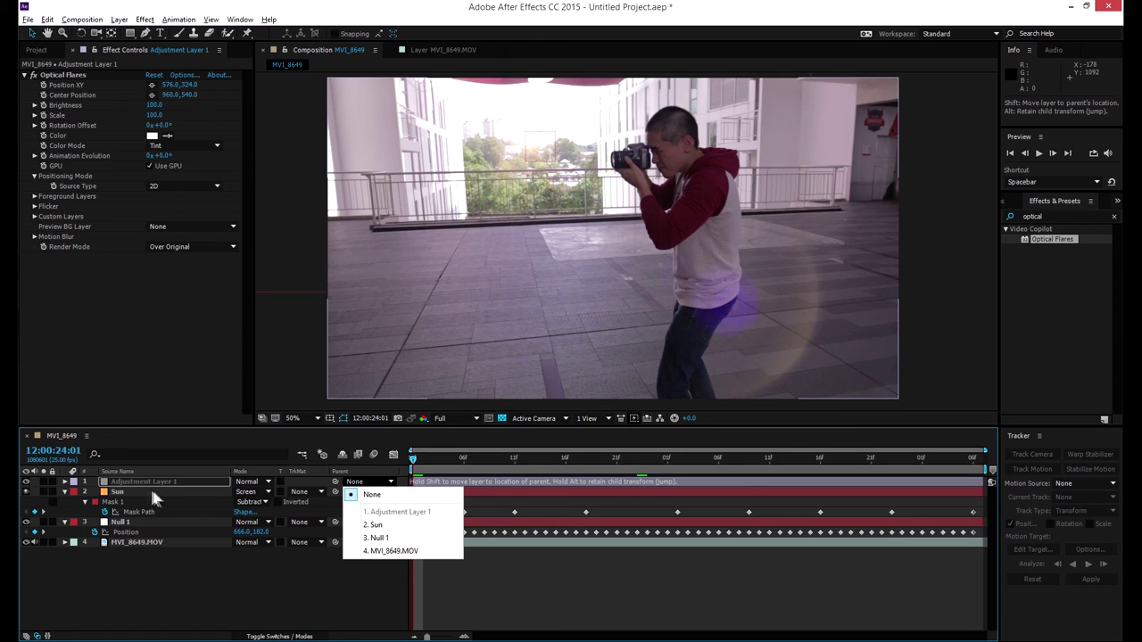
pyautogui.click(377, 539)
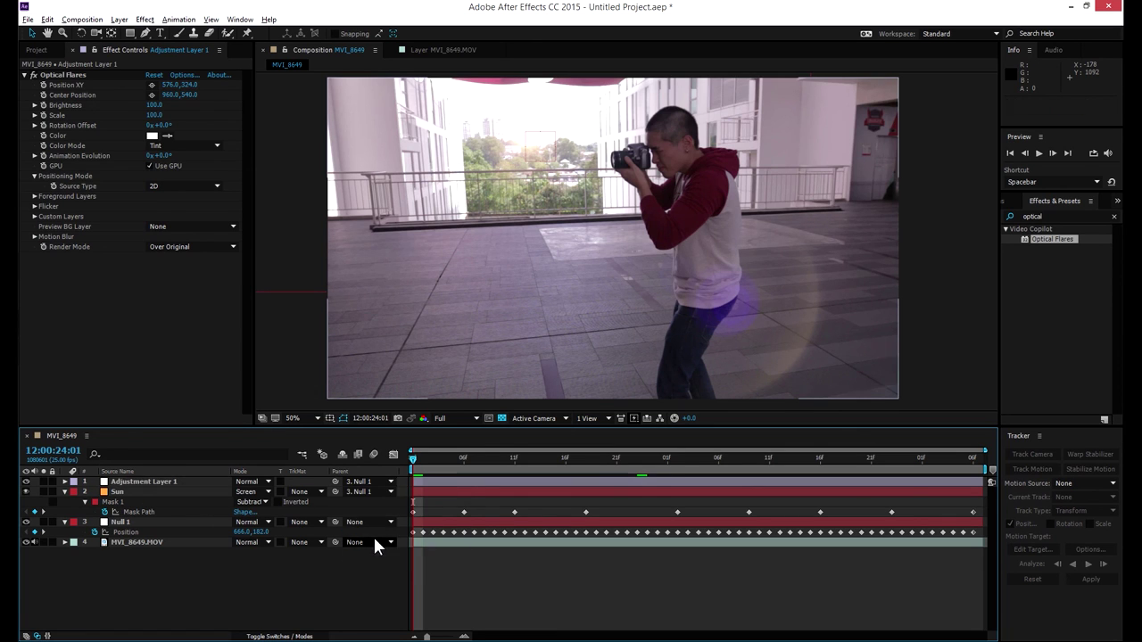
pyautogui.moveTo(438, 464); pyautogui.dragTo(728, 464)
pyautogui.click(182, 481)
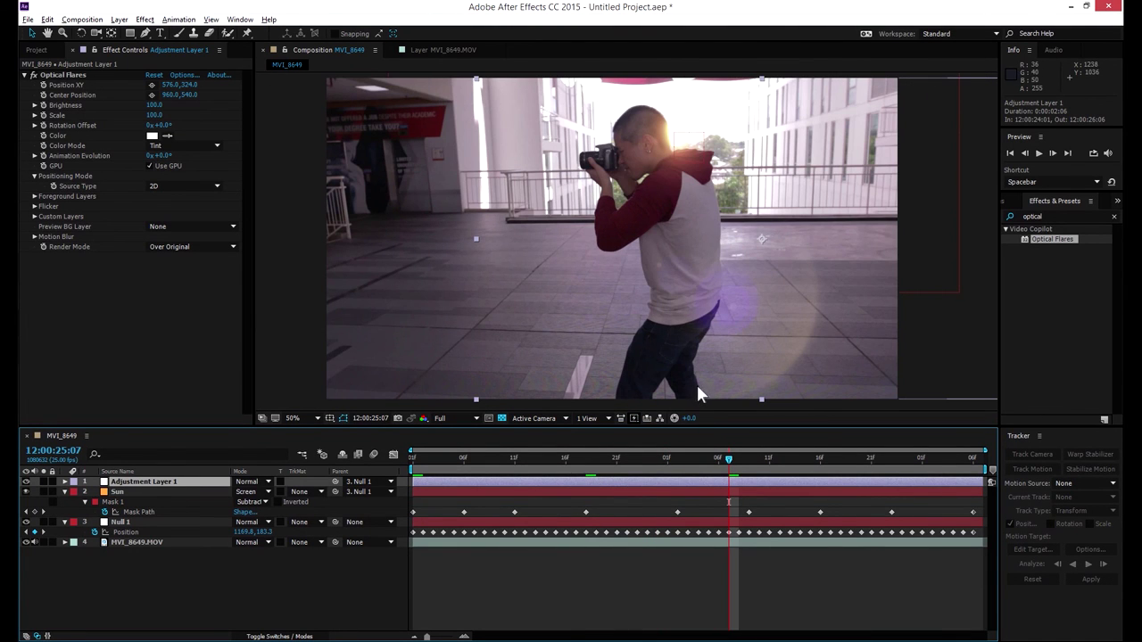
pyautogui.click(741, 457)
pyautogui.moveTo(743, 462); pyautogui.dragTo(929, 450)
pyautogui.press('space')
pyautogui.scroll(-2, 570, 334)
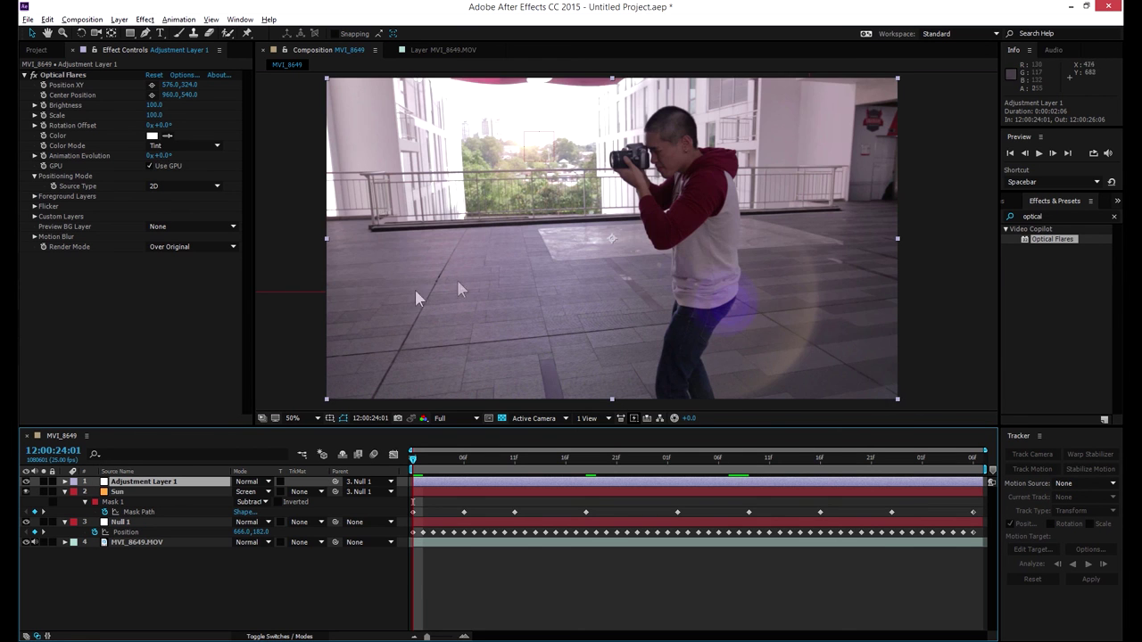
pyautogui.click(309, 318)
pyautogui.scroll(1, 559, 271)
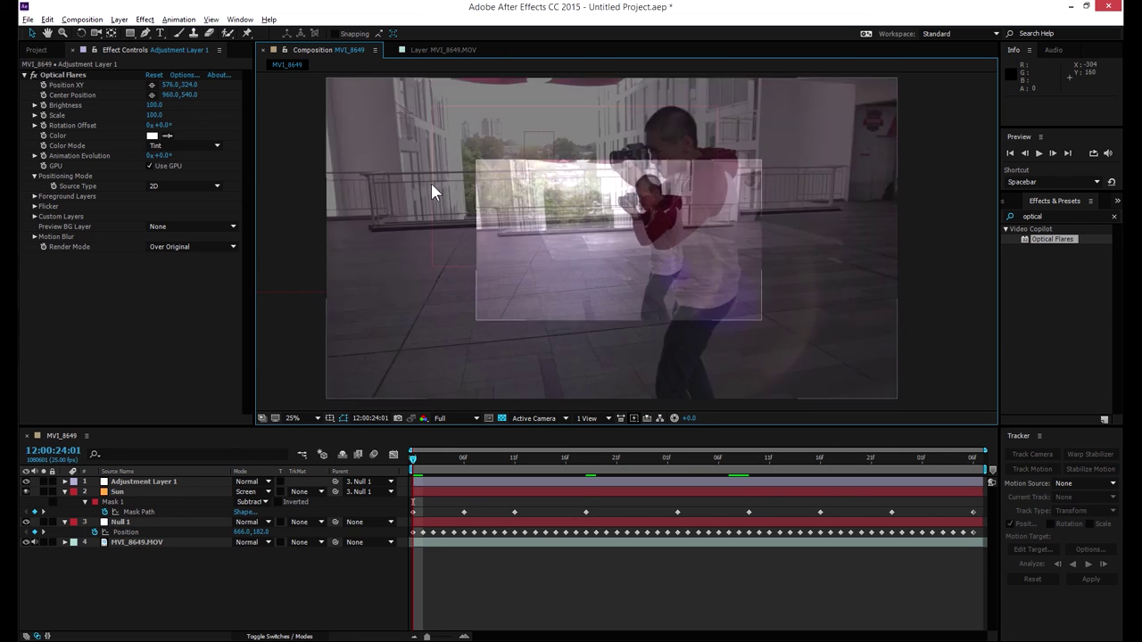
pyautogui.scroll(-2, 330, 240)
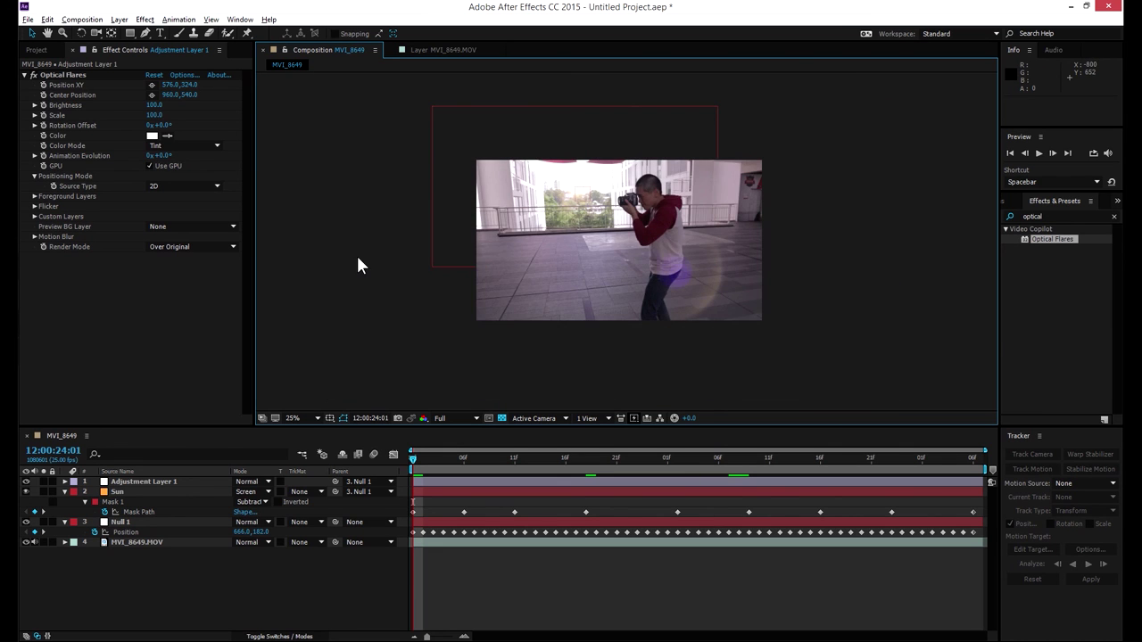
pyautogui.scroll(2, 386, 260)
pyautogui.scroll(-1, 386, 260)
pyautogui.scroll(-3, 384, 257)
pyautogui.scroll(3, 385, 258)
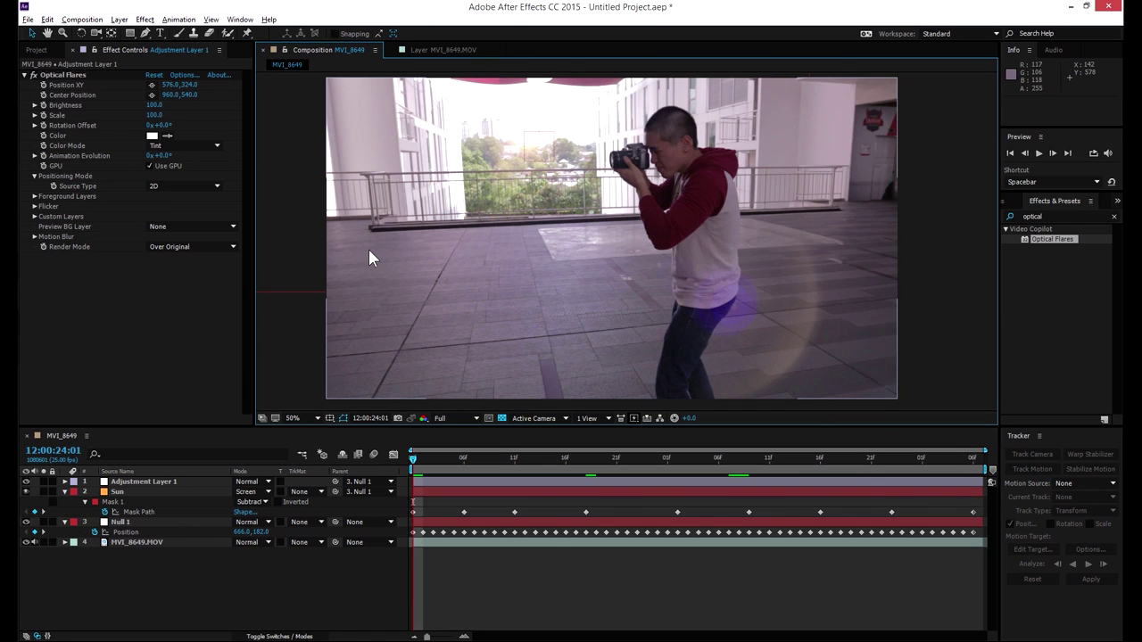